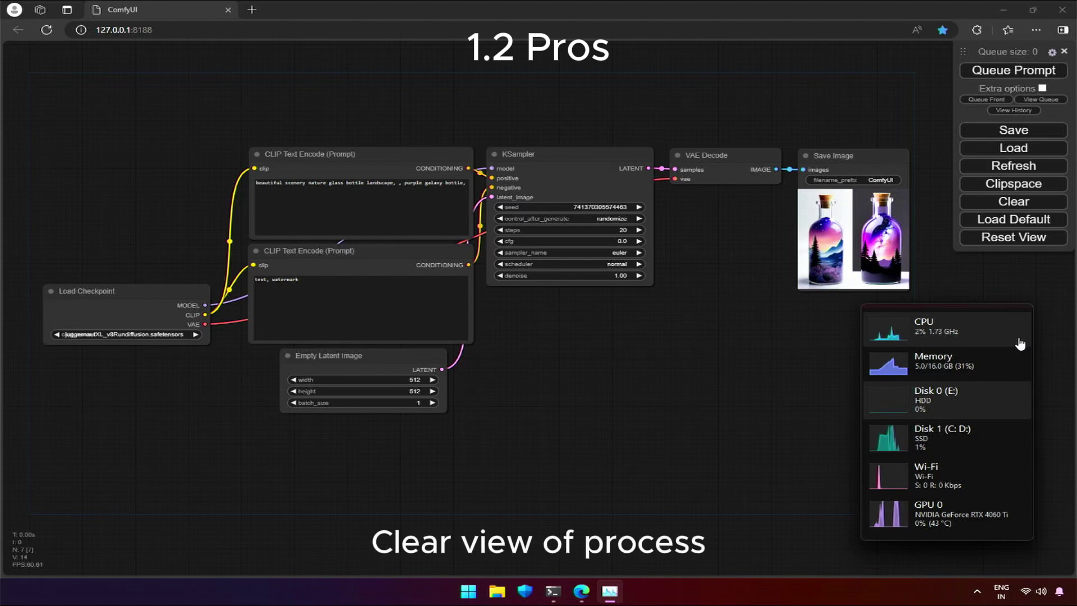
- Queue the workflow with Ctrl+Enter to generate two new purple galaxy bottle images
key(ctrl+Return)
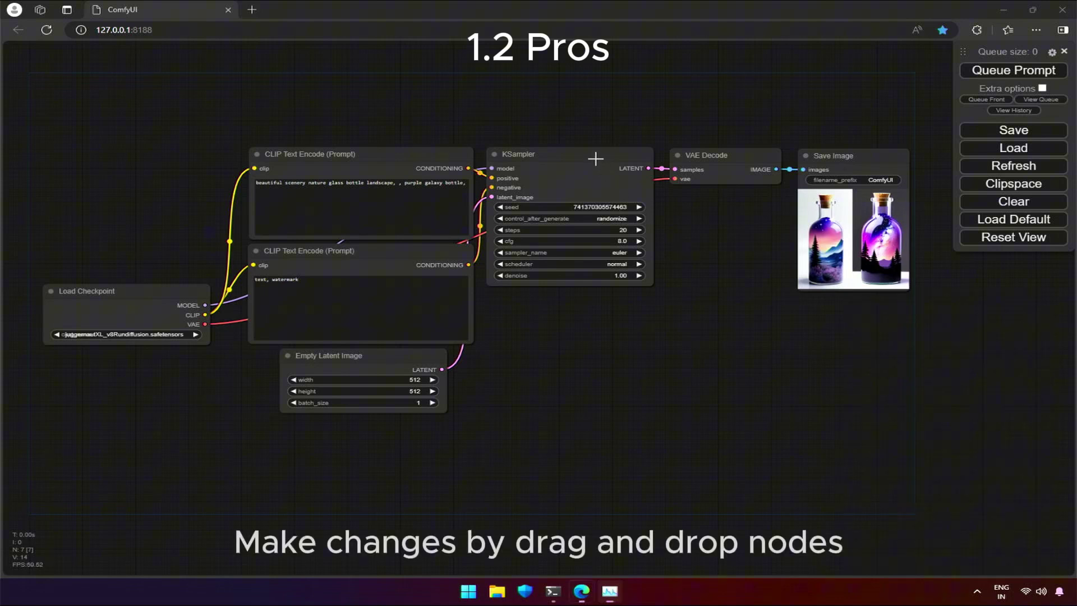
- Move KSampler, VAE Decode, Save Image, both CLIP Text Encodes, Empty Latent Image and Load Checkpoint to new spots
drag(614, 181, 707, 345)
drag(690, 155, 557, 206)
drag(822, 155, 705, 153)
drag(412, 263, 386, 450)
drag(379, 360, 369, 273)
drag(365, 440, 380, 357)
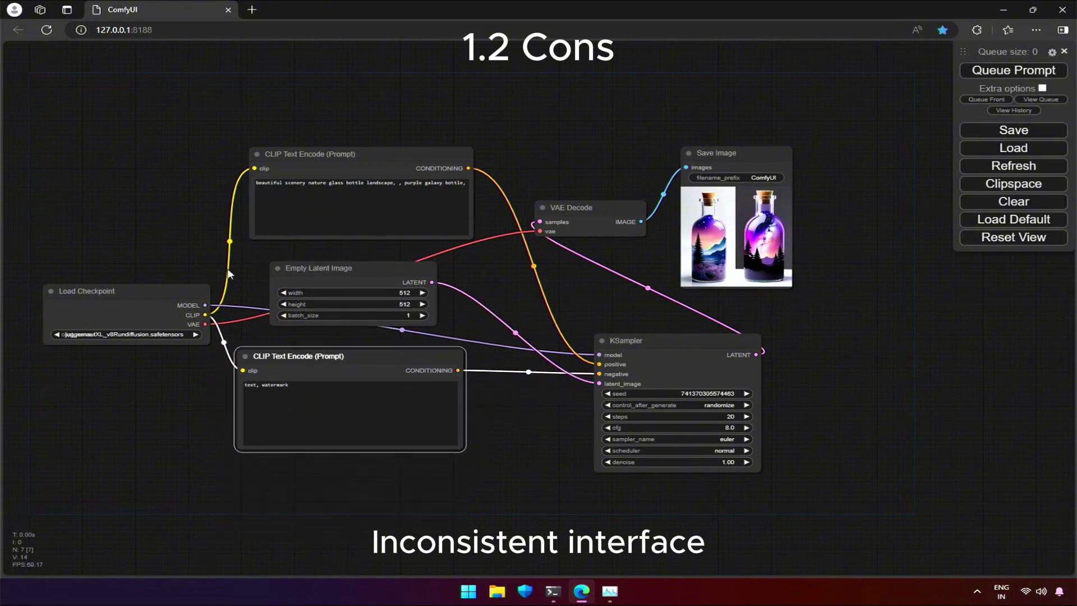
drag(350, 157, 136, 121)
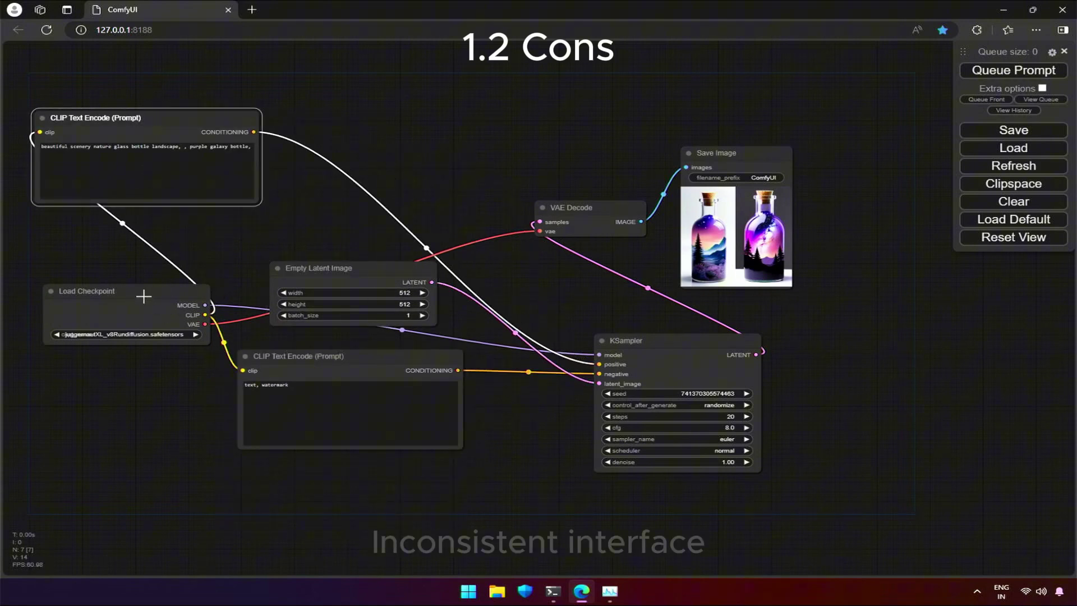
drag(143, 294, 407, 169)
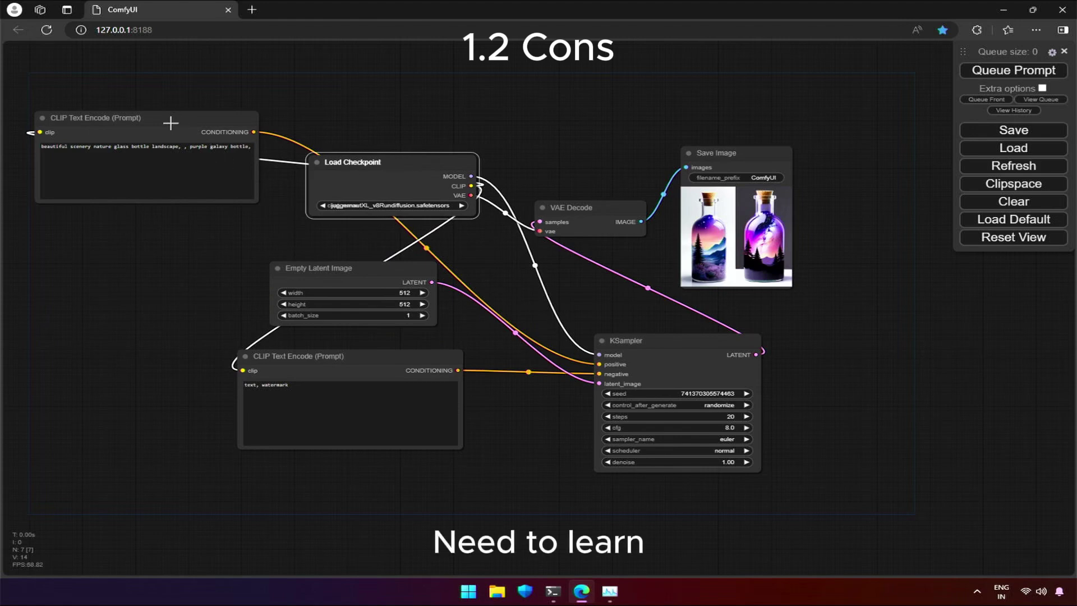
drag(164, 120, 161, 261)
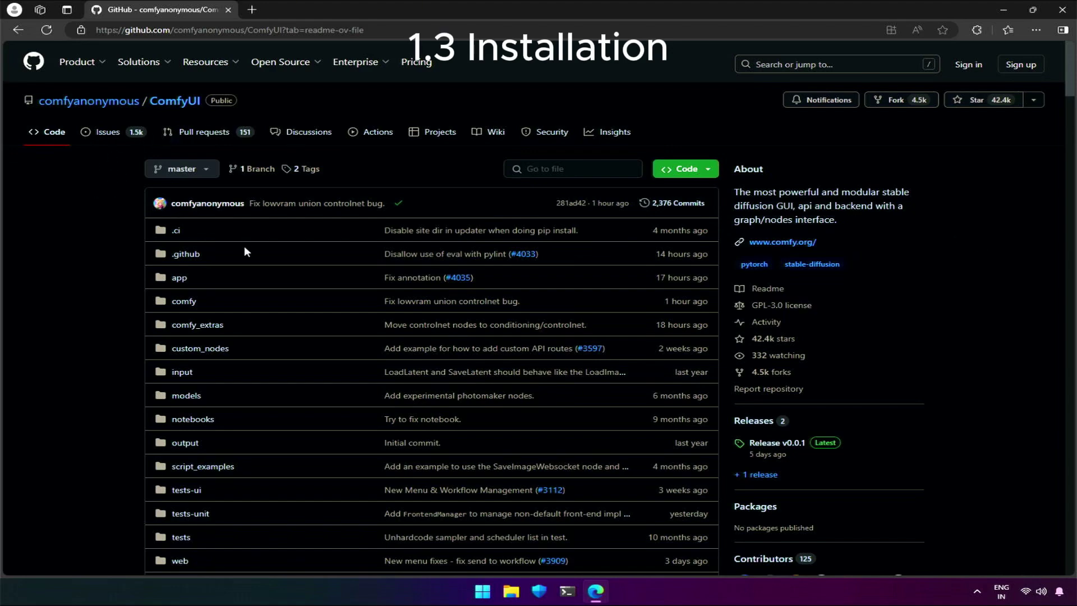
- Scroll to Installing > Windows and highlight 'Simply download, extract with 7-Zip and run'
drag(1070, 90, 1072, 432)
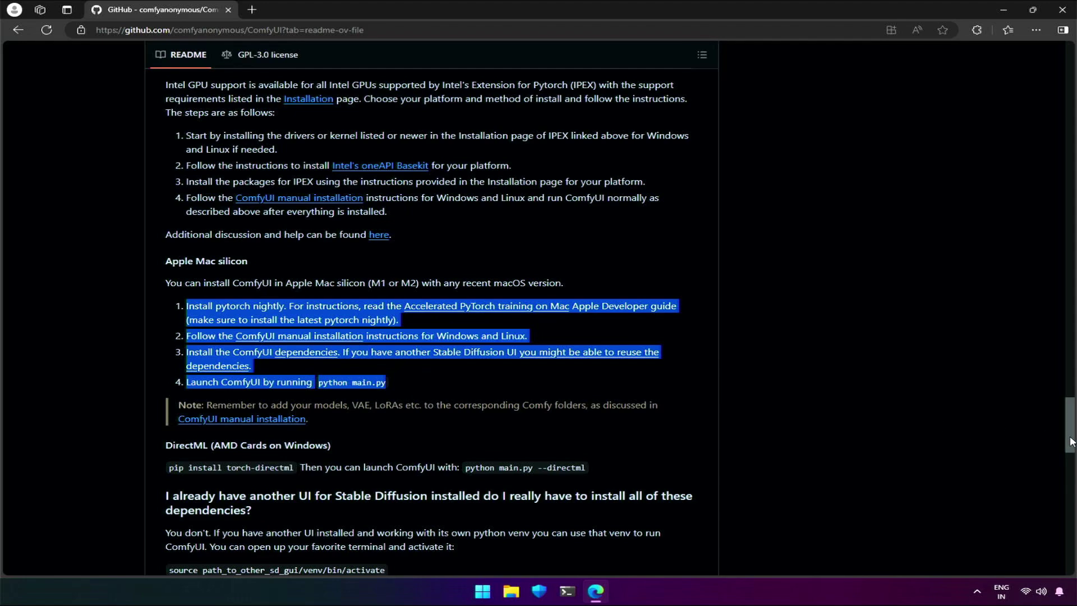
drag(1068, 441, 1012, 352)
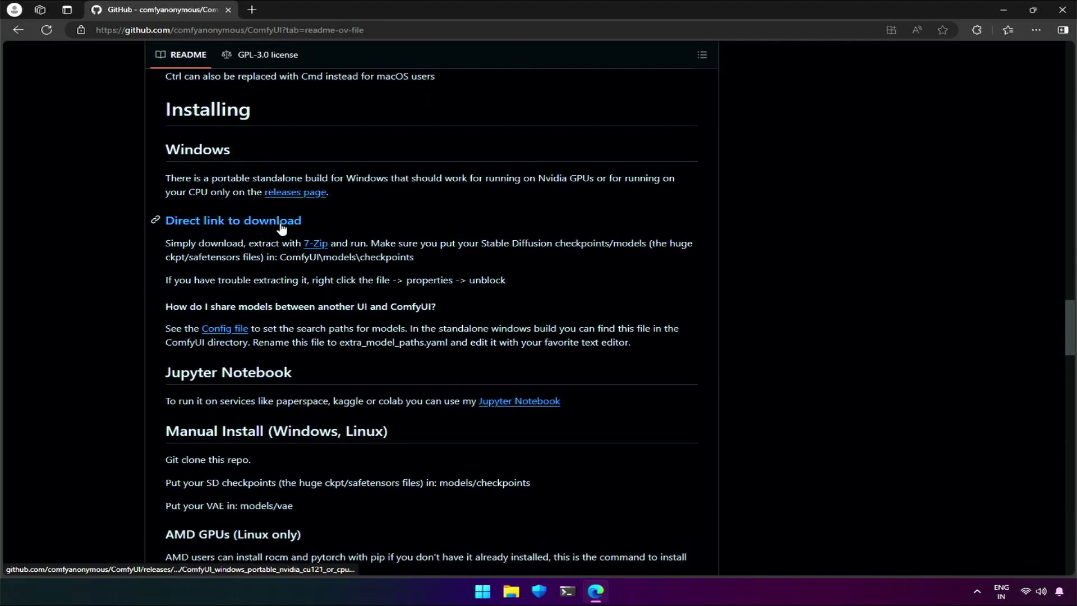
drag(166, 243, 368, 245)
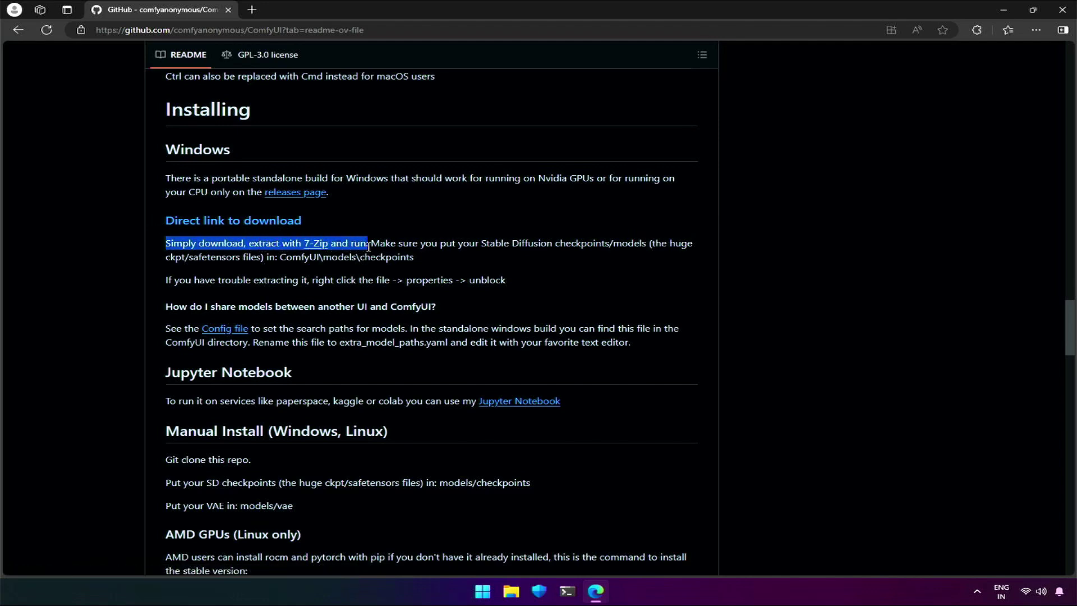
- Download the portable Windows build from the direct link and save it to Local Disk (D:)
click(247, 225)
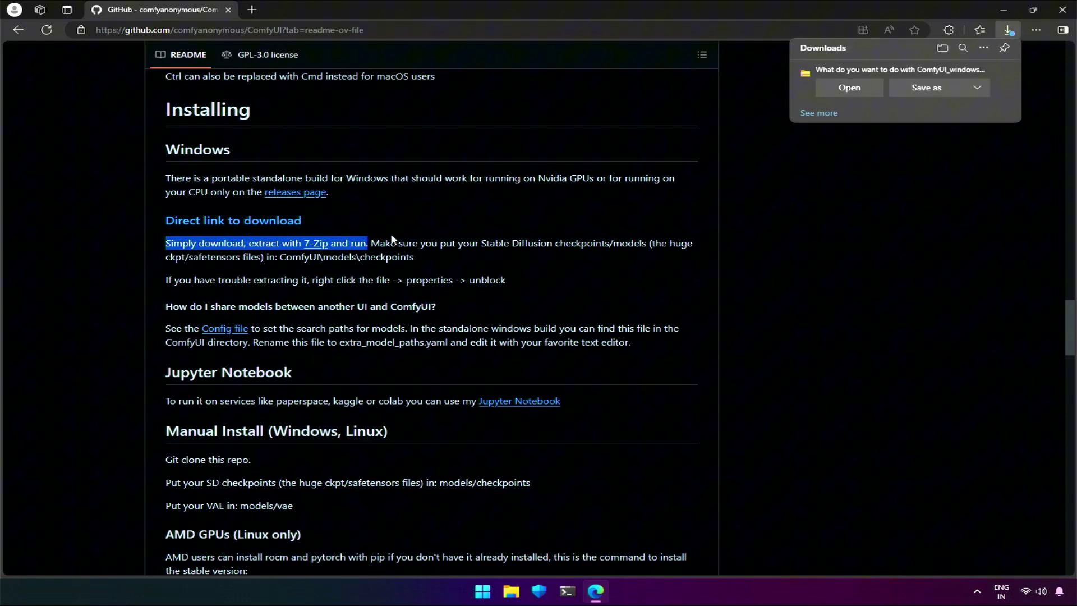
click(915, 88)
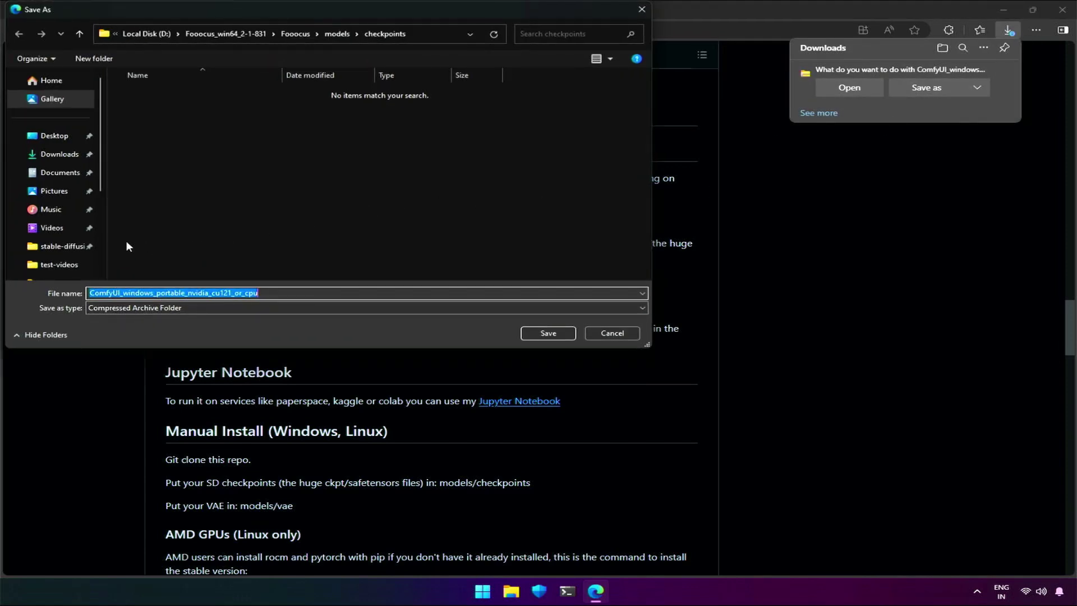
scroll(56, 235, down, 3)
click(52, 223)
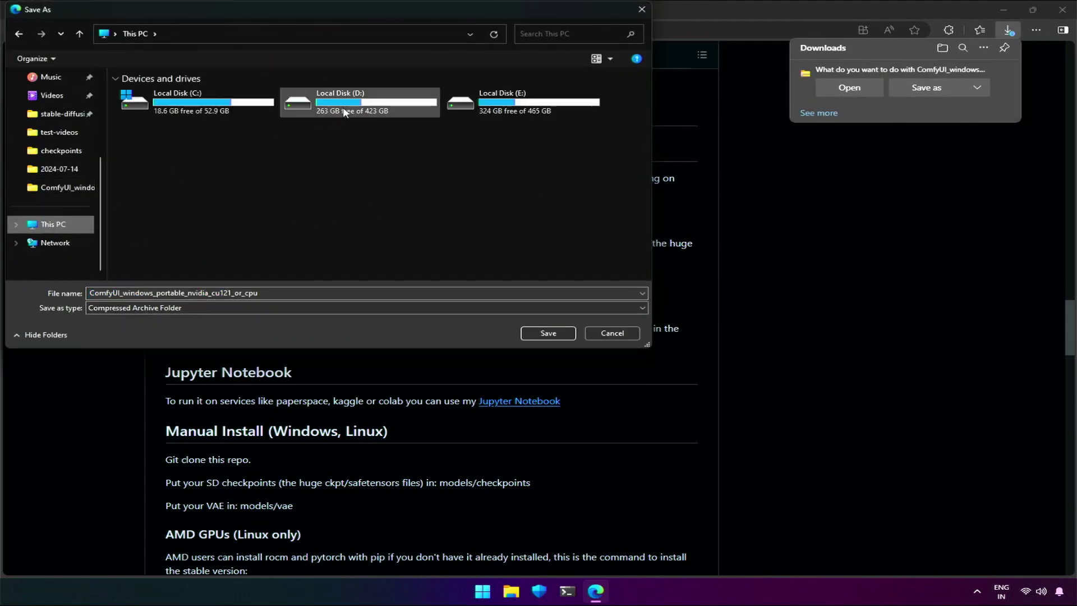
double_click(347, 110)
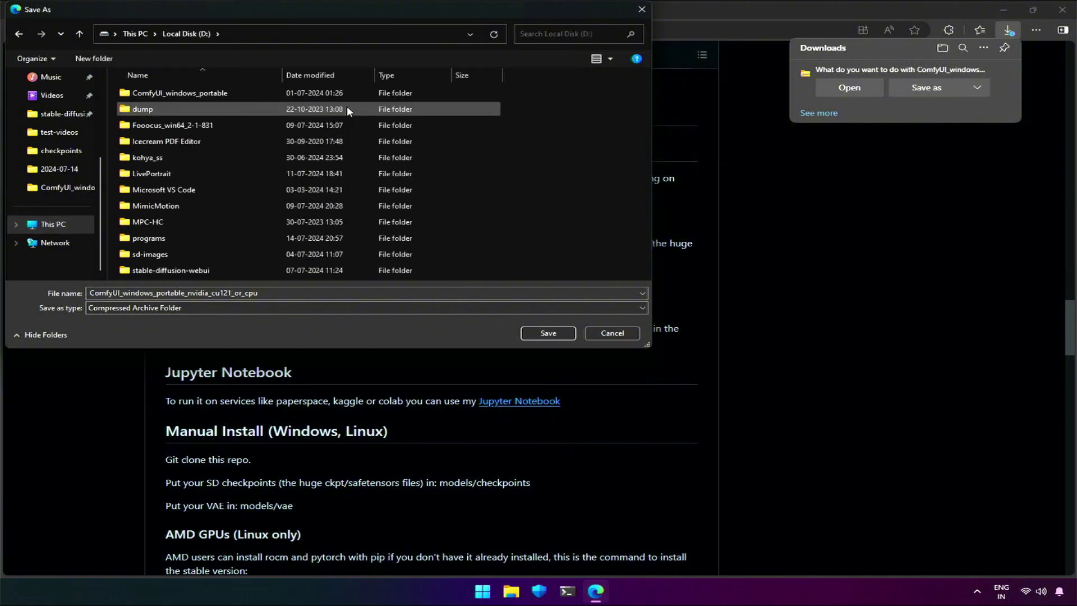
click(536, 336)
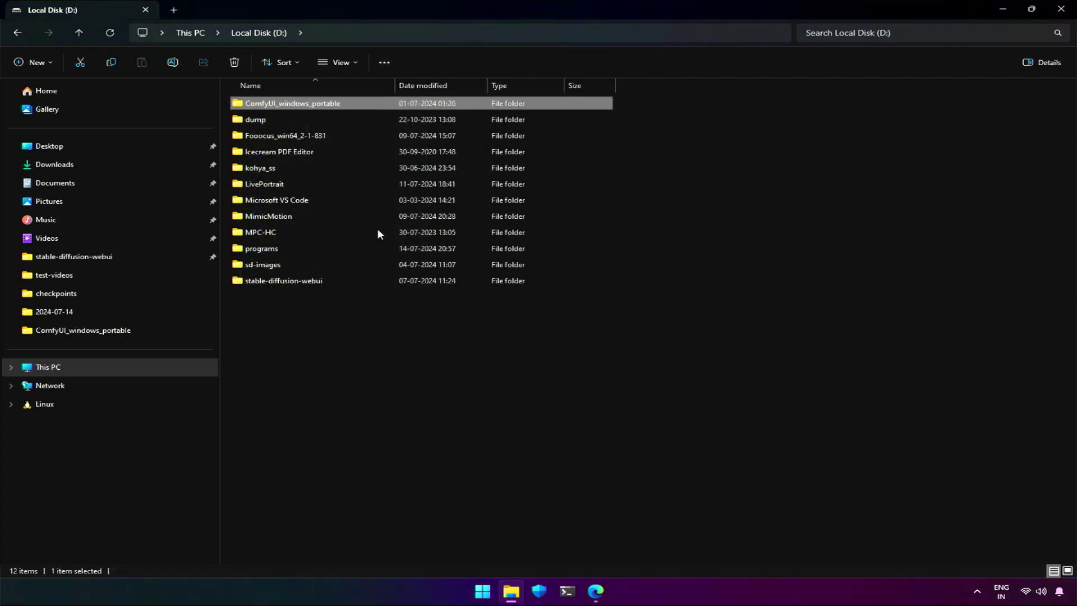
- Enter ComfyUI_windows_portable and open README_VERY_IMPORTANT.txt in Notepad
double_click(318, 105)
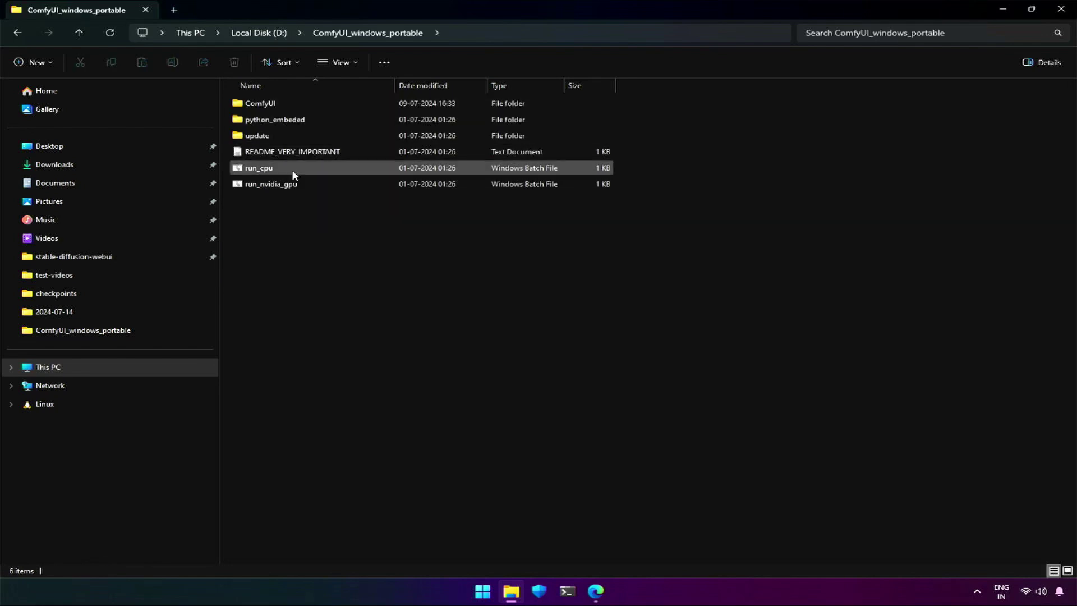
click(296, 156)
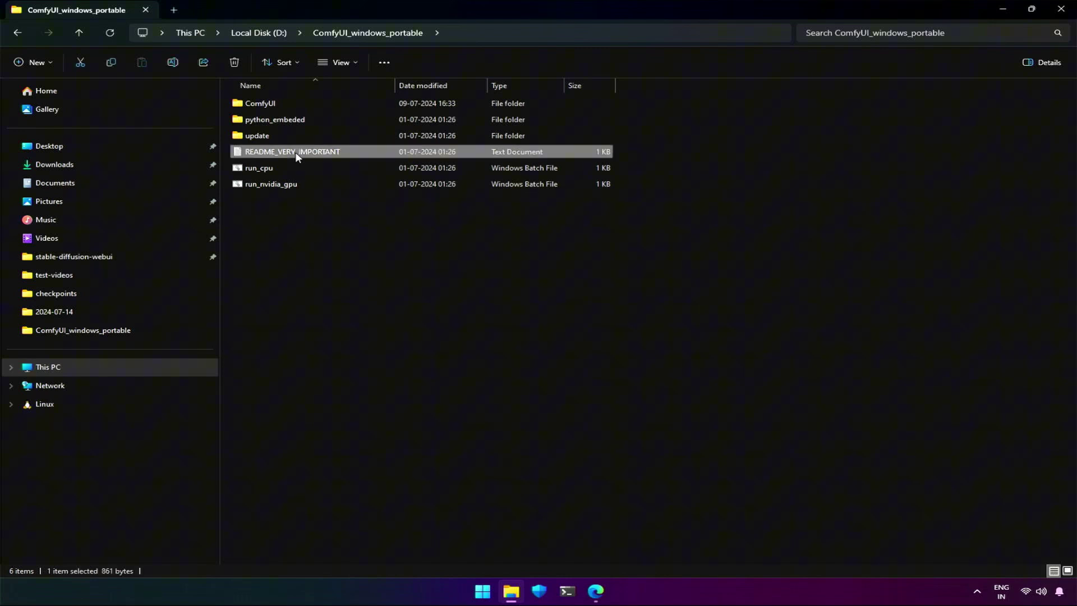
double_click(296, 157)
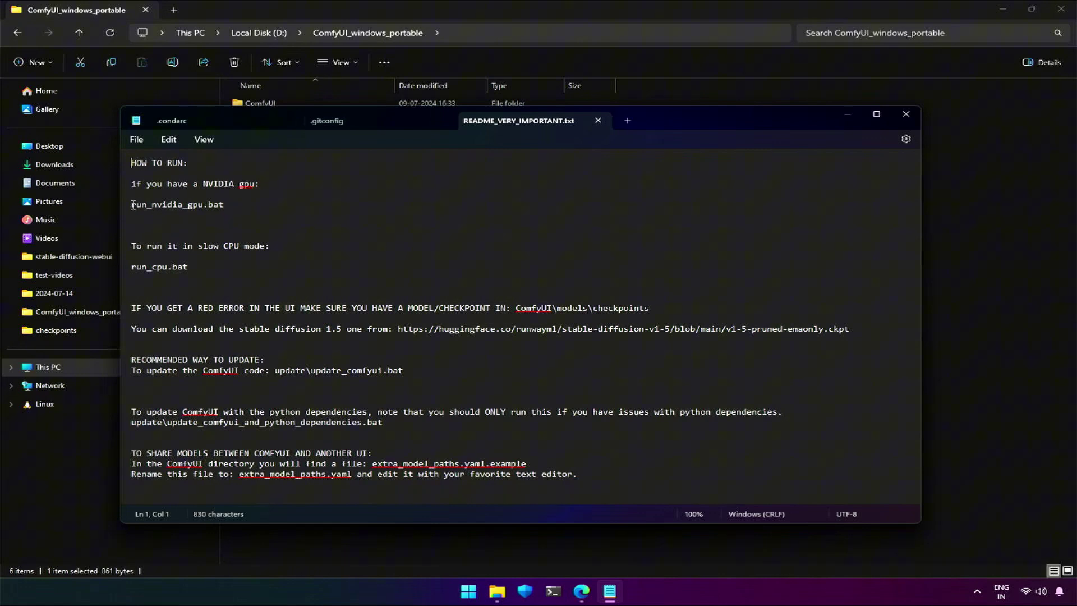
- Highlight the run_nvidia_gpu.bat and run_cpu.bat commands in the README
drag(132, 204, 194, 204)
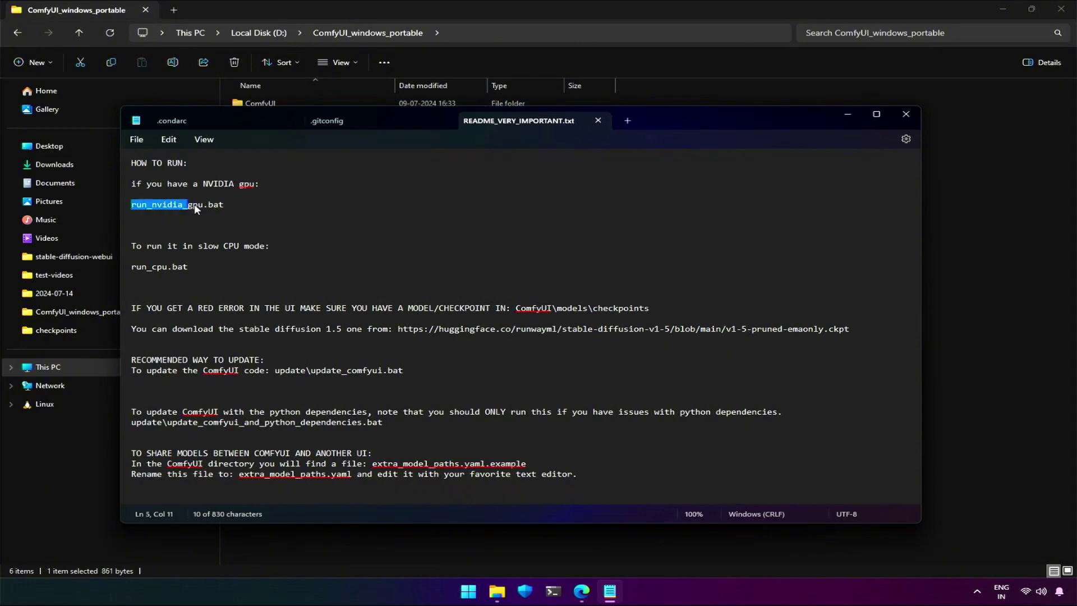
click(181, 273)
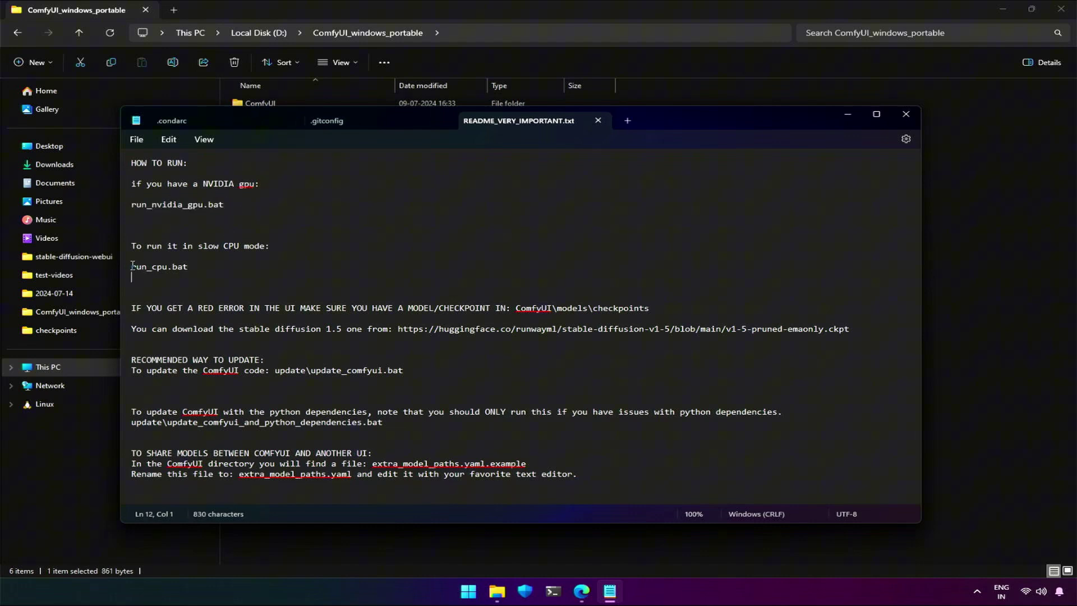
drag(132, 265, 276, 248)
click(245, 258)
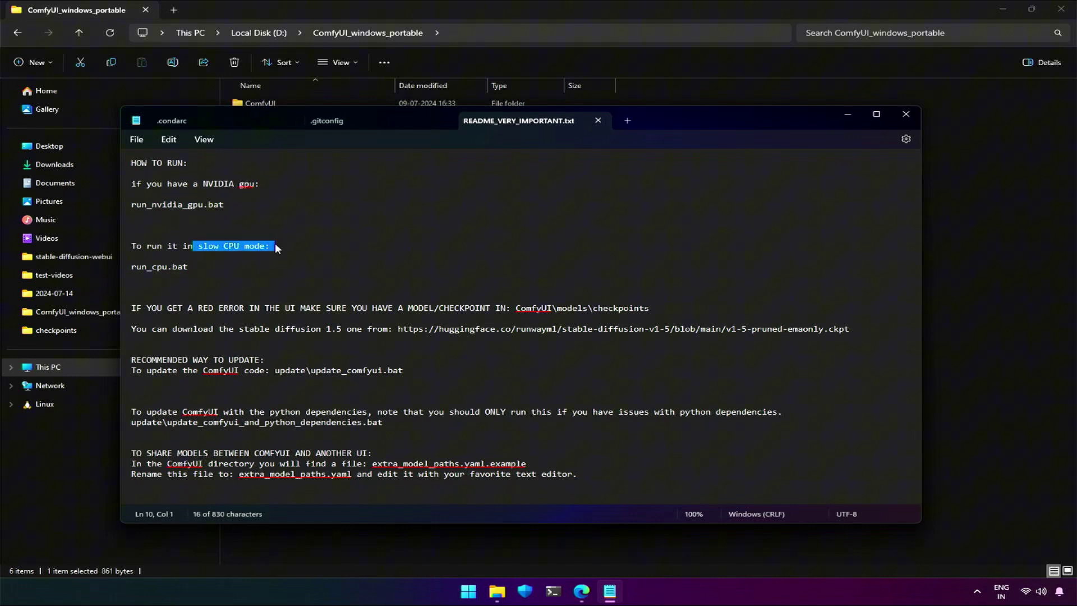
click(132, 287)
- Highlight the red error warning line and the Stable Diffusion 1.5 Hugging Face download link
drag(132, 308, 663, 311)
click(664, 311)
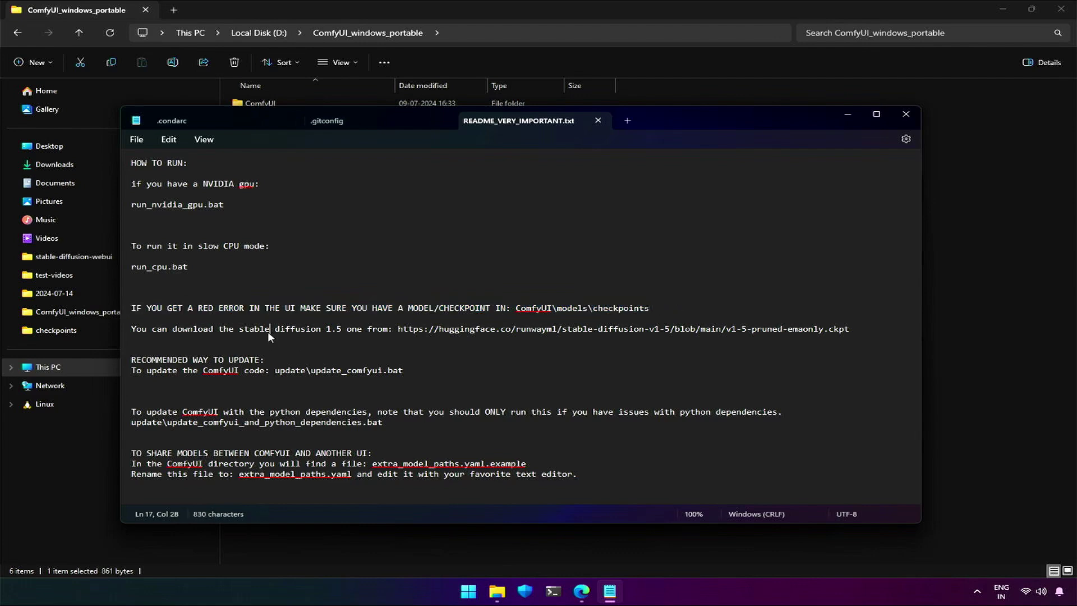
drag(267, 331, 835, 330)
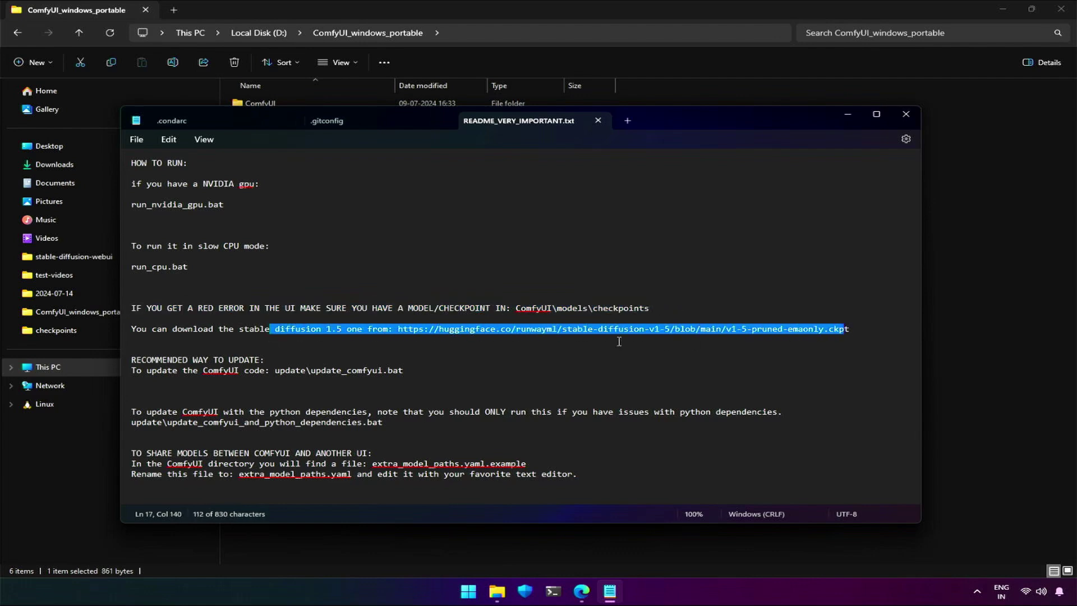
click(437, 342)
double_click(460, 329)
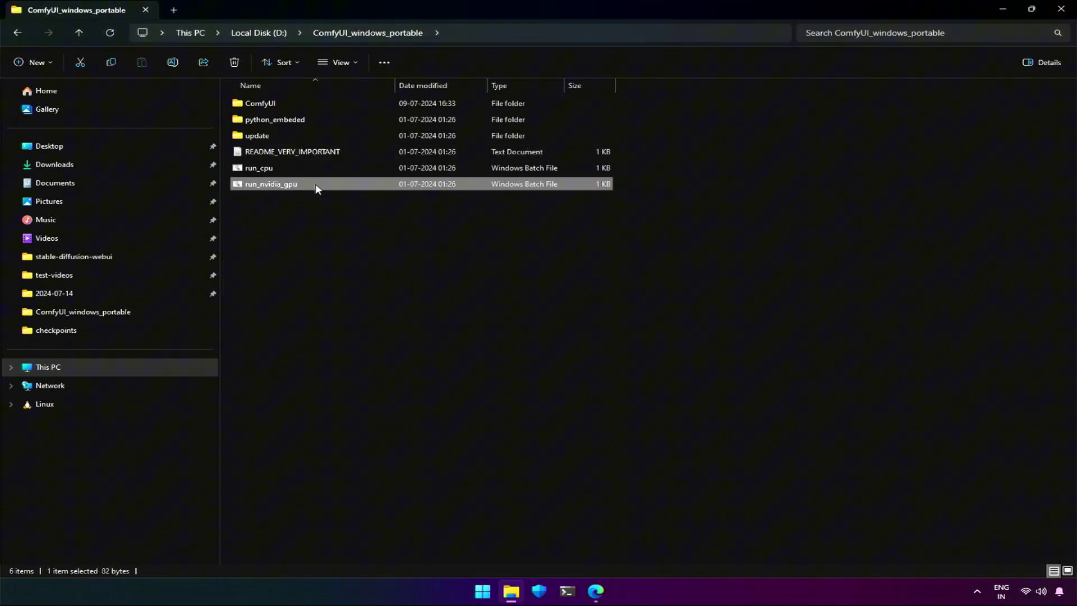
- Launch run_nvidia_gpu and approve the User Account Control prompt
click(336, 224)
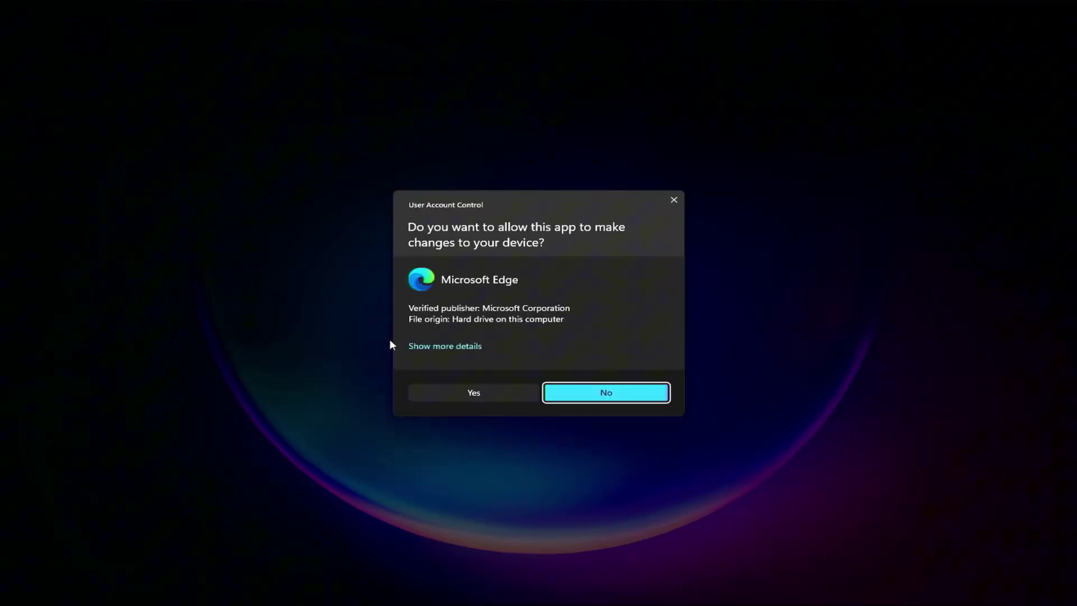
click(473, 392)
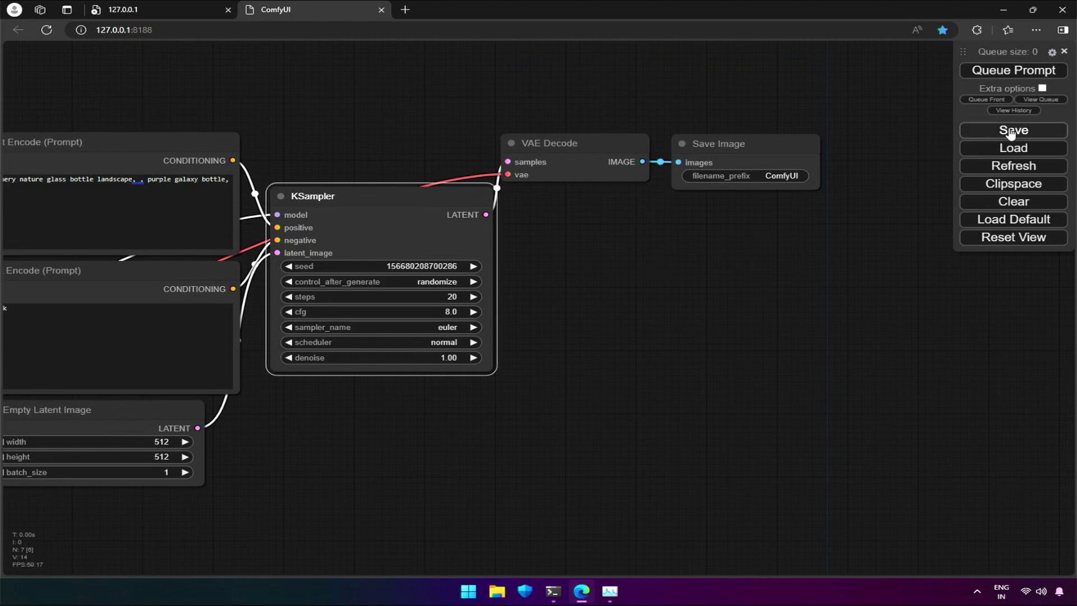
- Queue the prompt and scroll through the missing-checkpoint validation error
click(1013, 74)
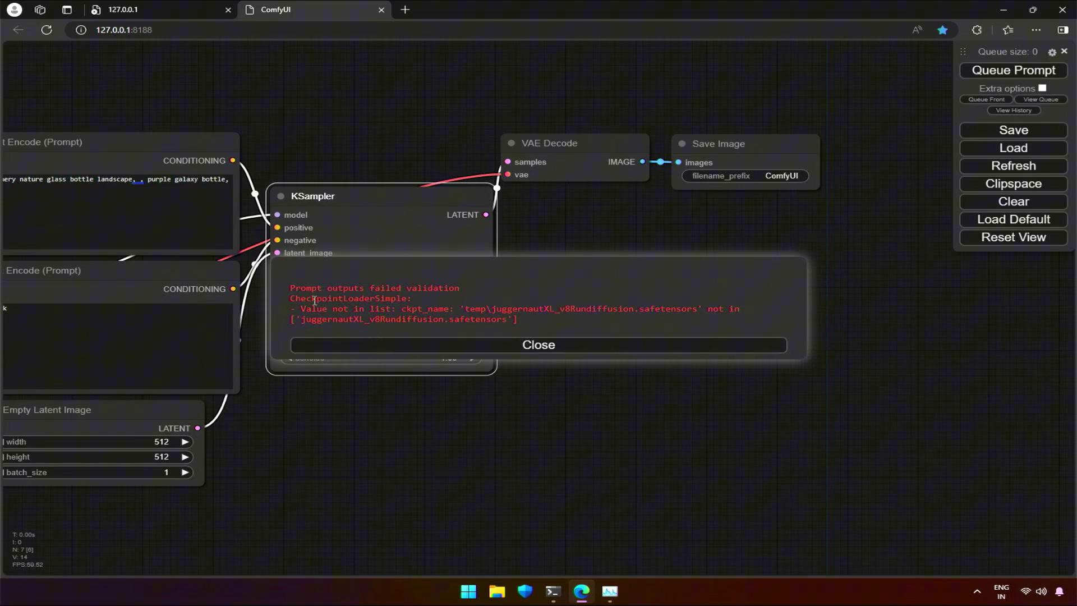
scroll(385, 400, down, 5)
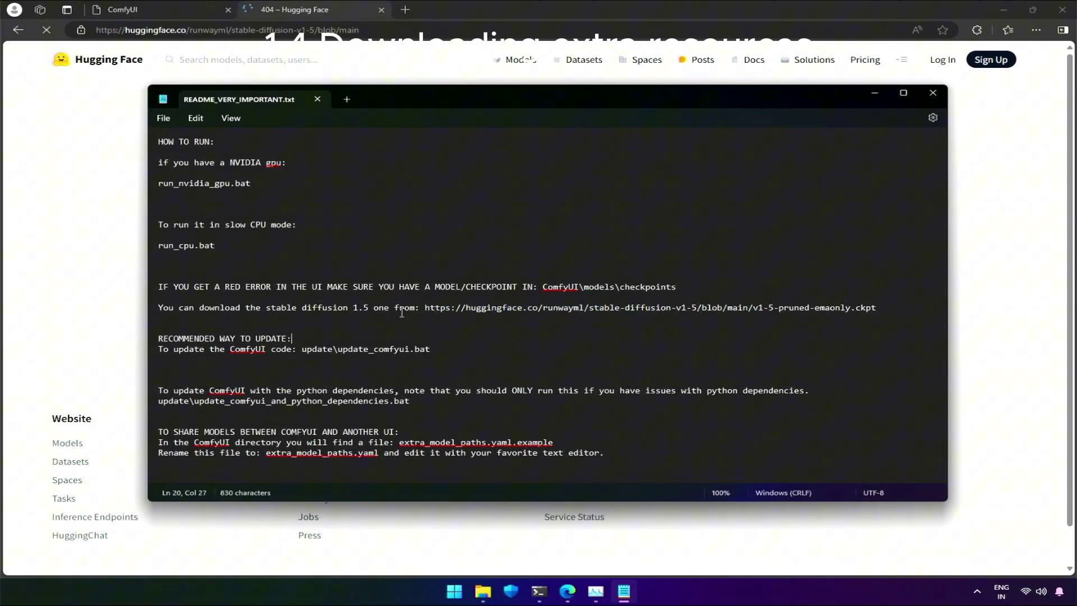
- Copy the v1-5-pruned-emaonly.ckpt URL from the README and load it in Edge
drag(427, 306, 859, 313)
key(ctrl+c)
click(365, 48)
click(366, 31)
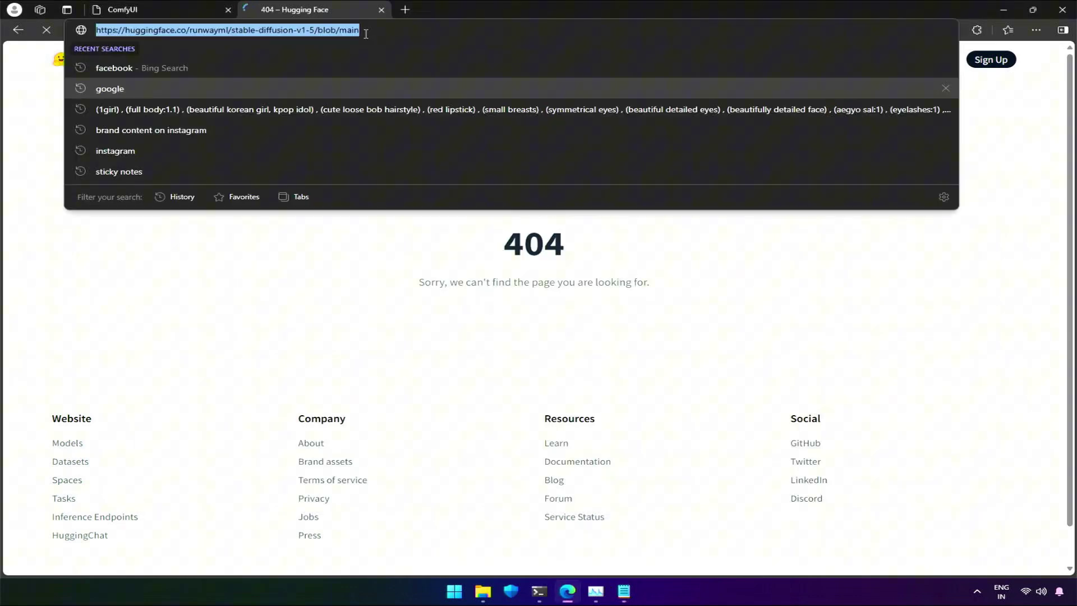
key(ctrl+v)
key(Return)
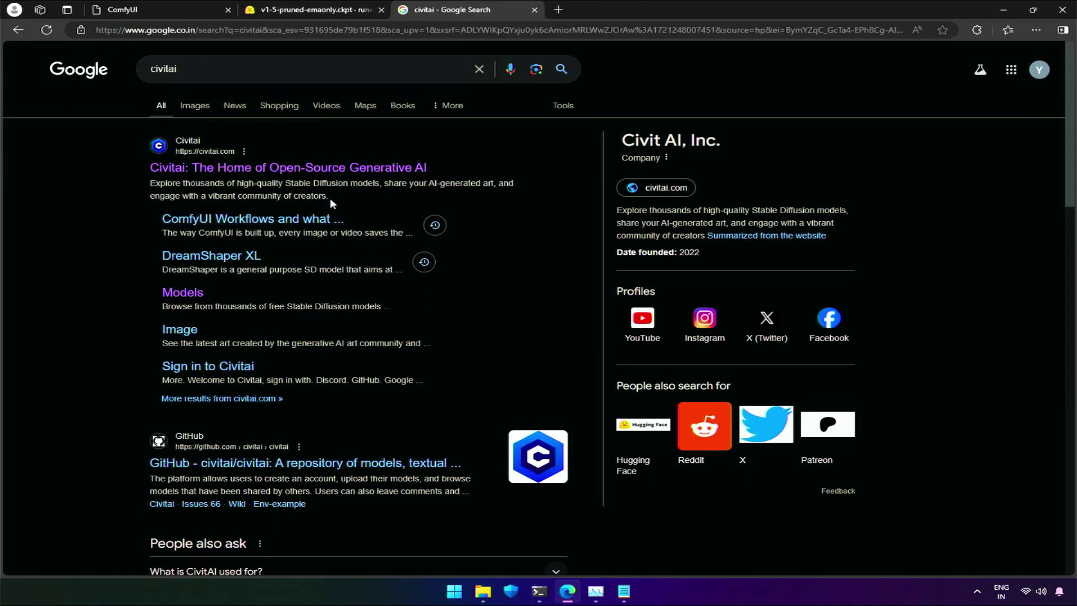
- Go to Civitai's Models listing and review its Year, Checkpoint and SDXL 1.0 filters
click(339, 171)
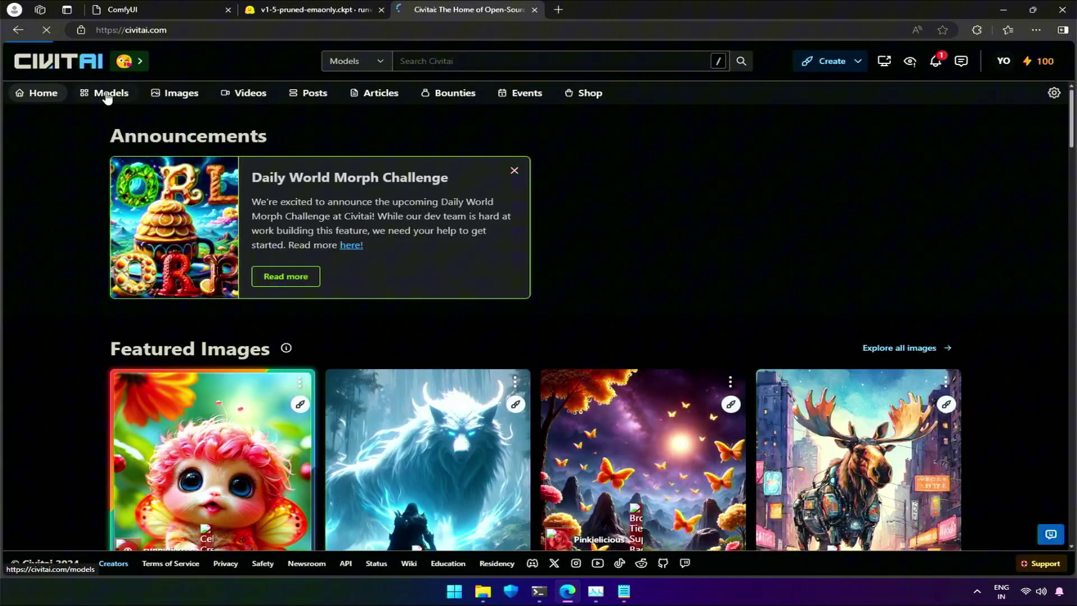
click(107, 96)
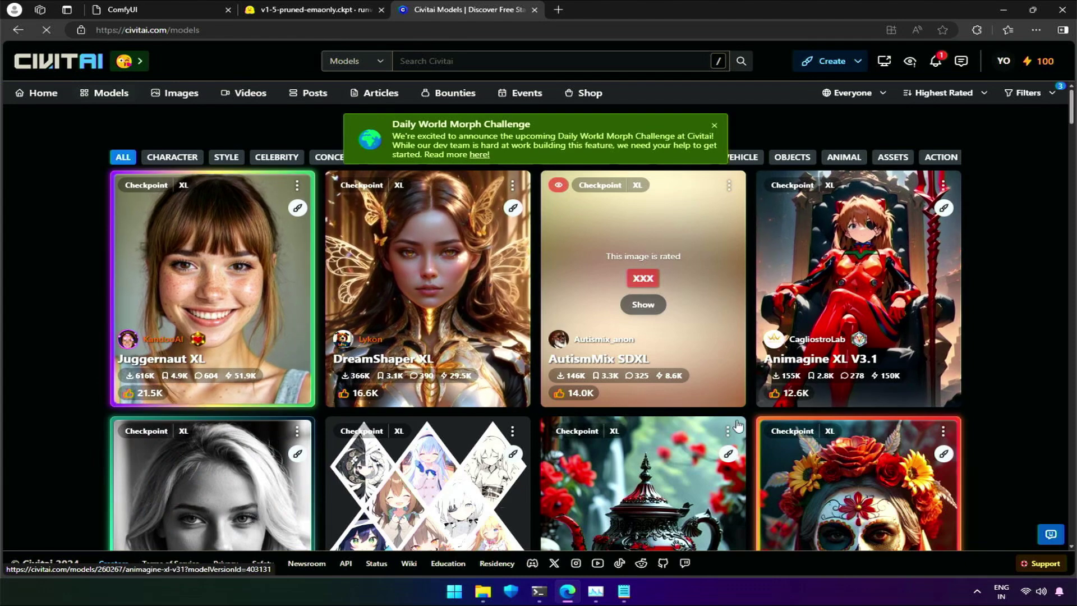
scroll(633, 298, down, 1)
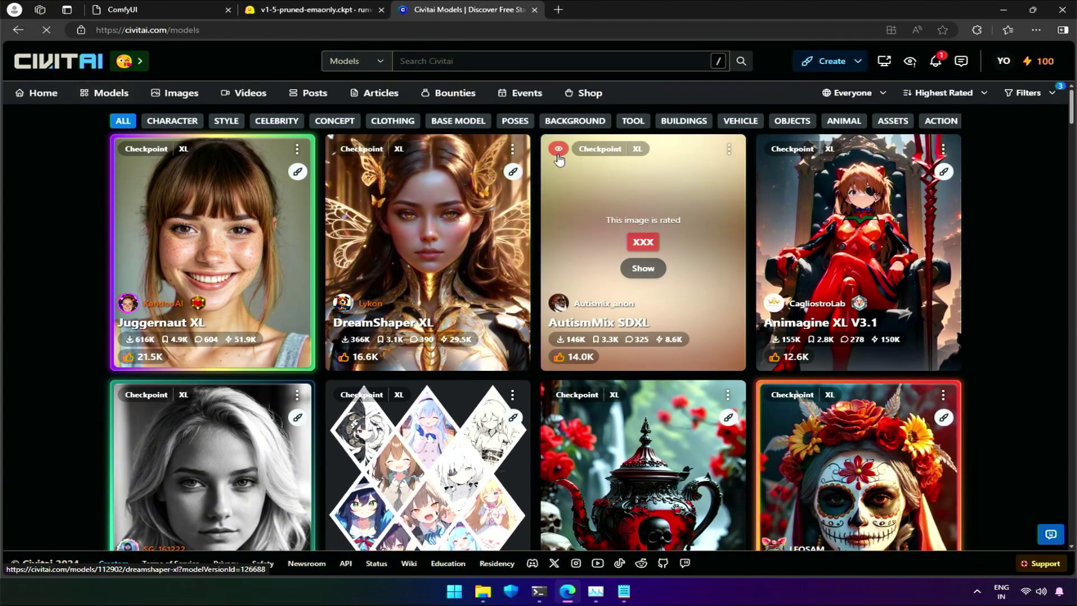
click(1027, 94)
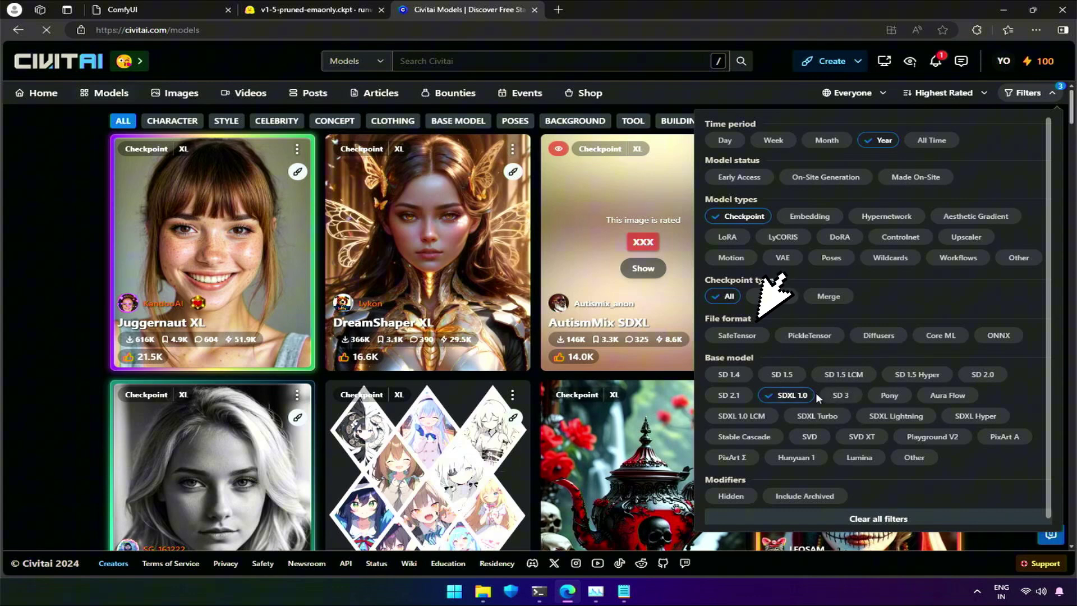
click(765, 90)
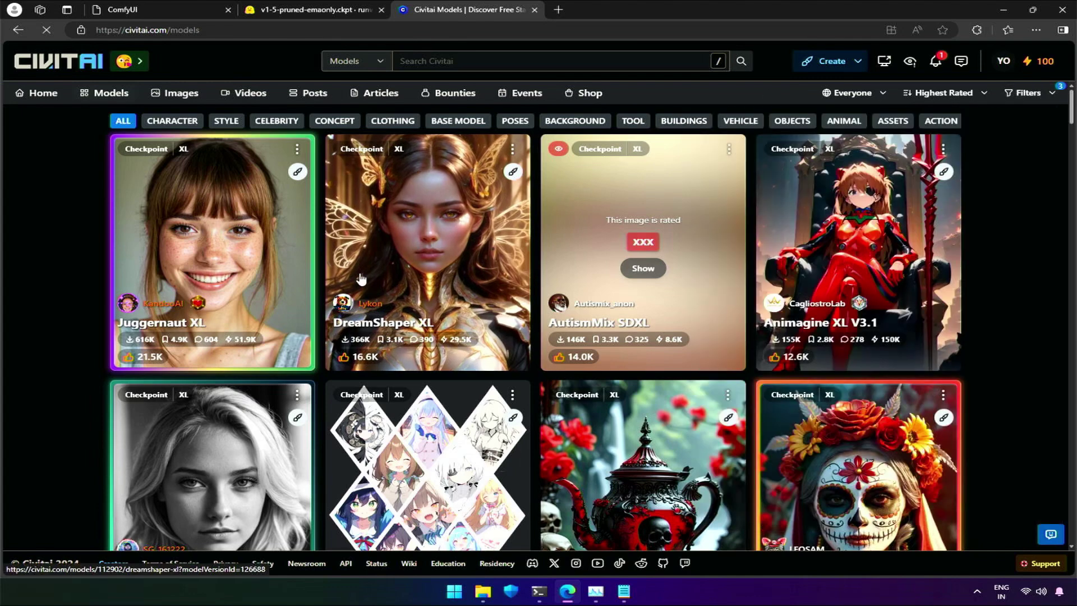
- Open the DreamShaper XL alpha2 model page from the Civitai models grid
click(403, 306)
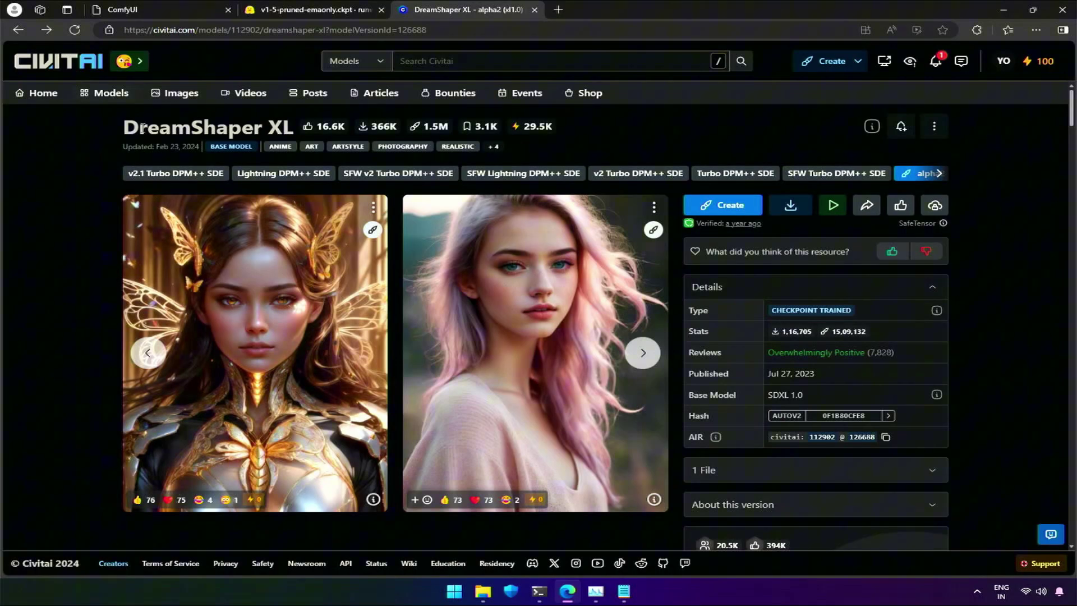
- Filter the Civitai models listing to SD 1.5 base models instead of SDXL 1.0
click(94, 93)
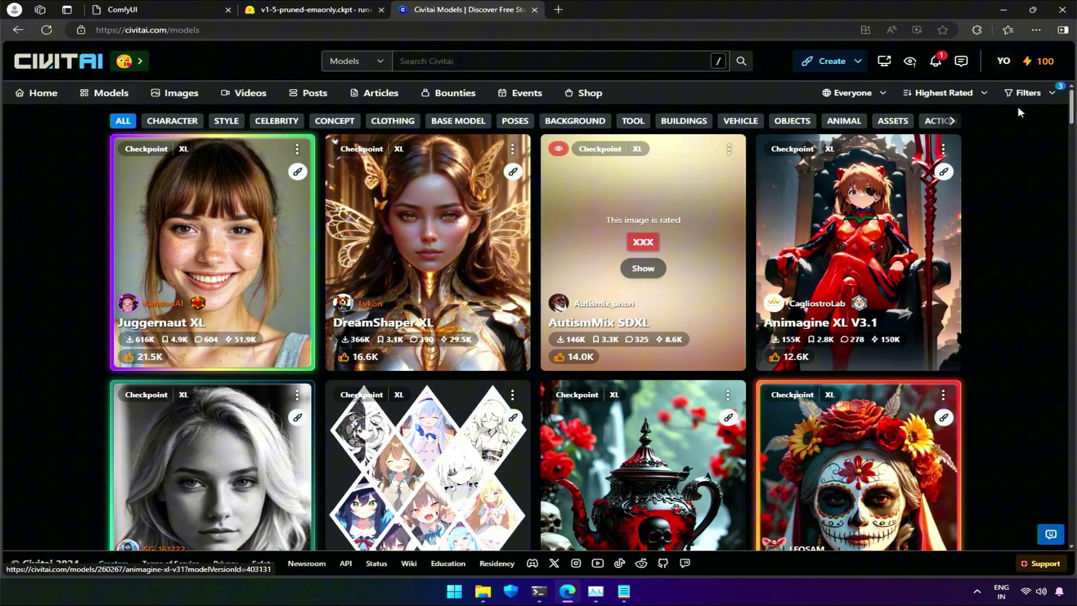
click(1016, 94)
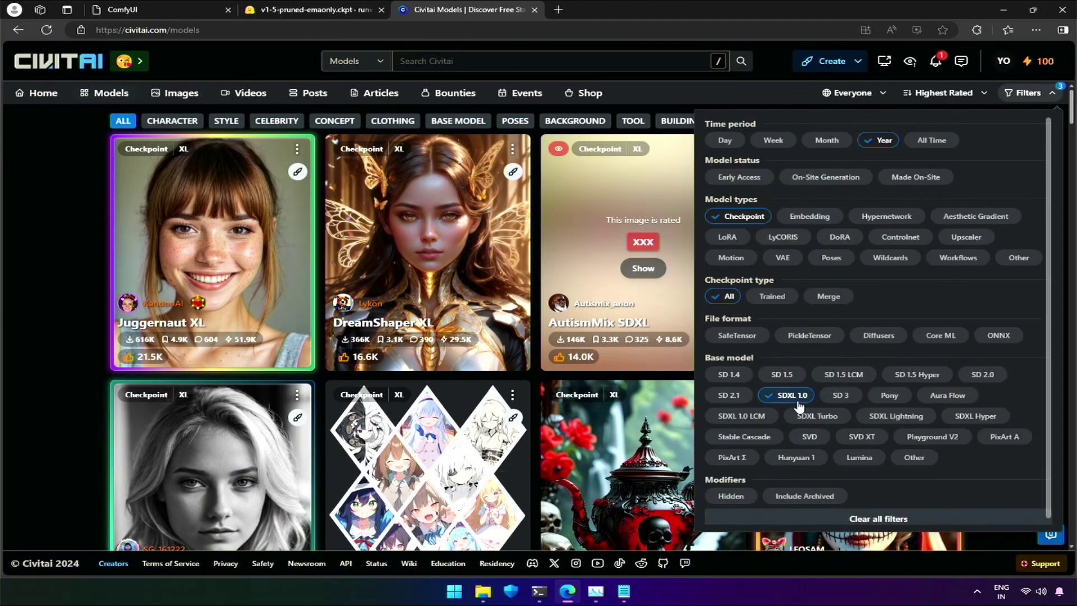
click(779, 376)
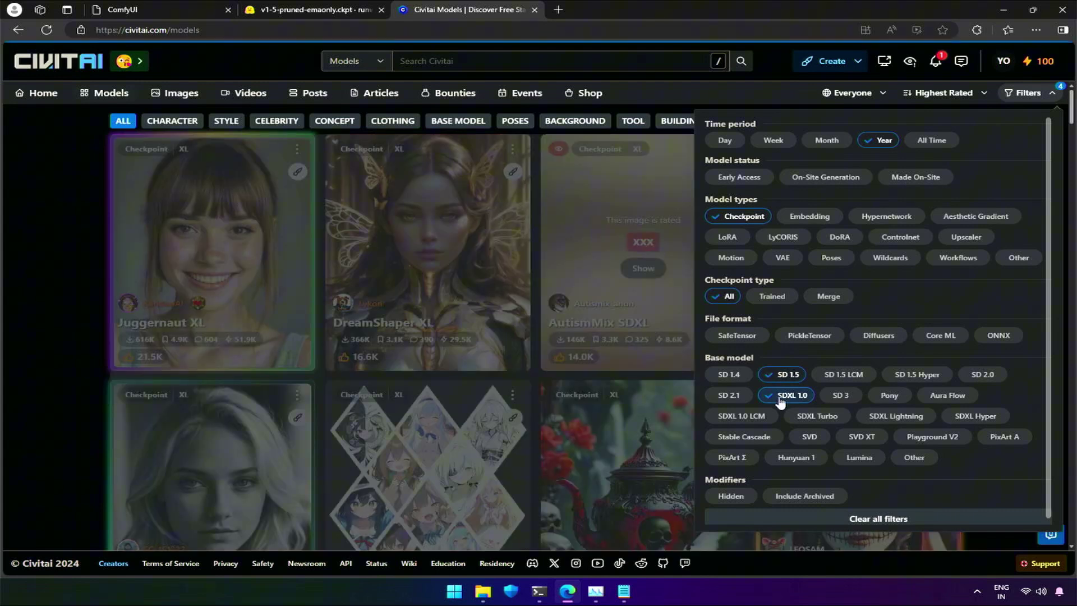
click(781, 397)
click(34, 261)
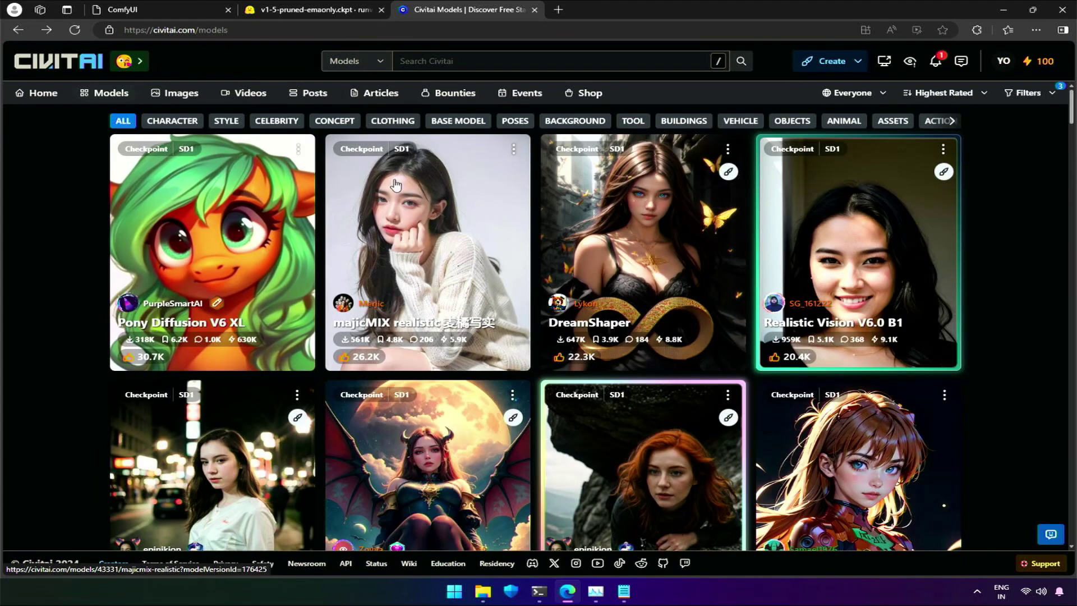
scroll(595, 241, down, 2)
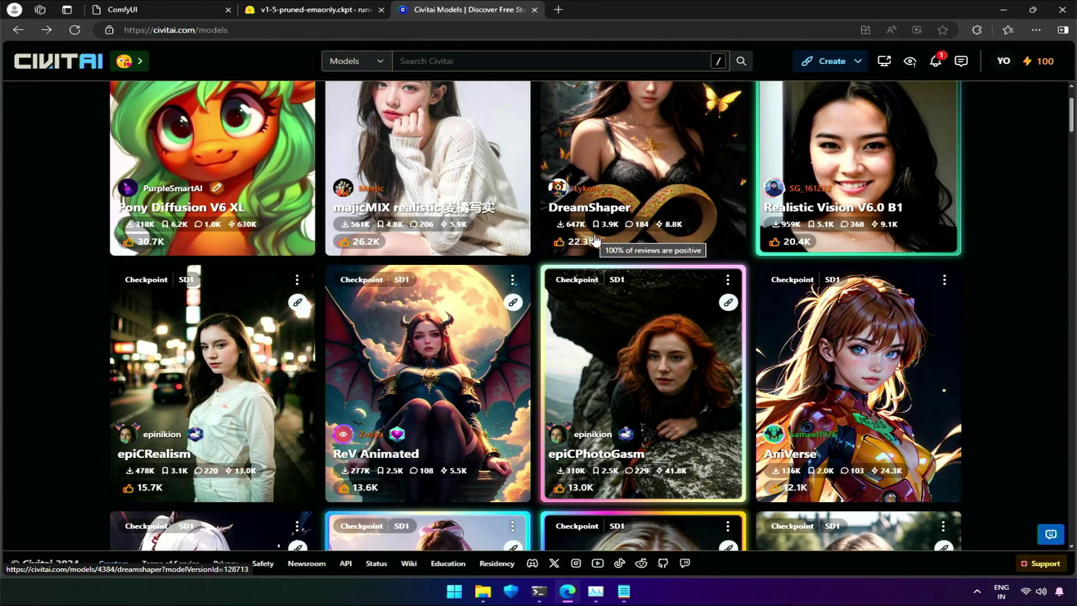
- Download DreamShaper 8, pointing the Save As dialog at ComfyUI\models\checkpoints
click(626, 150)
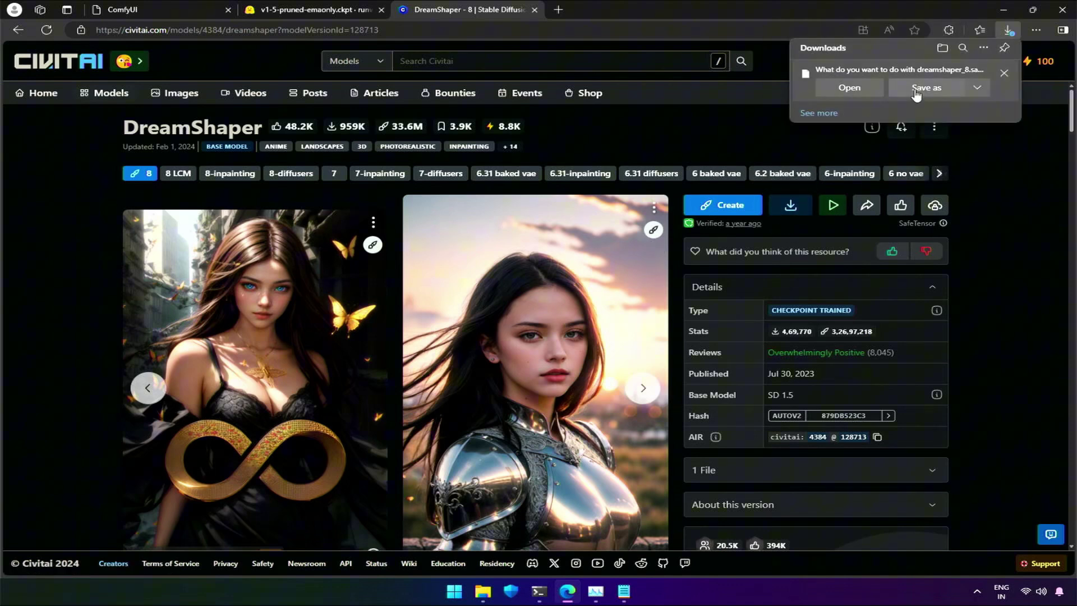
click(916, 89)
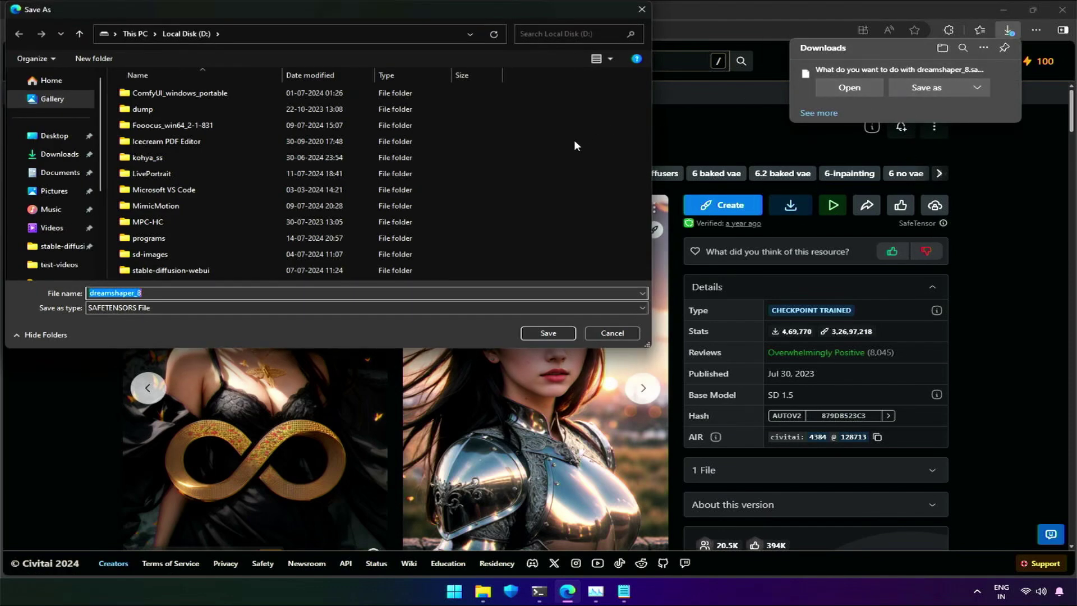
double_click(235, 91)
double_click(234, 91)
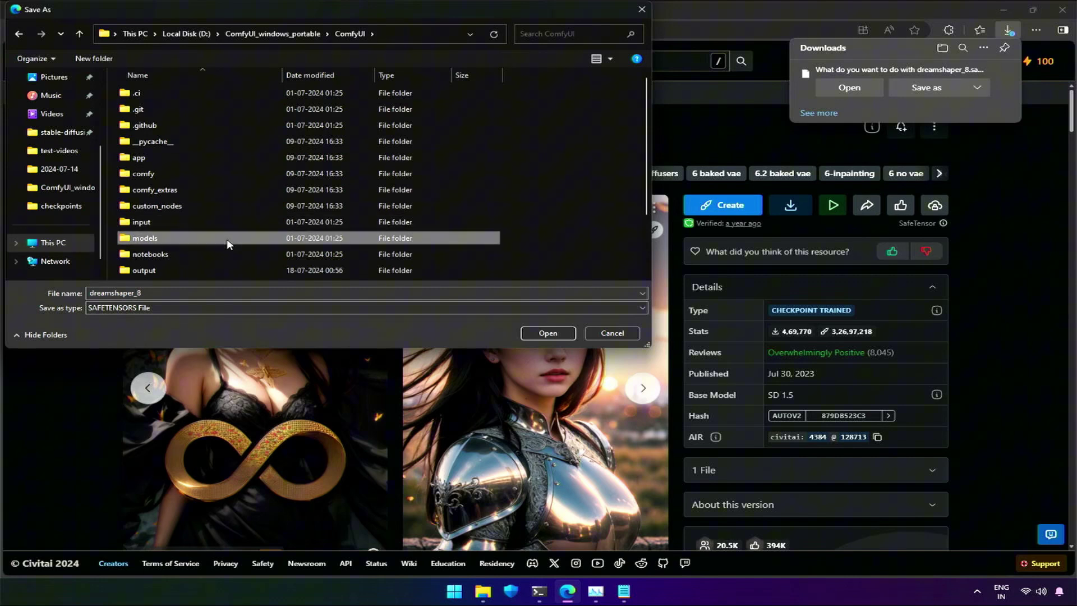
double_click(227, 238)
double_click(236, 94)
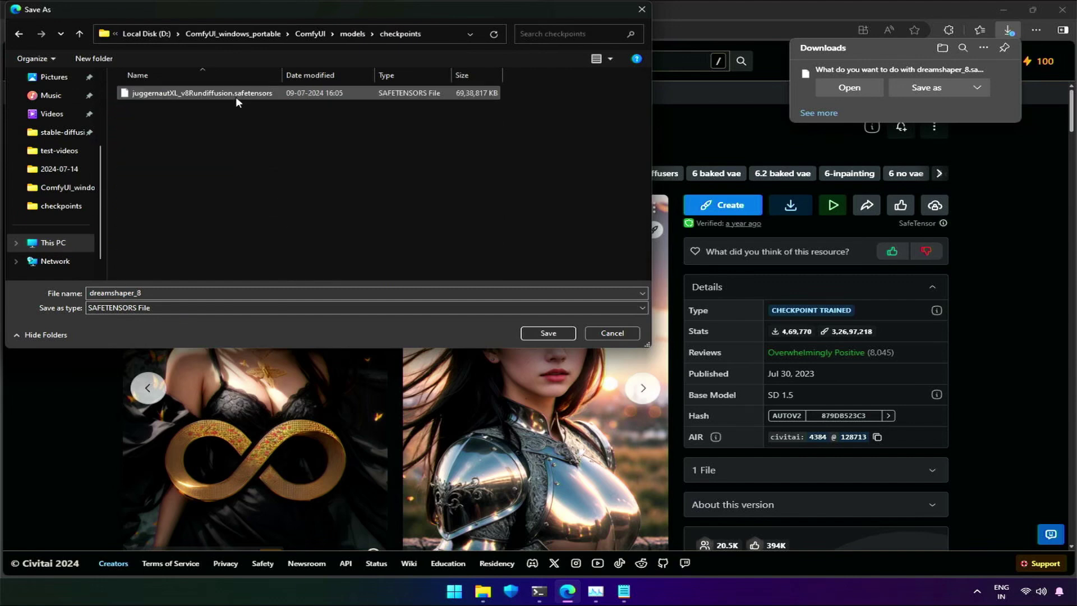
- Save dreamshaper_8 and locate the install-script step in the ComfyUI-Manager README
click(547, 333)
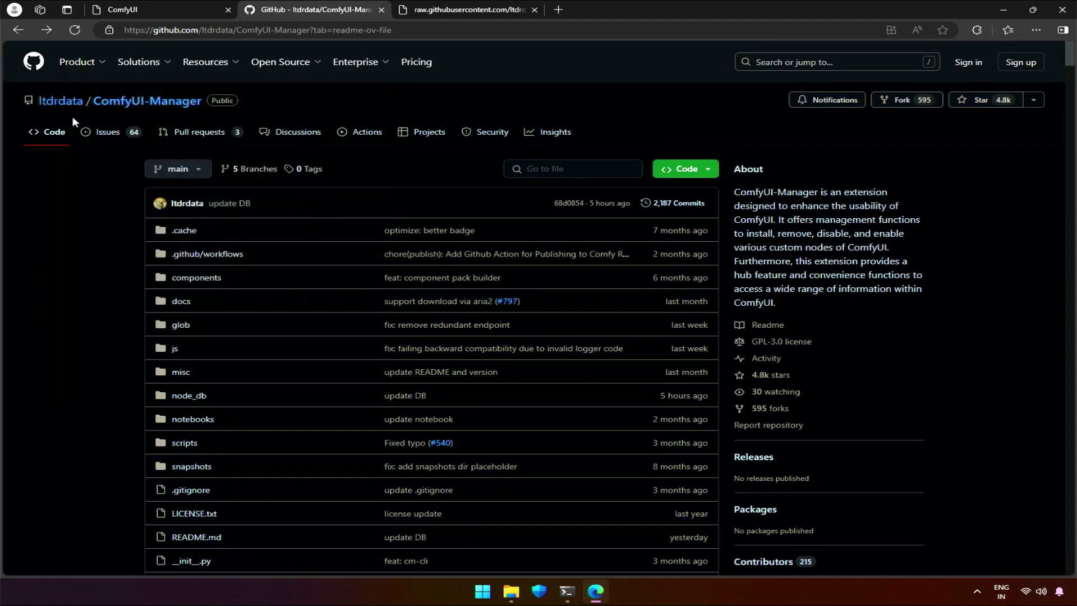
scroll(139, 312, down, 20)
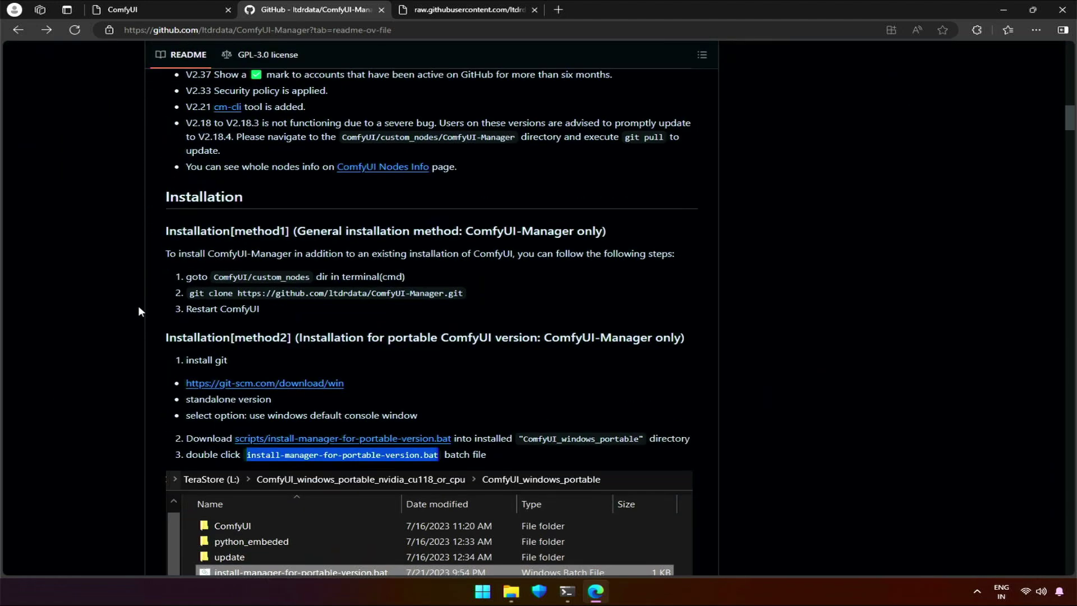
scroll(139, 312, down, 2)
click(140, 303)
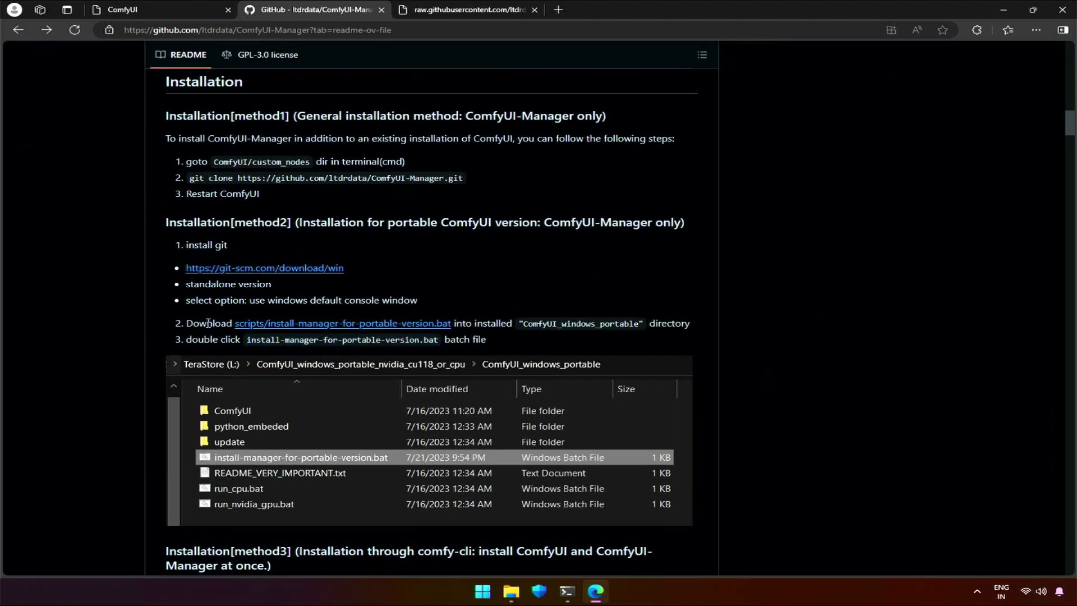
drag(187, 328, 454, 324)
click(467, 327)
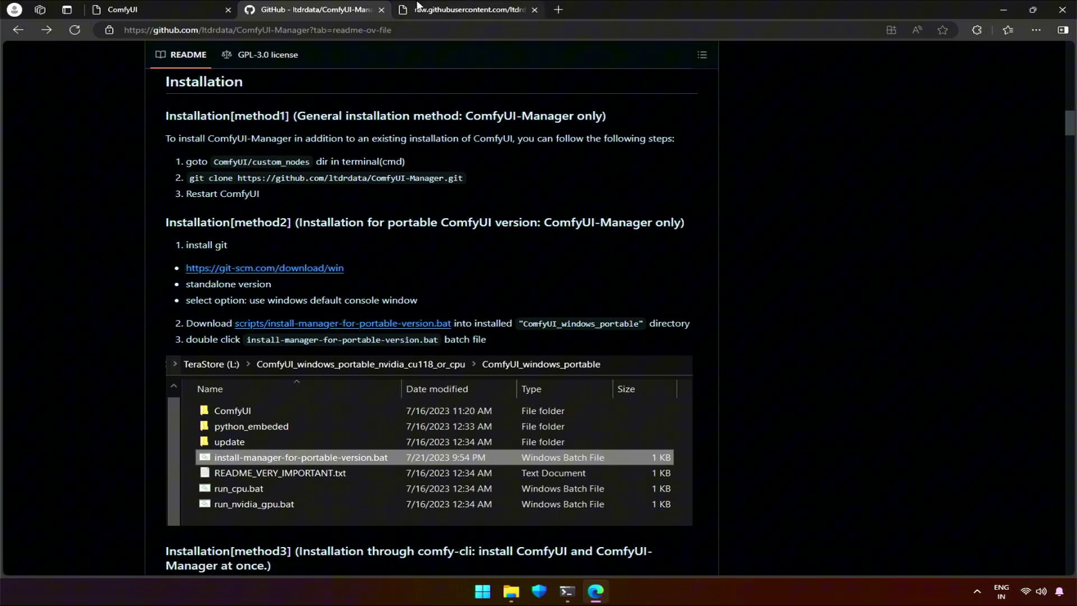
- Open install-manager-for-portable-version.bat in a new tab, view the raw script, then return to the README
right_click(327, 334)
click(359, 337)
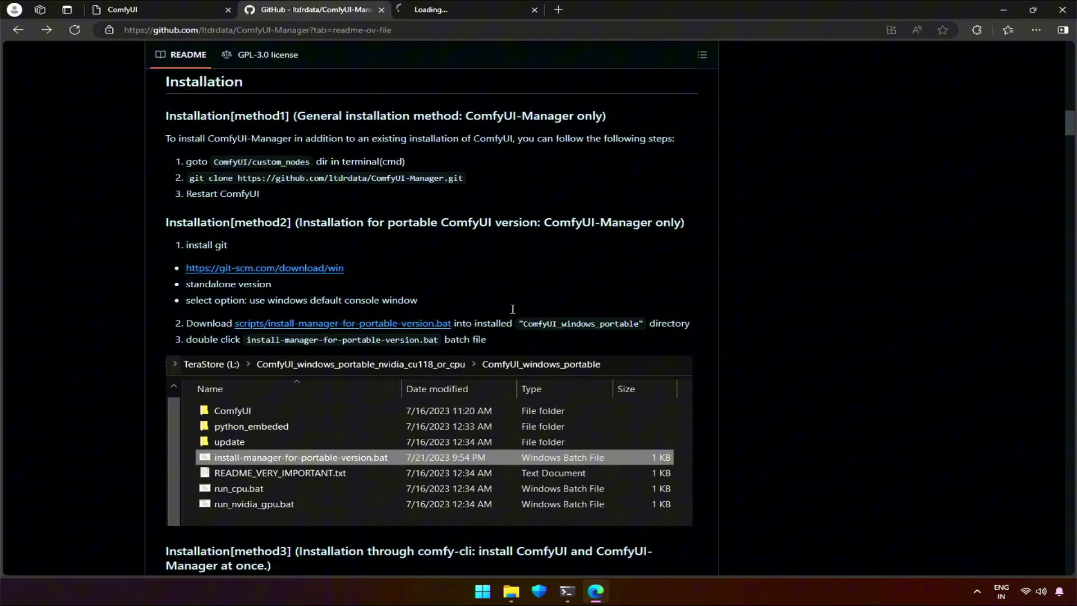
click(429, 10)
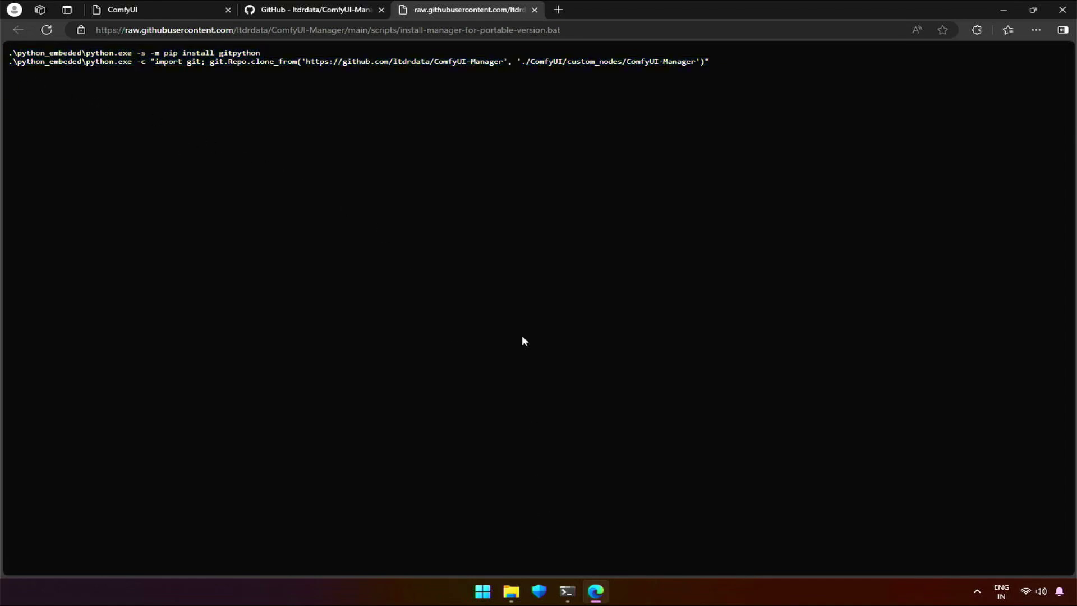
click(312, 10)
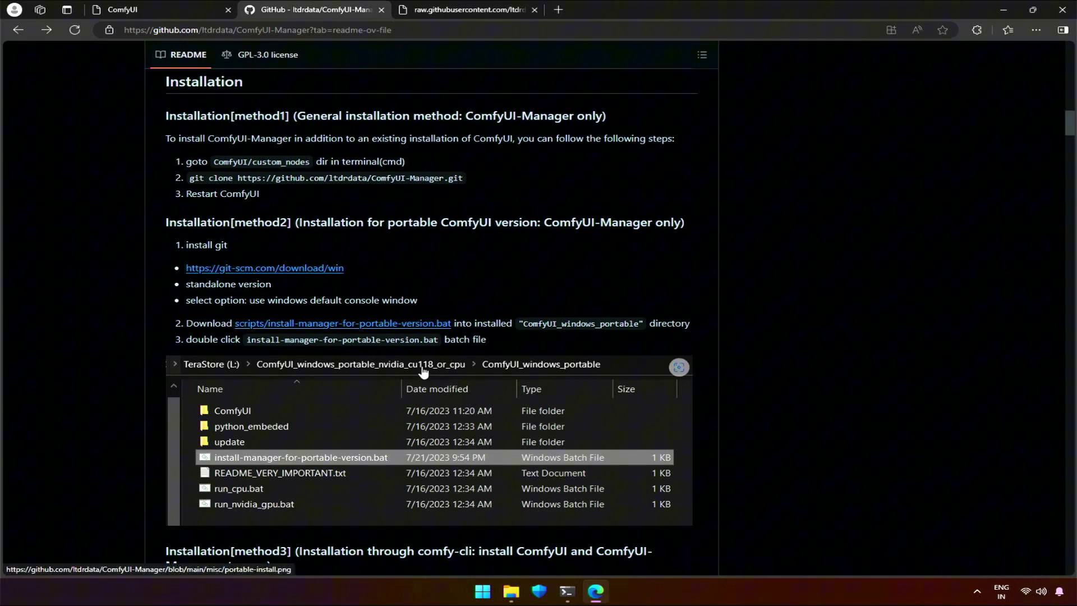
drag(465, 325, 704, 326)
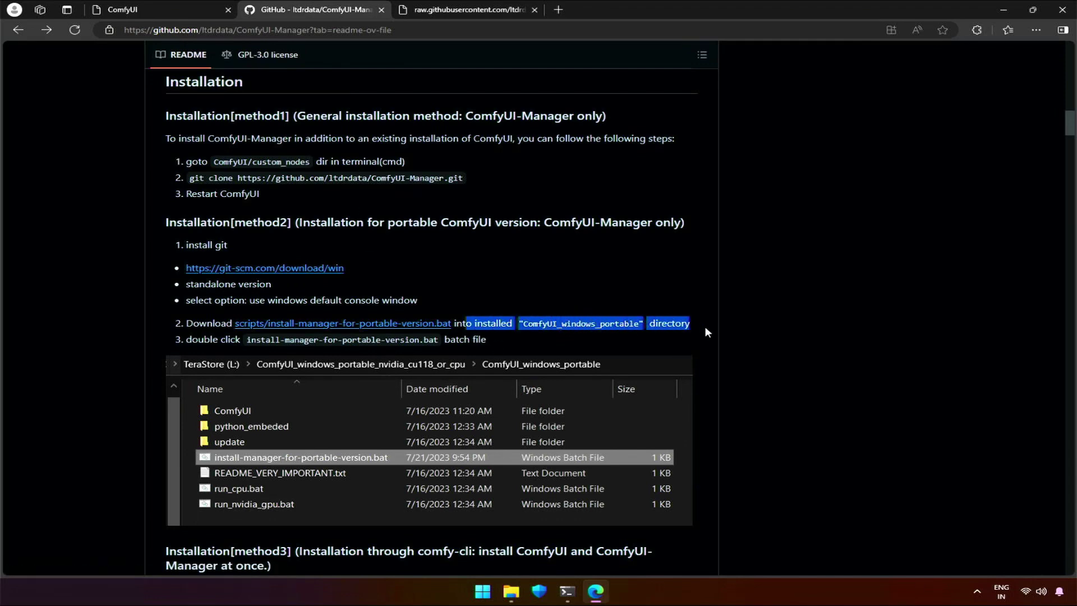
click(647, 330)
- Open D:\ComfyUI_windows_portable and make a duplicate of the run_cpu batch file
click(519, 598)
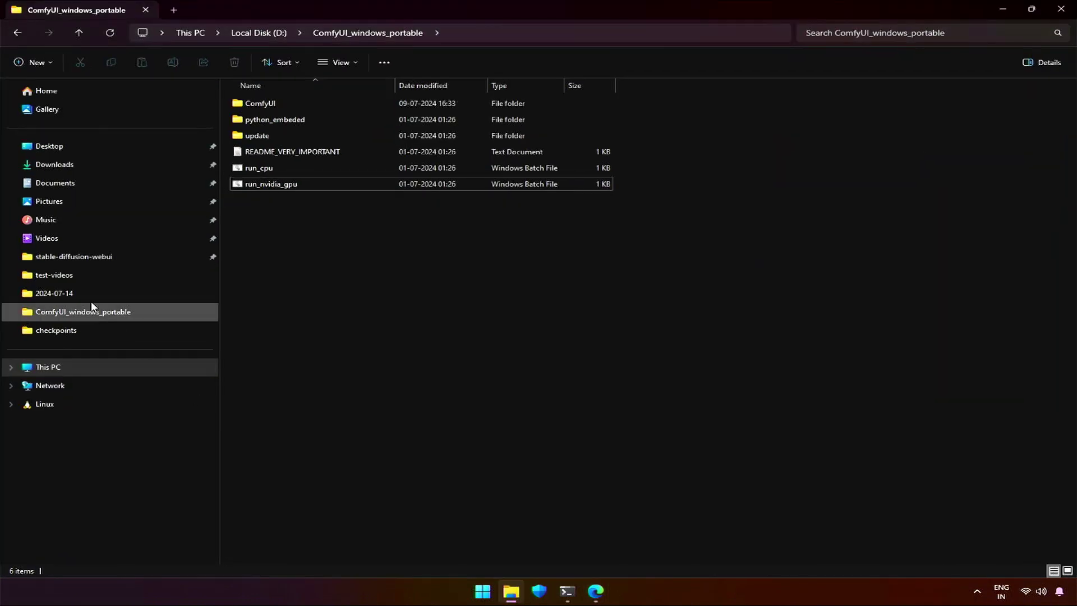
click(58, 377)
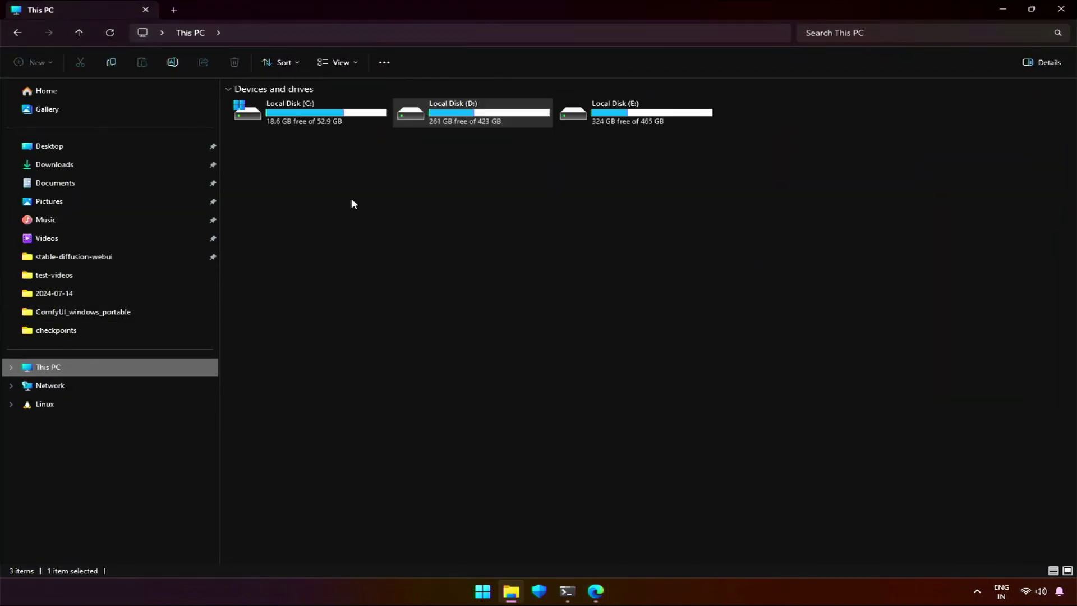
double_click(463, 112)
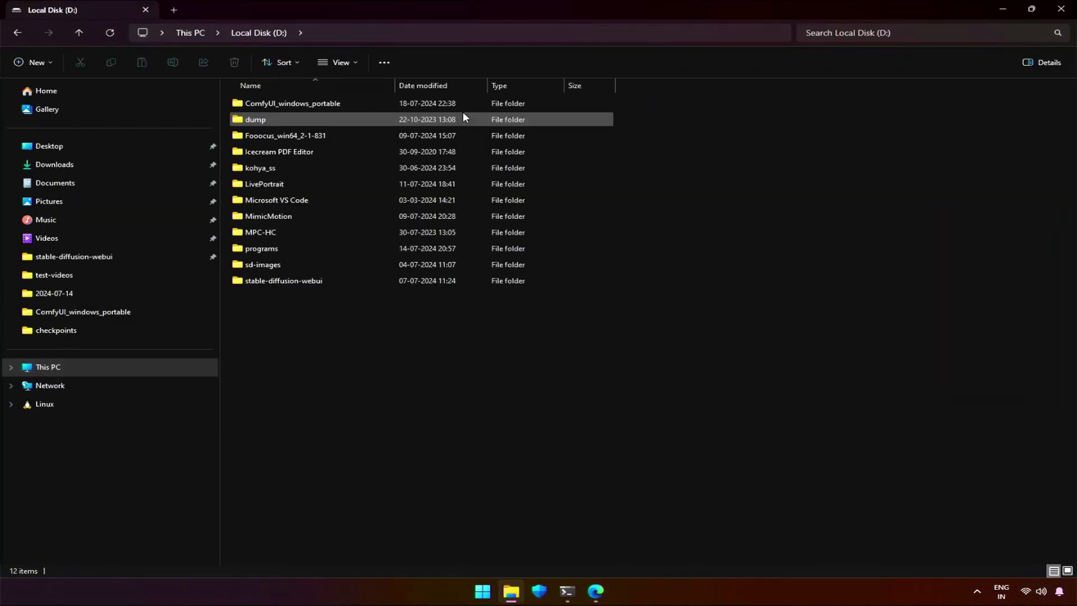
double_click(283, 104)
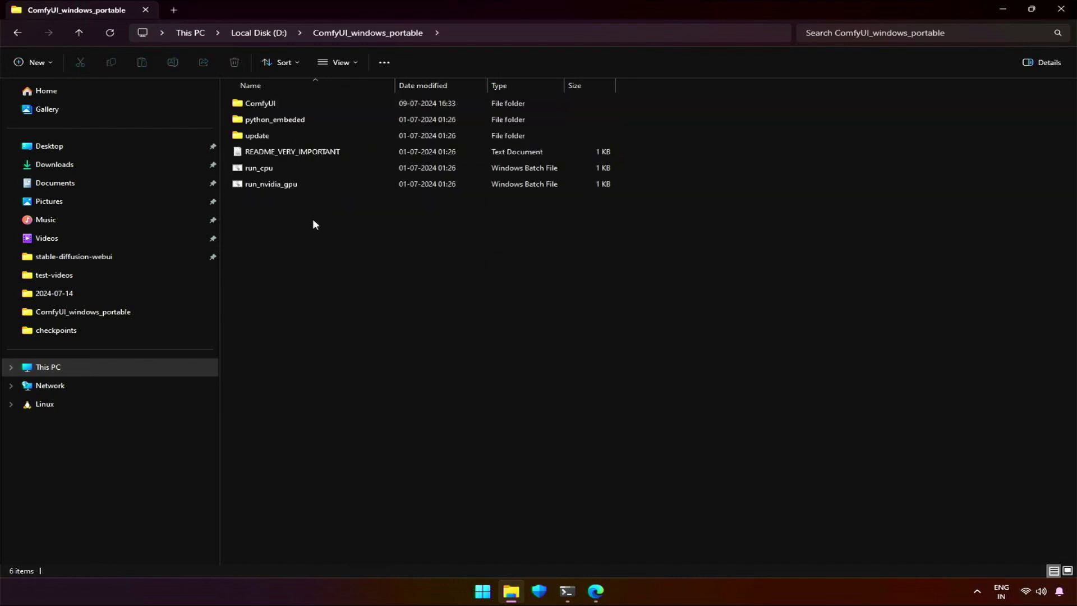
right_click(307, 172)
click(348, 186)
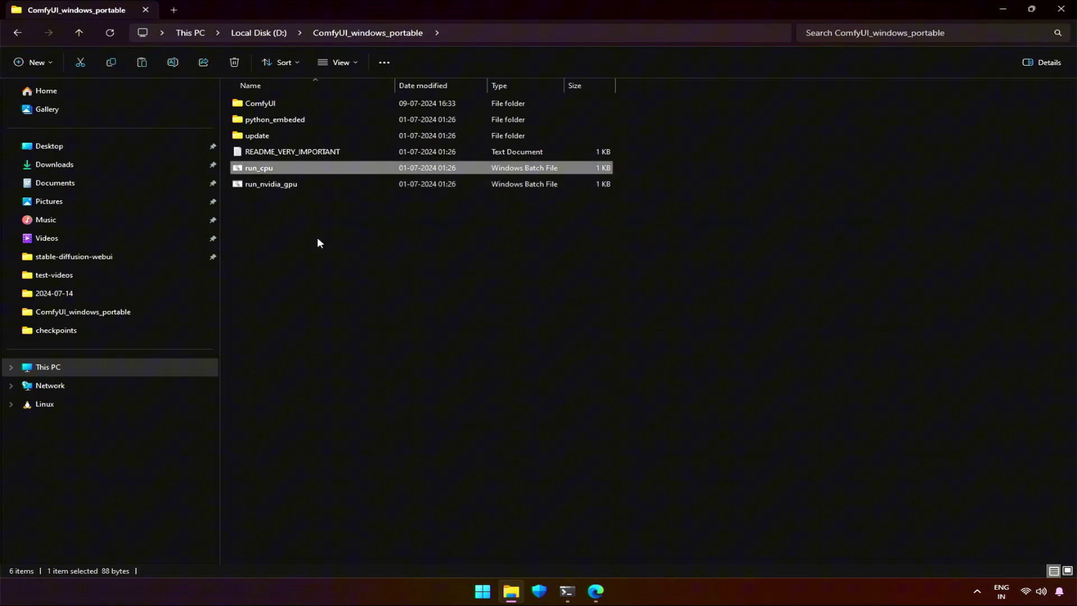
click(318, 237)
right_click(317, 237)
click(332, 252)
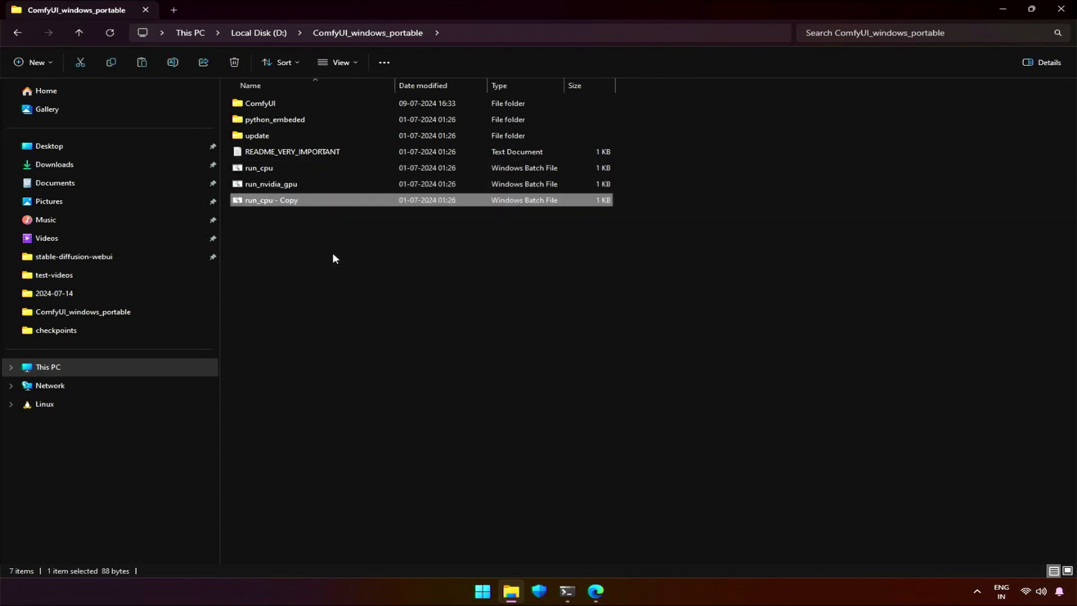
- Copy the script name install-manager-for-portable-version, without .bat, from the README
click(290, 202)
click(596, 591)
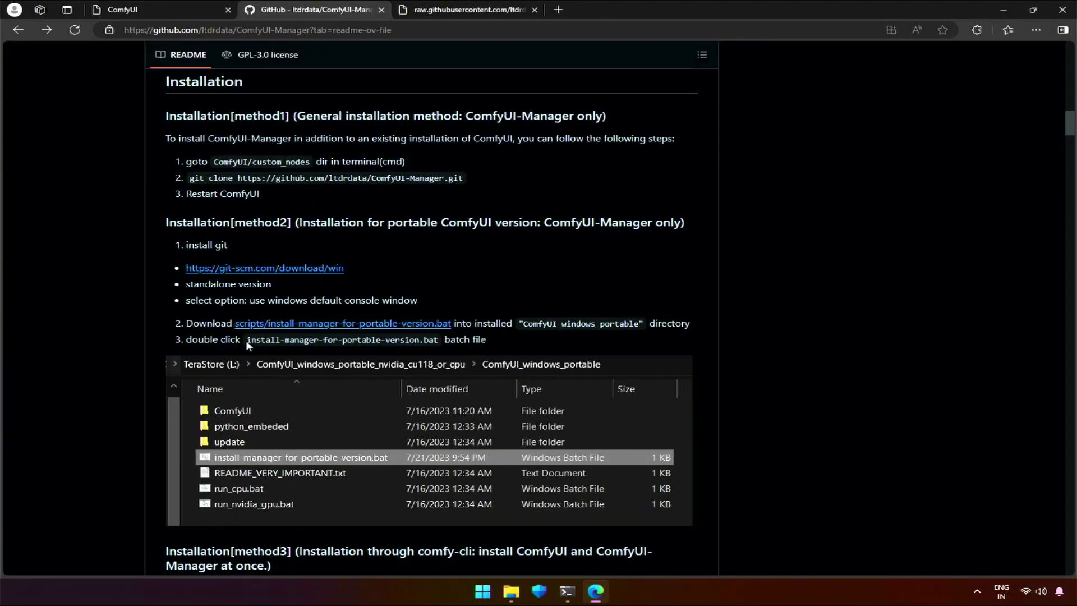
drag(248, 344, 419, 343)
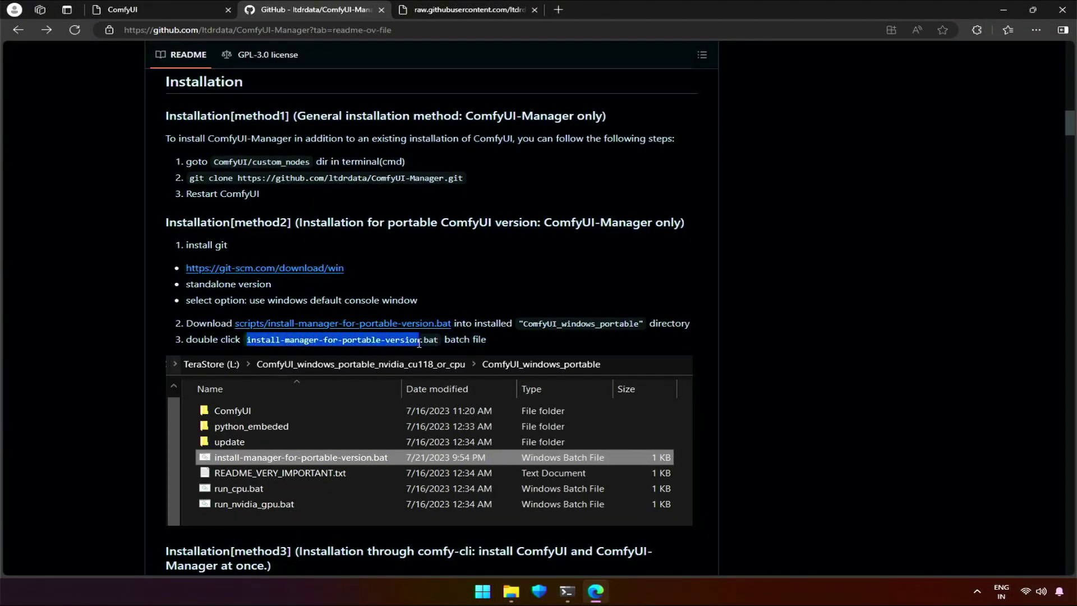
right_click(400, 342)
click(416, 350)
- Rename 'run_cpu - Copy' to install-manager-for-portable-version by pasting the copied name
click(517, 591)
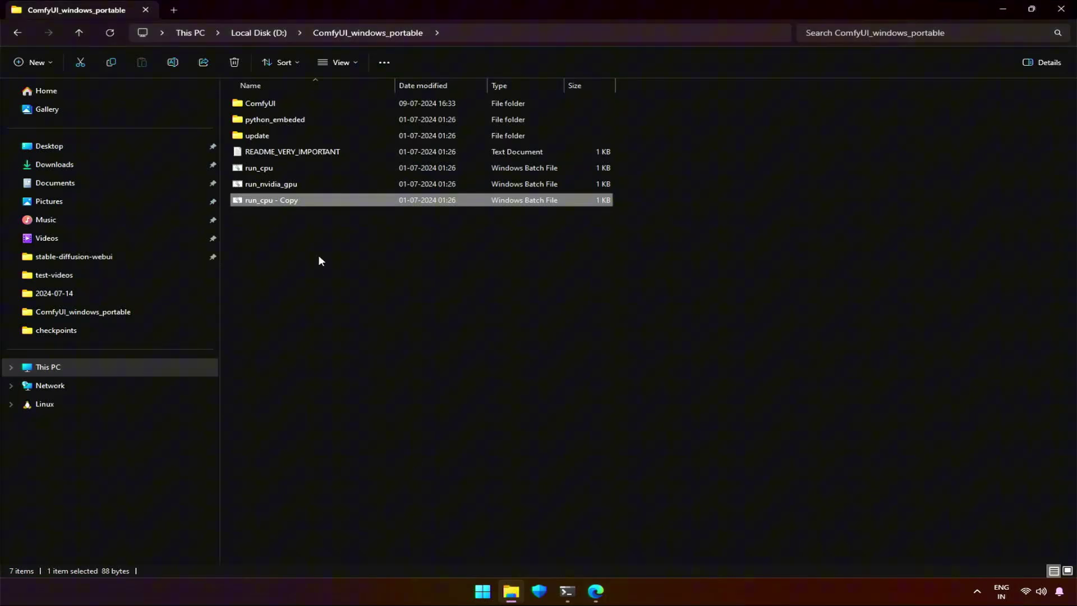
right_click(290, 204)
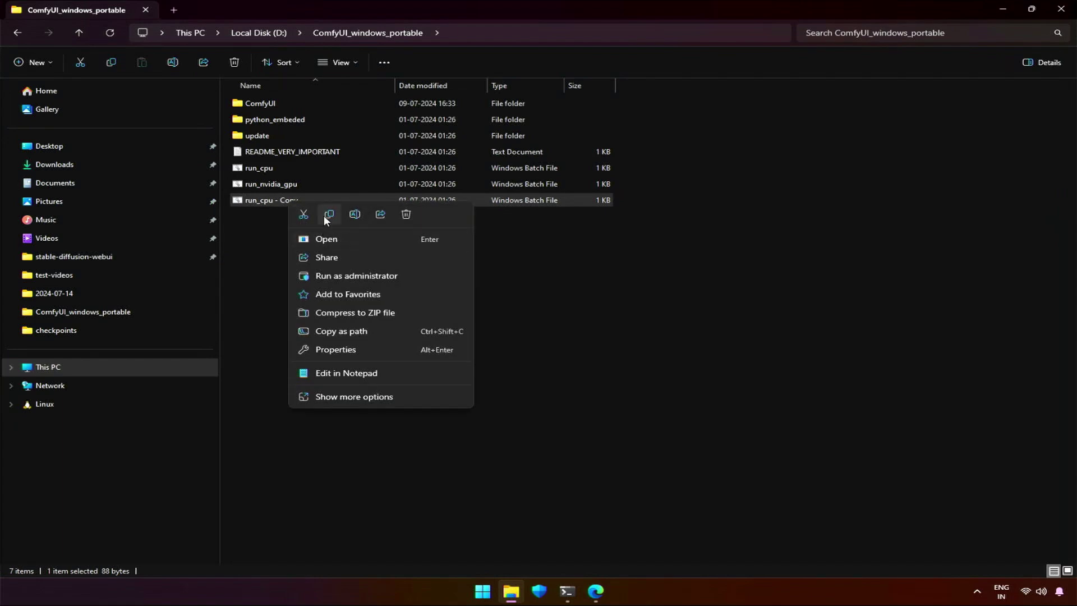
click(355, 215)
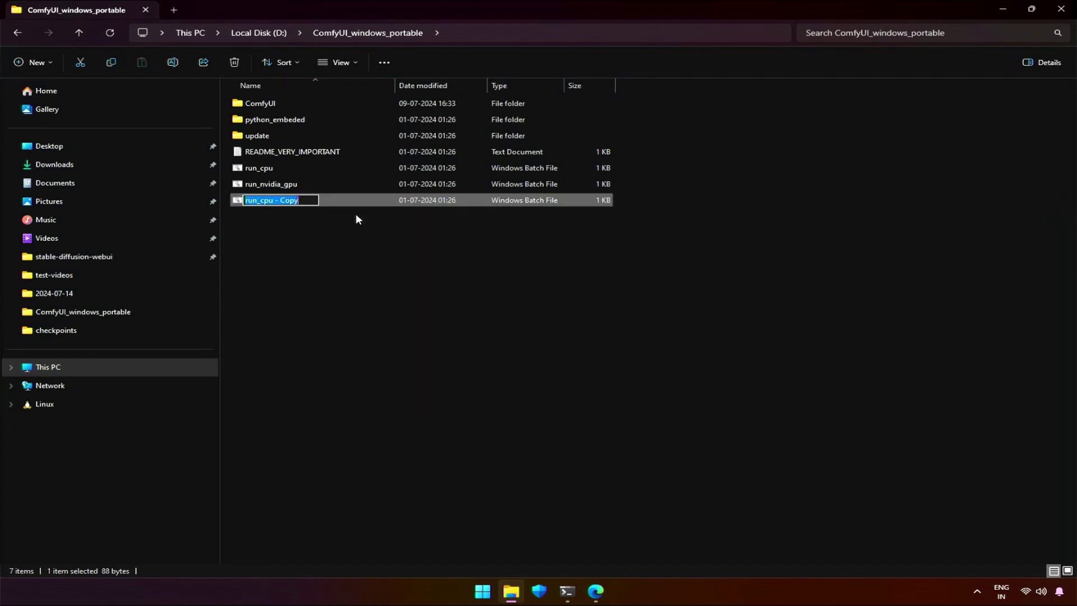
right_click(285, 203)
click(316, 254)
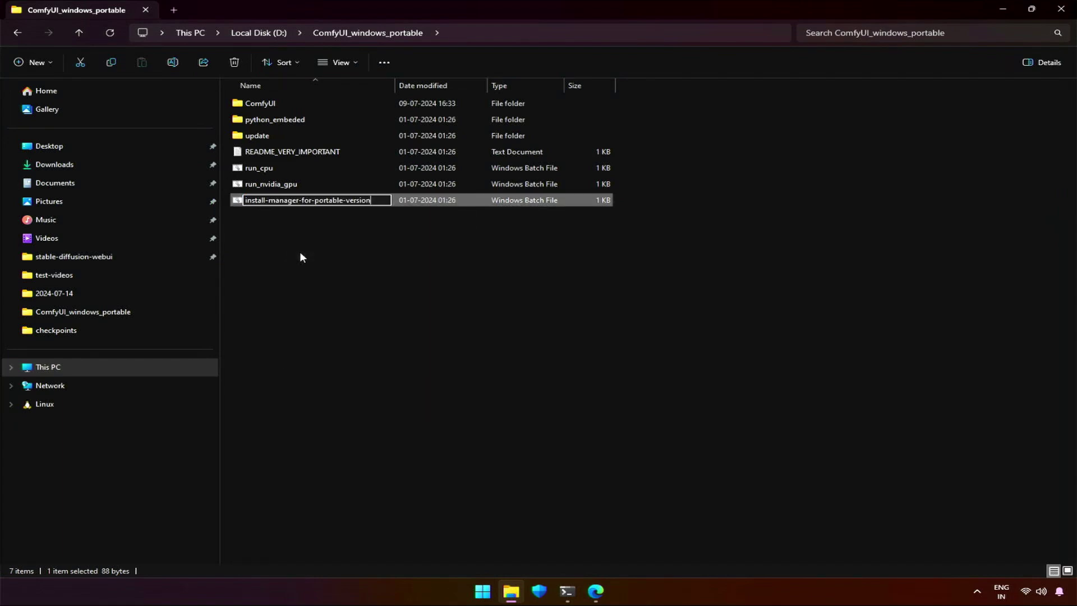
click(349, 252)
click(324, 200)
right_click(325, 201)
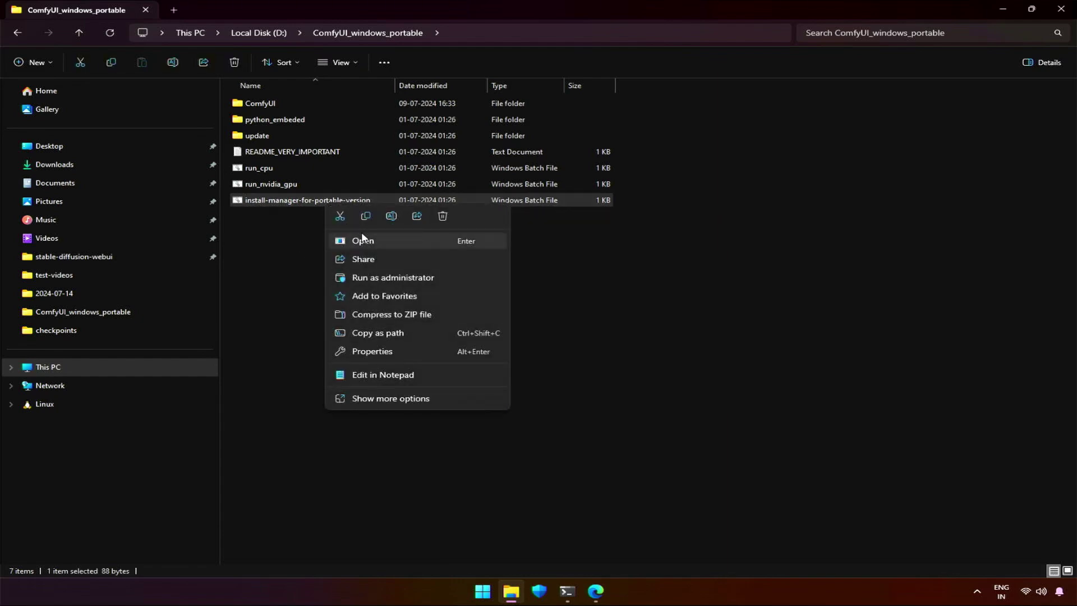
- Open the install-manager batch file in Notepad and delete its old launch commands
click(400, 374)
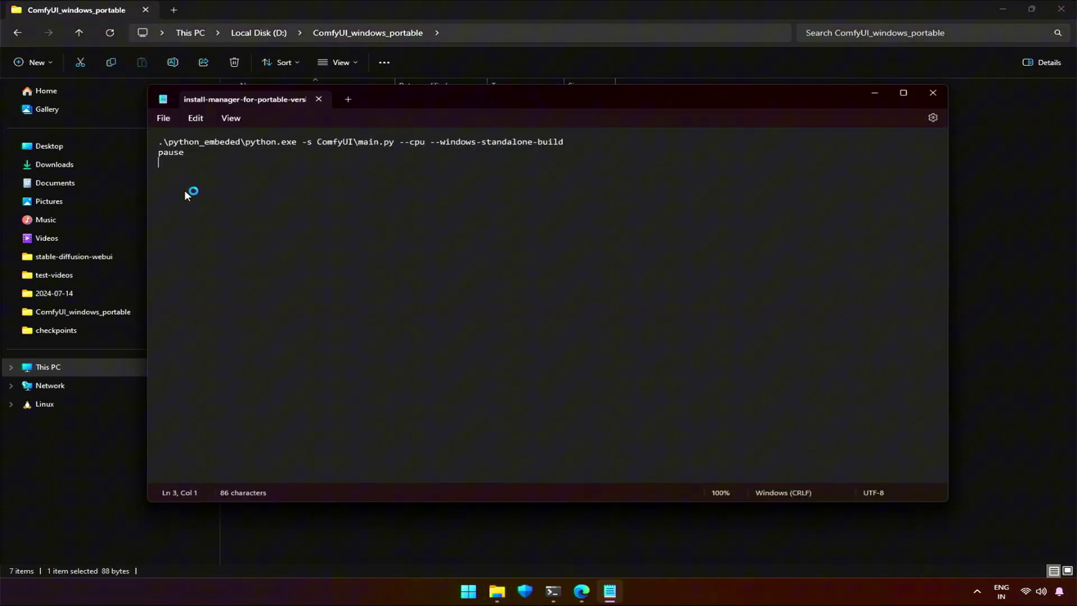
key(ctrl+a)
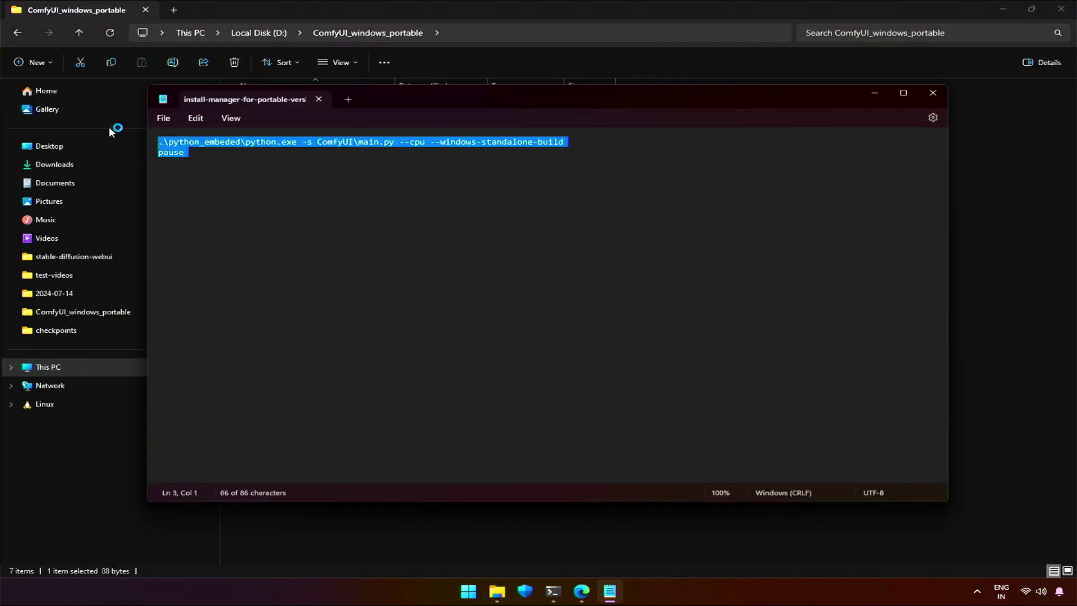
key(Delete)
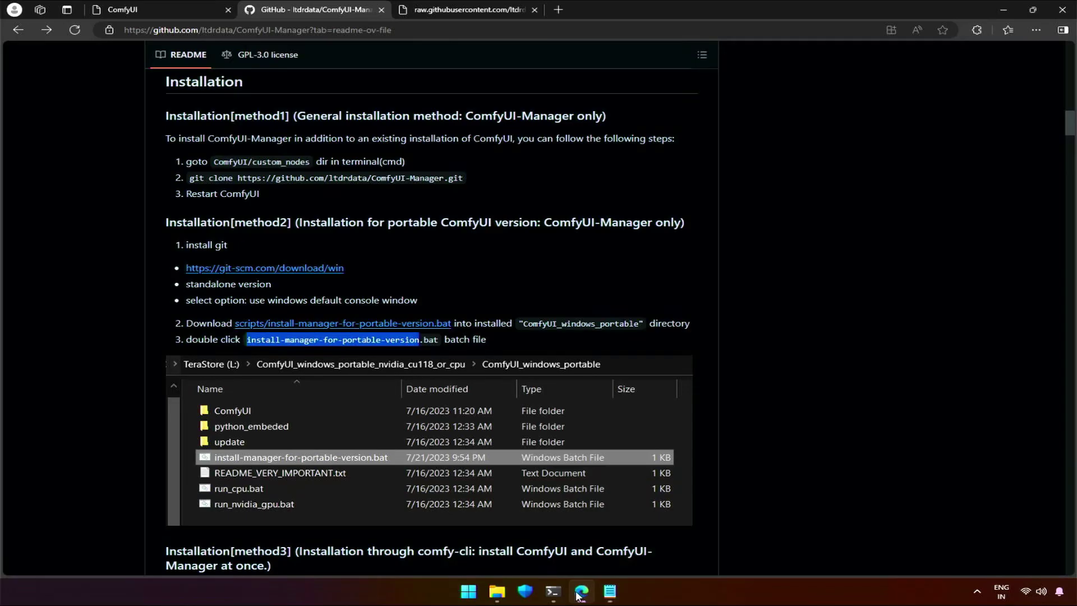
- Copy the gitpython install and ComfyUI-Manager clone lines from the raw GitHub script
click(582, 590)
click(445, 11)
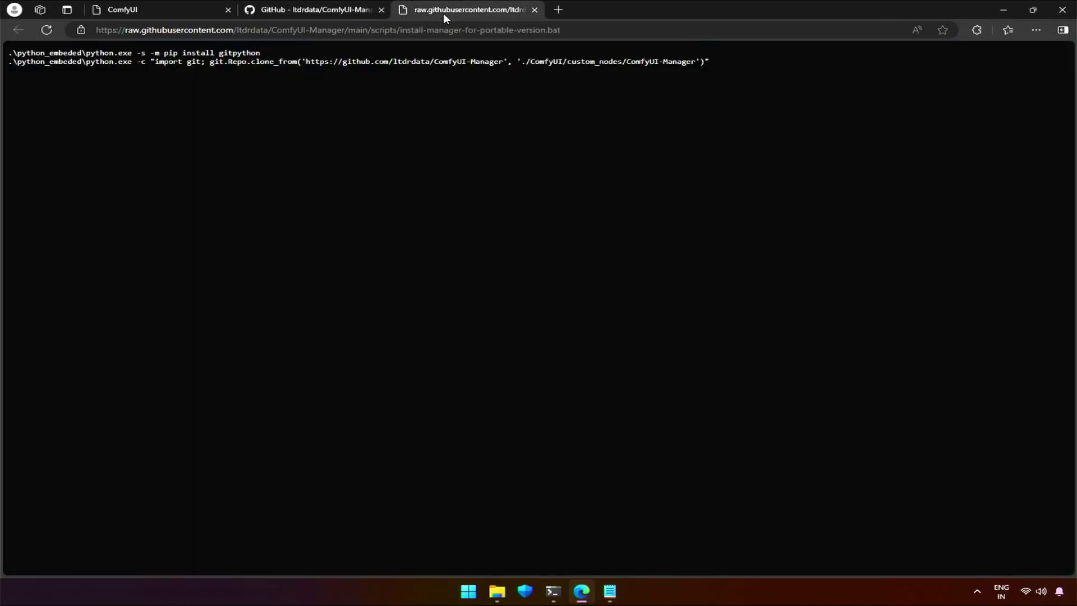
drag(707, 75, 8, 53)
right_click(32, 57)
click(51, 68)
- Paste the two install commands into the batch file and save it
click(498, 590)
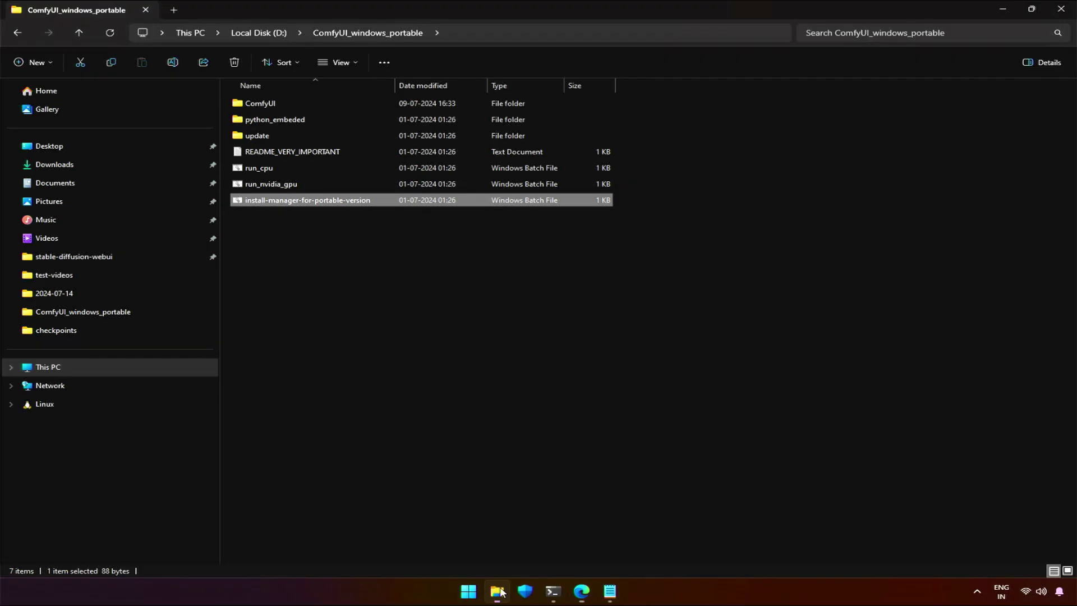
click(600, 590)
right_click(289, 279)
click(304, 353)
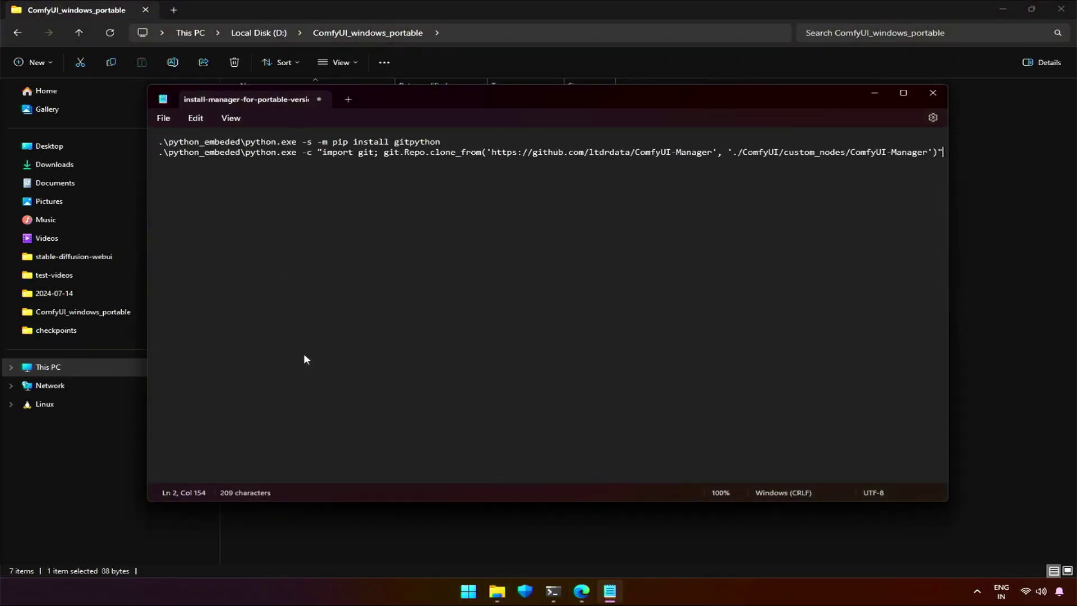
click(160, 117)
click(175, 196)
- Close Notepad and run install-manager-for-portable-version, choosing Run anyway past SmartScreen
click(318, 99)
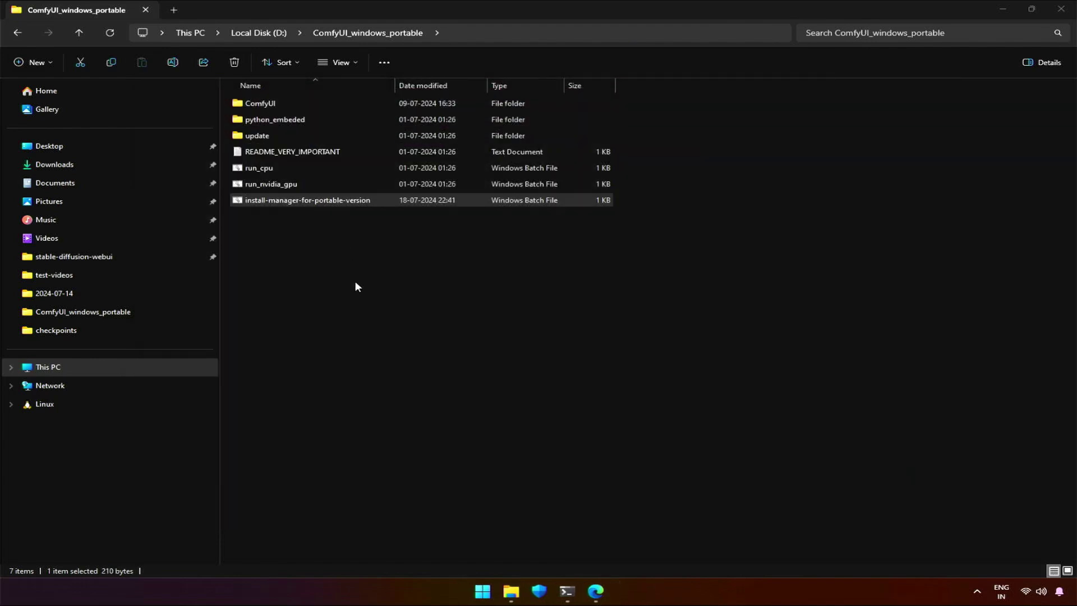
double_click(346, 202)
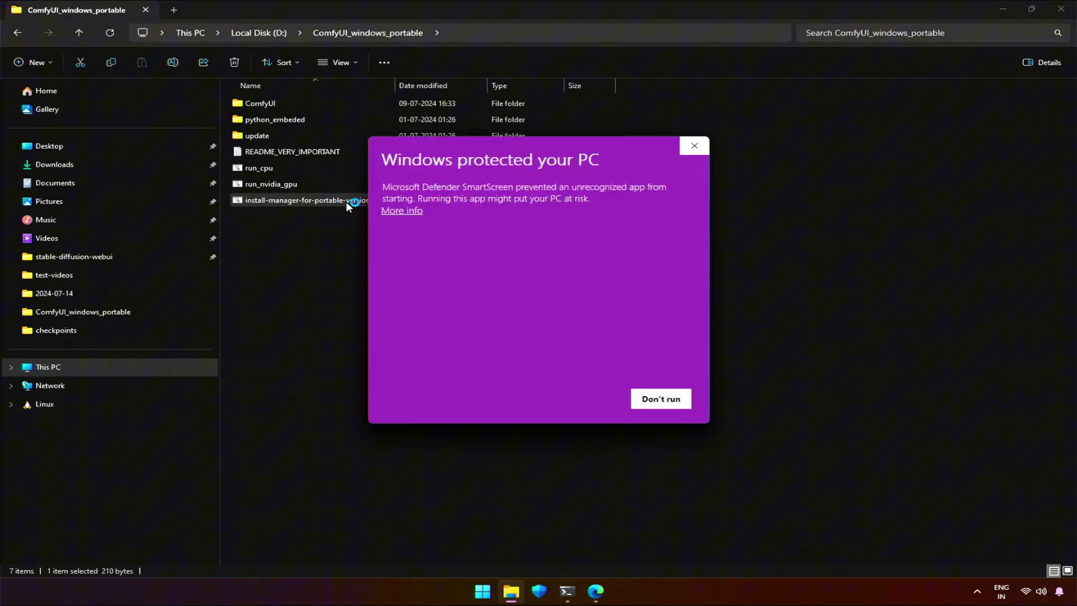
click(397, 212)
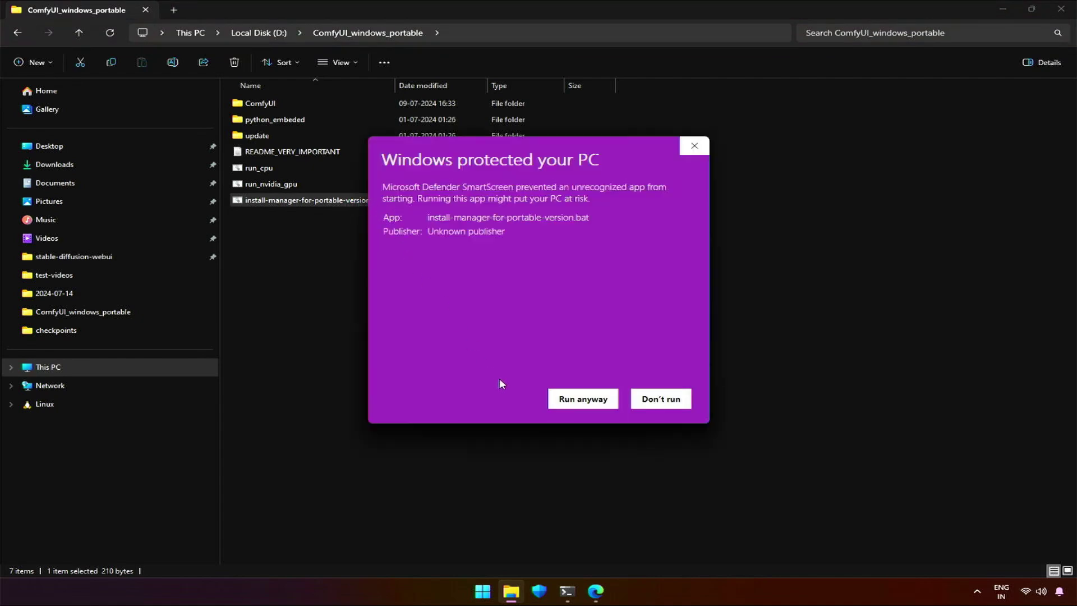
click(571, 399)
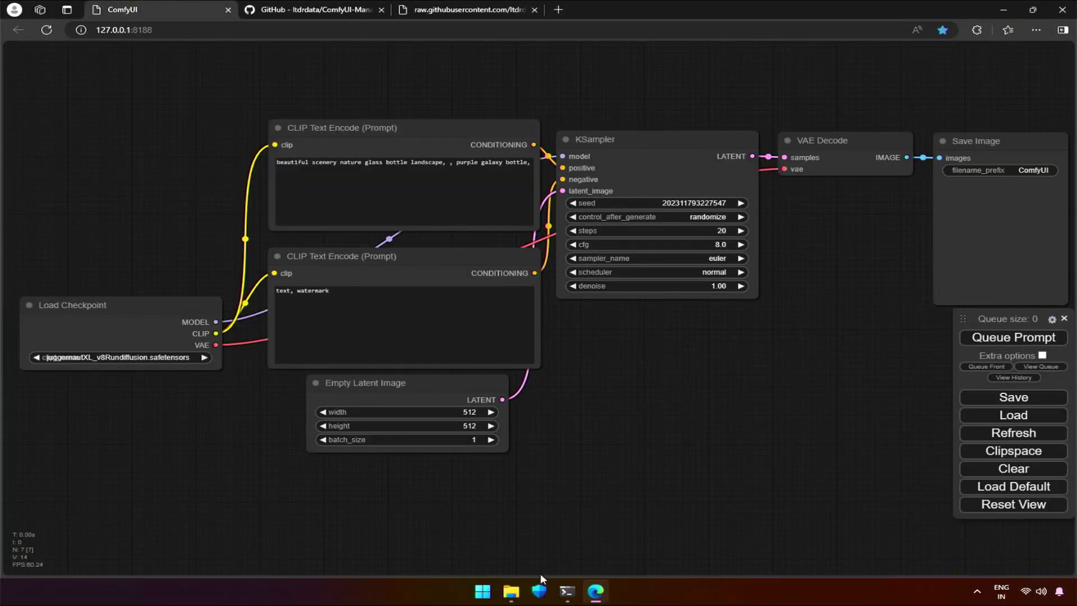
- Stop the running ComfyUI server with Ctrl+C and confirm ending the batch job with y
click(562, 597)
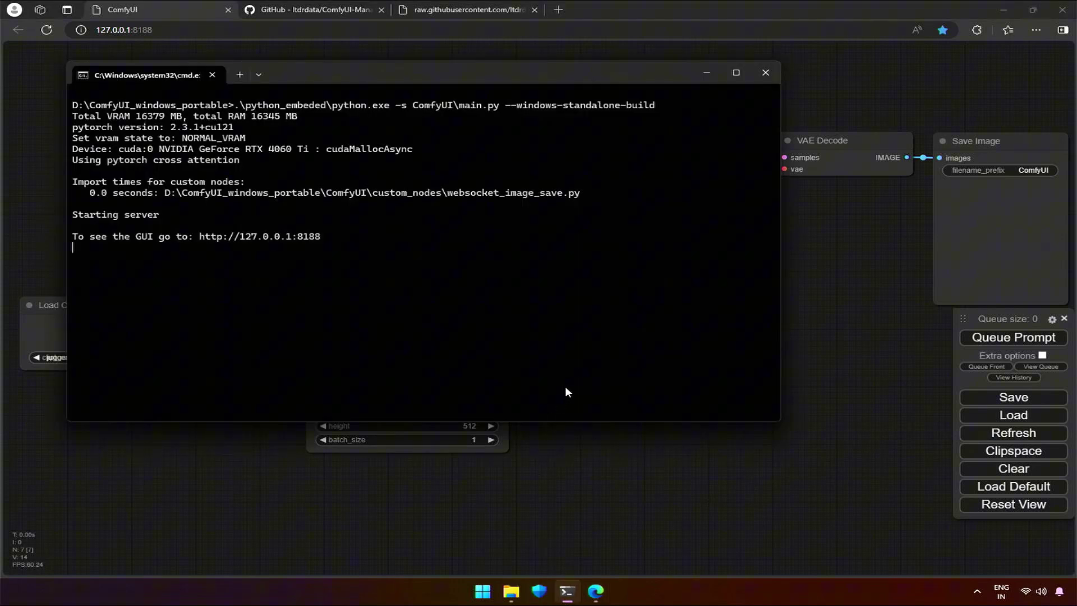
key(ctrl+c)
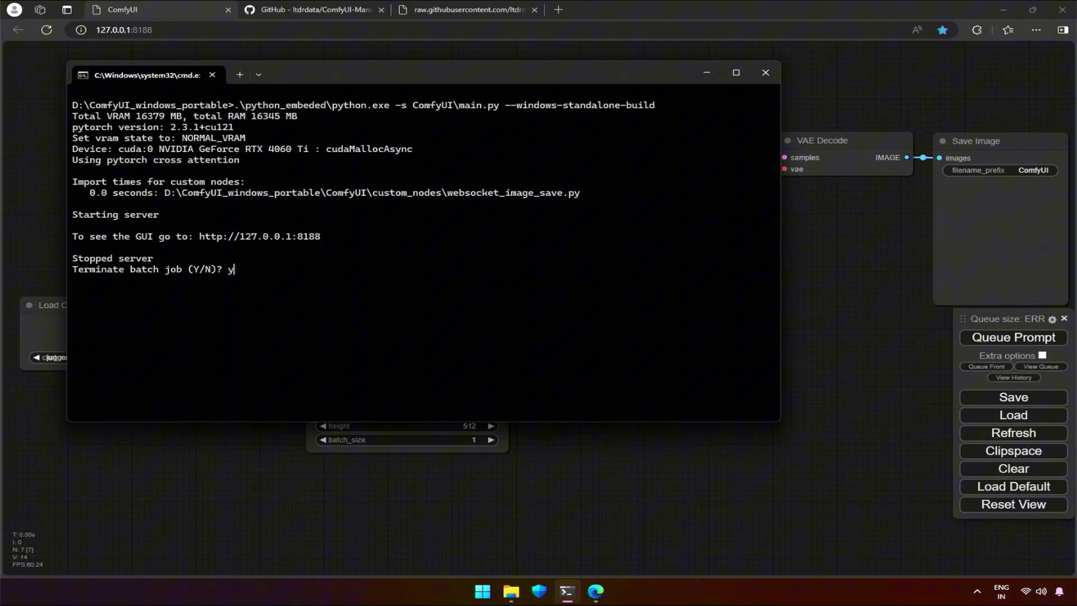
text(y)
key(Return)
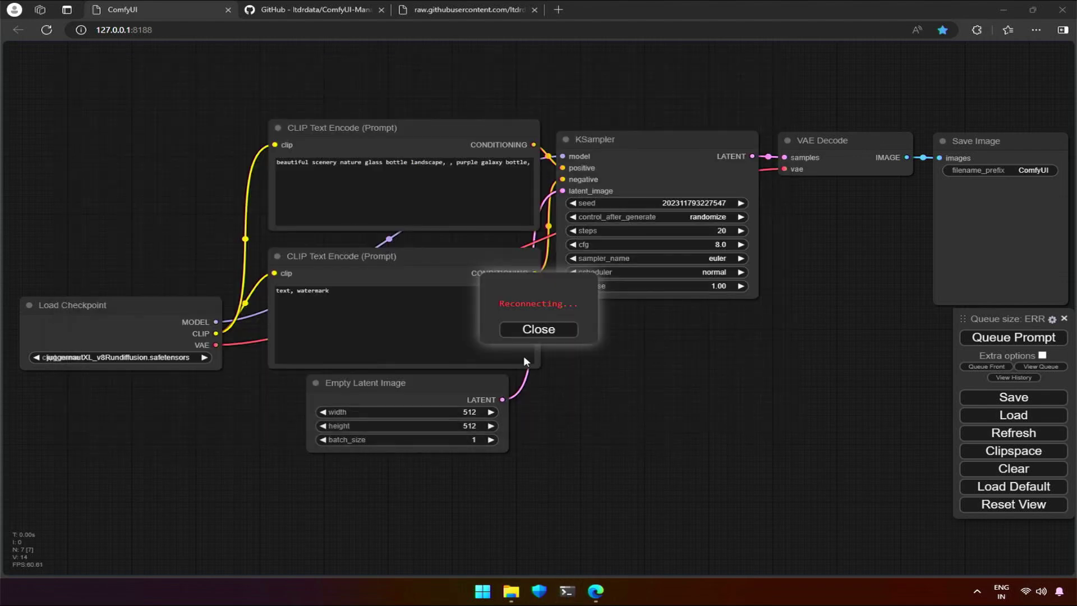
- Relaunch ComfyUI with run_nvidia_gpu.bat and approve the permission prompt
click(48, 32)
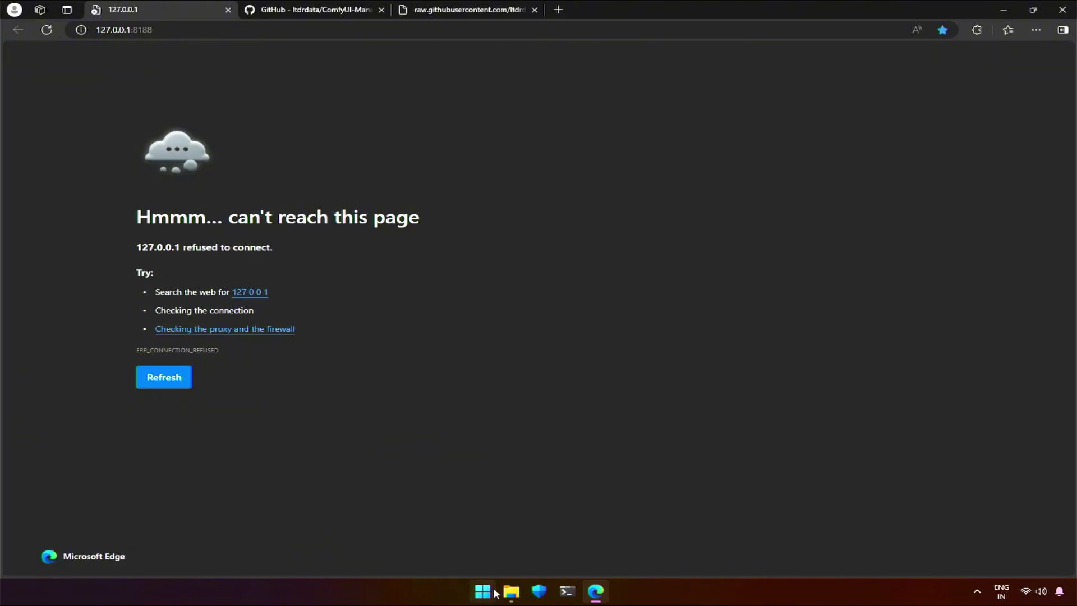
click(508, 592)
click(454, 493)
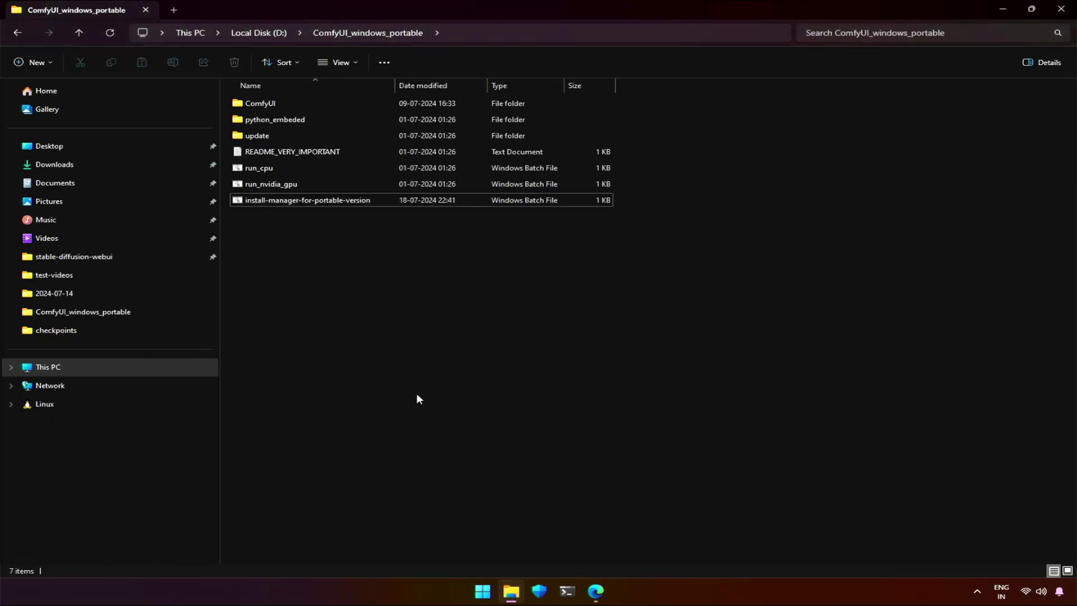
double_click(342, 189)
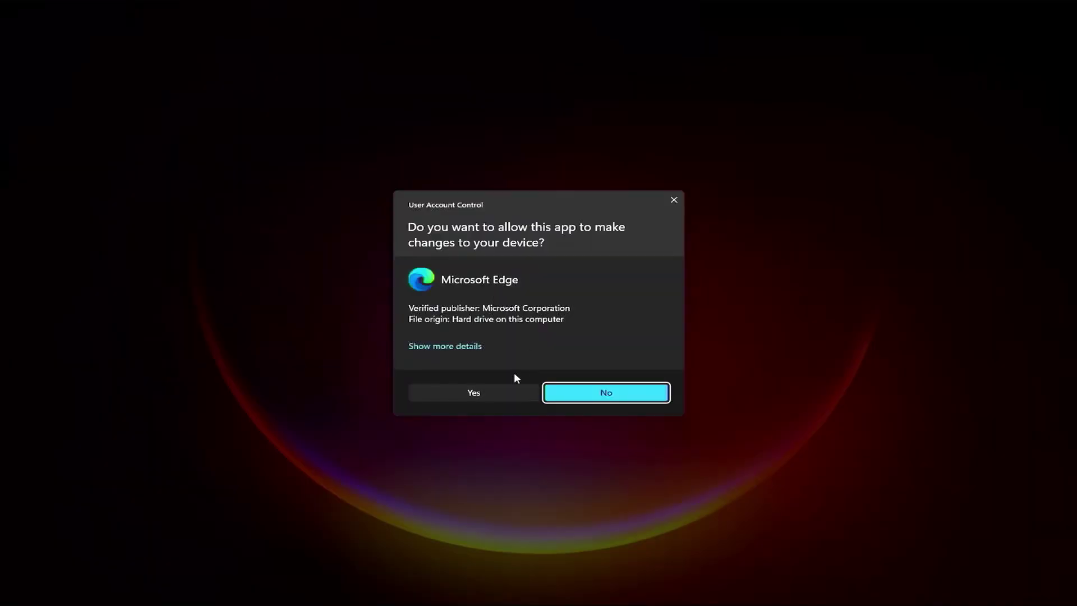
click(496, 392)
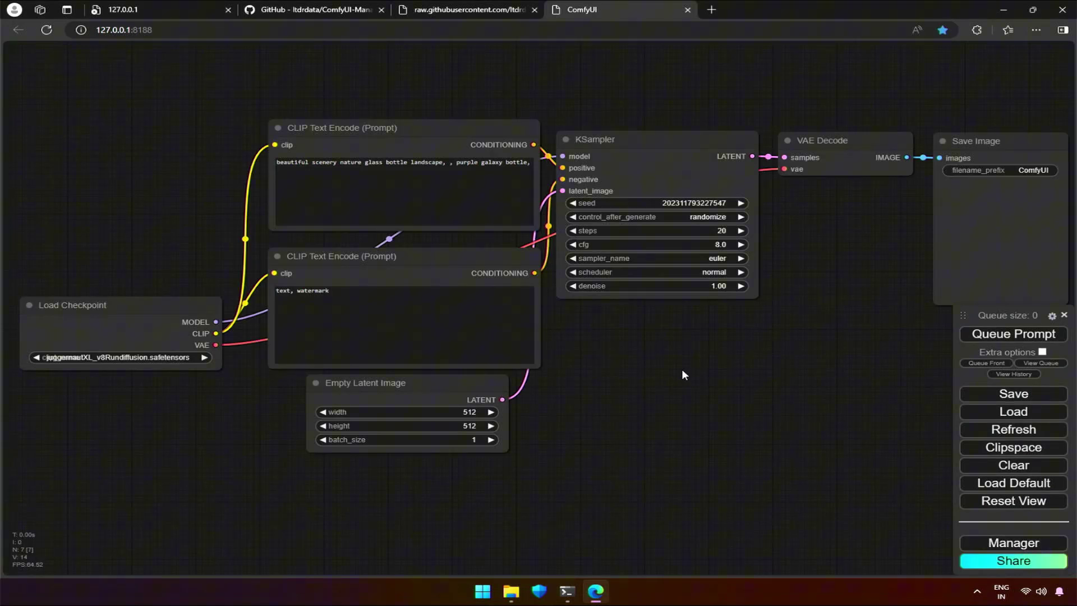
- Close the stale 127.0.0.1 tab and open the ComfyUI Manager window
middle_click(149, 6)
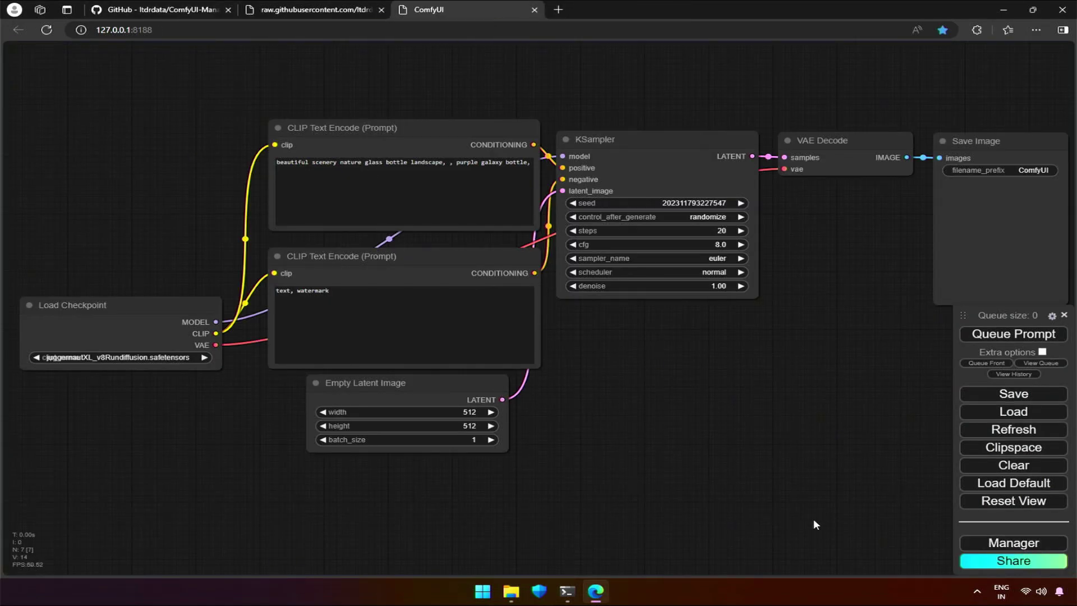
click(1000, 546)
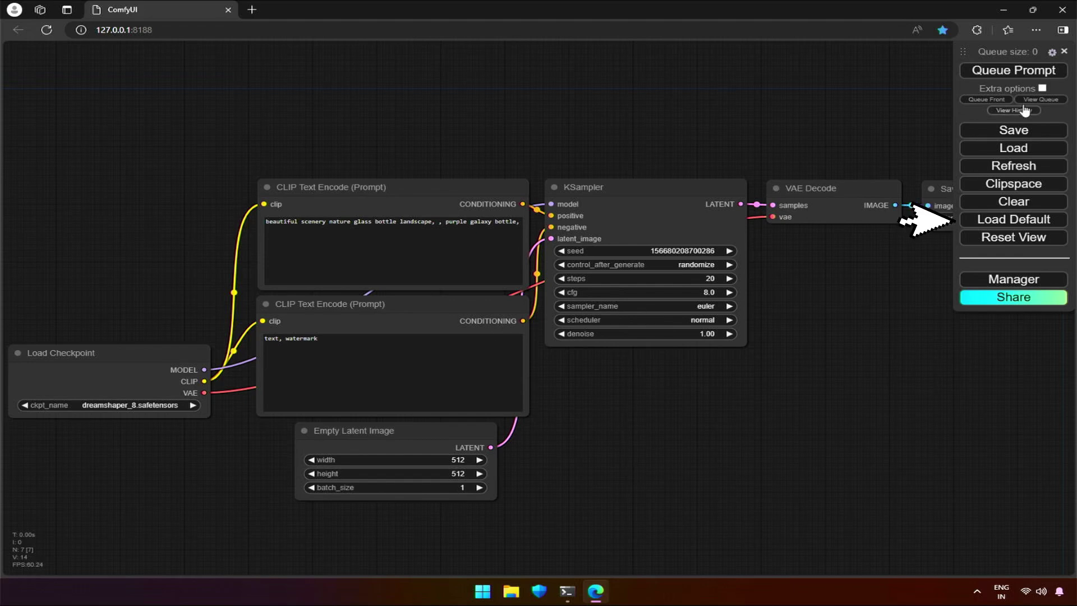
- Hide the side menu, frame Load Checkpoint, and glance at its checkpoint list unchanged
click(1063, 51)
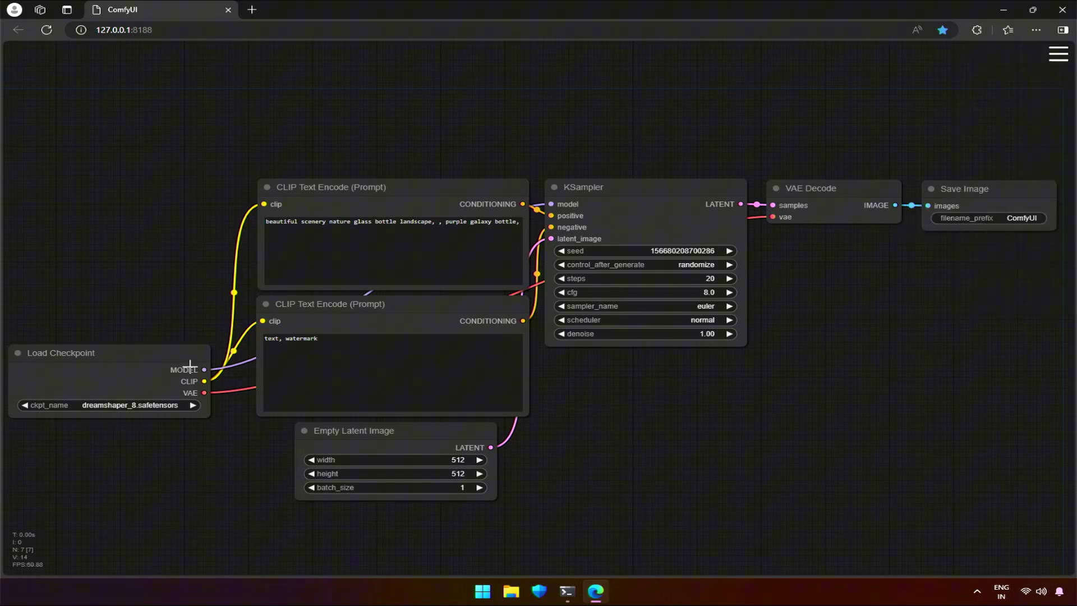
scroll(186, 446, up, 4)
drag(194, 436, 274, 421)
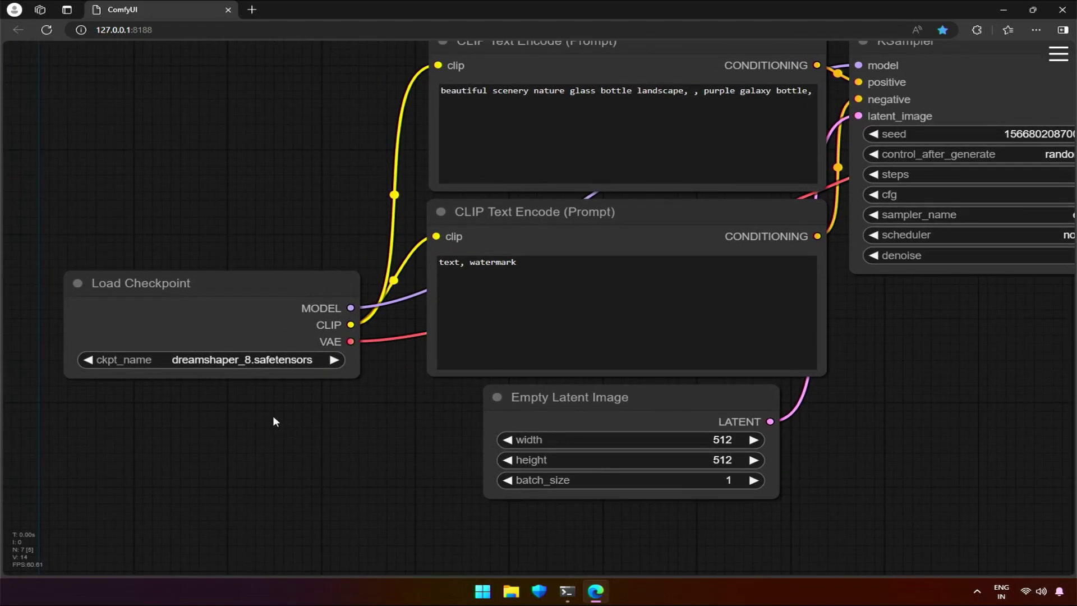
scroll(272, 415, down, 3)
click(288, 374)
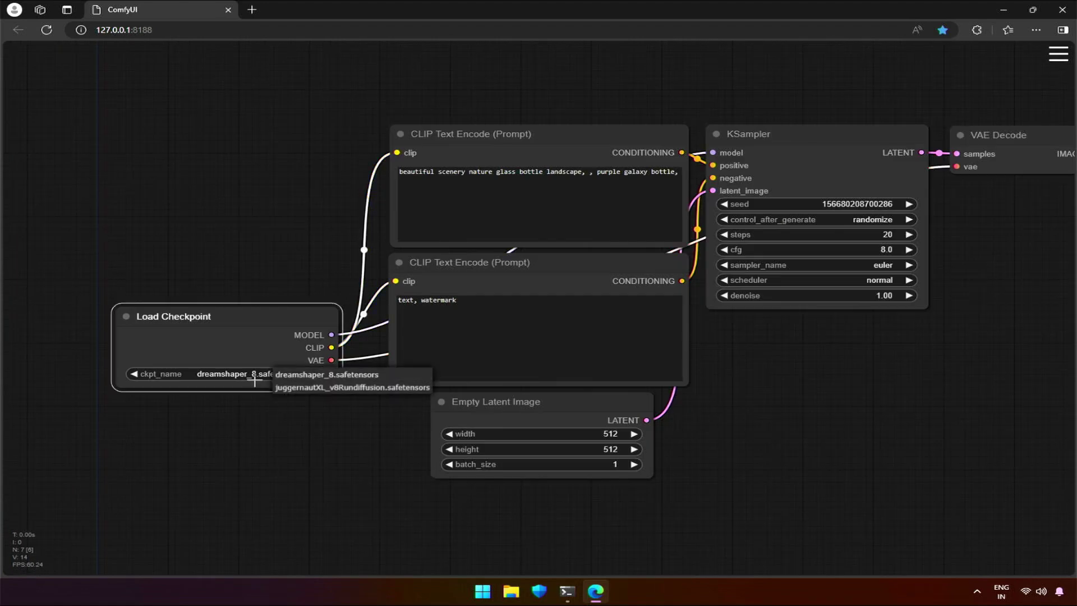
click(259, 419)
- Reopen the side menu and list Load Checkpoint's choices, including juggernautXL_v8Rundiffusion and dreamshaper_8
scroll(259, 419, down, 2)
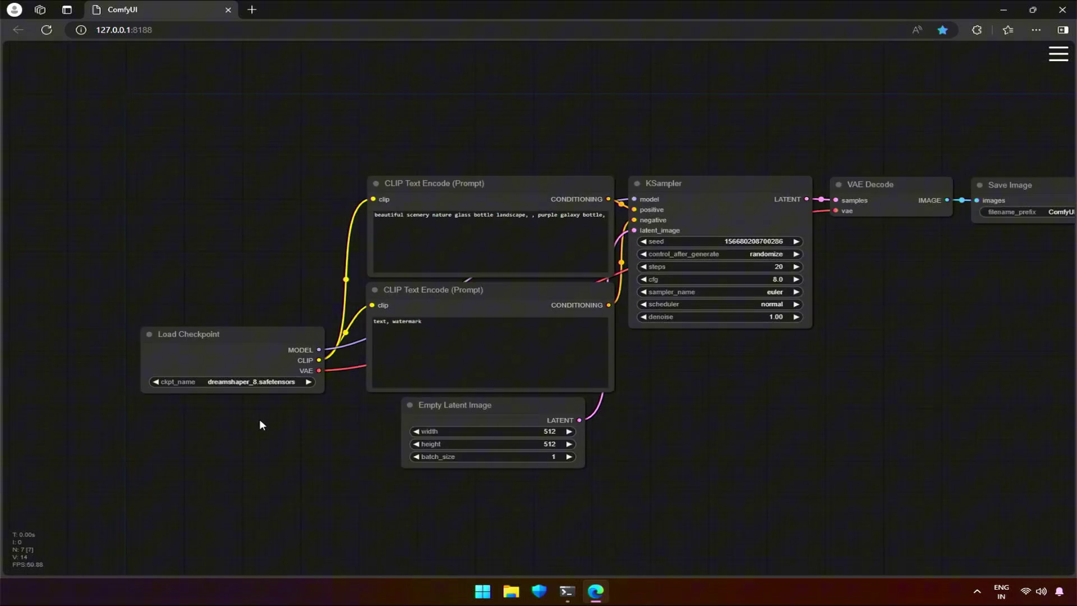
drag(657, 422, 618, 421)
click(1057, 54)
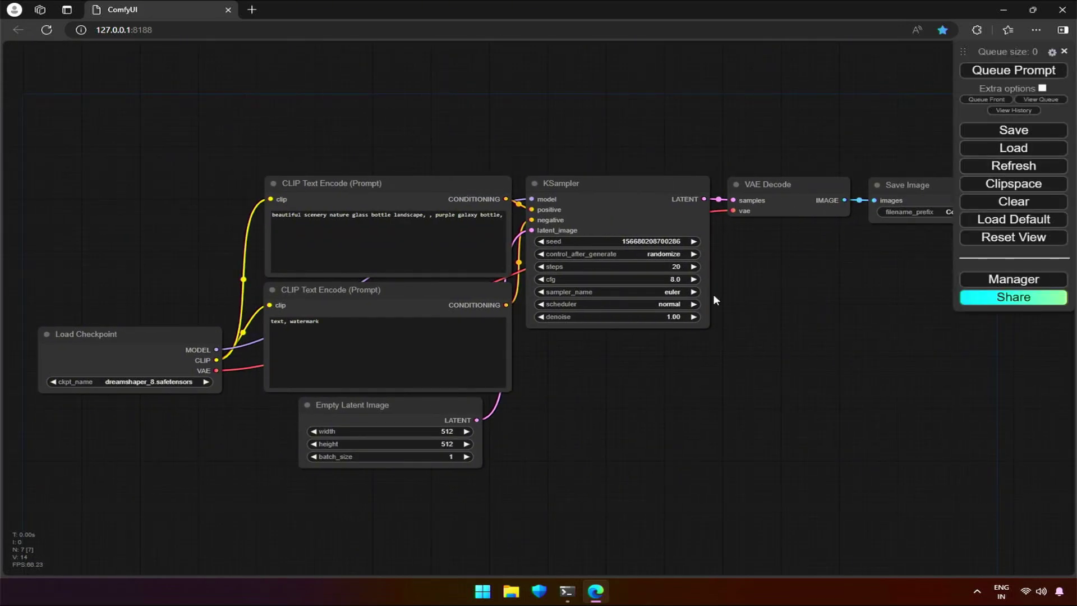
click(157, 385)
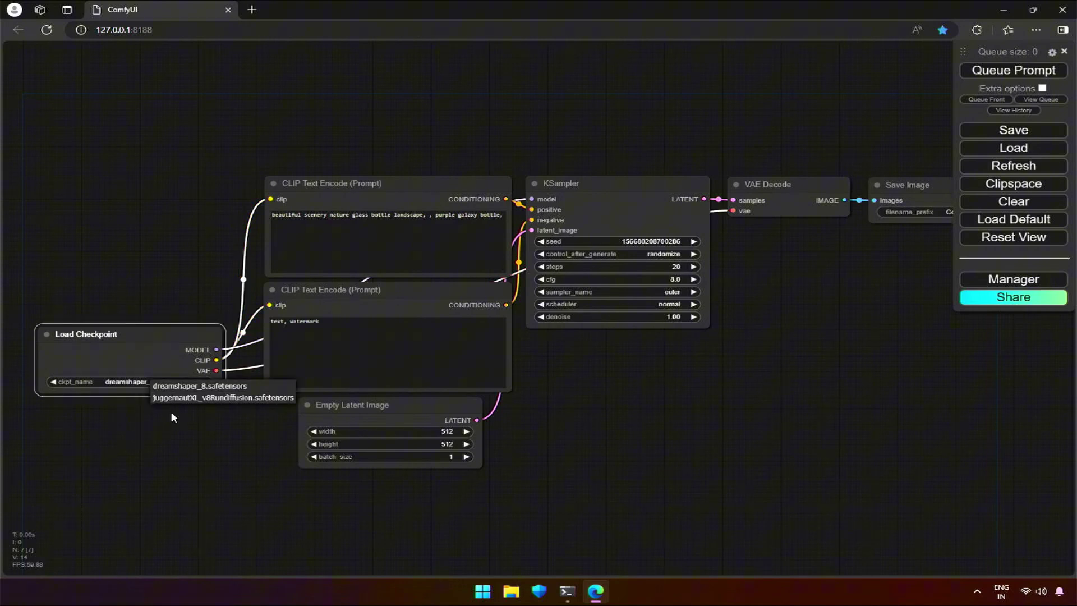
- Dismiss the checkpoint list, hide the side menu, and make Load Checkpoint narrower
click(160, 428)
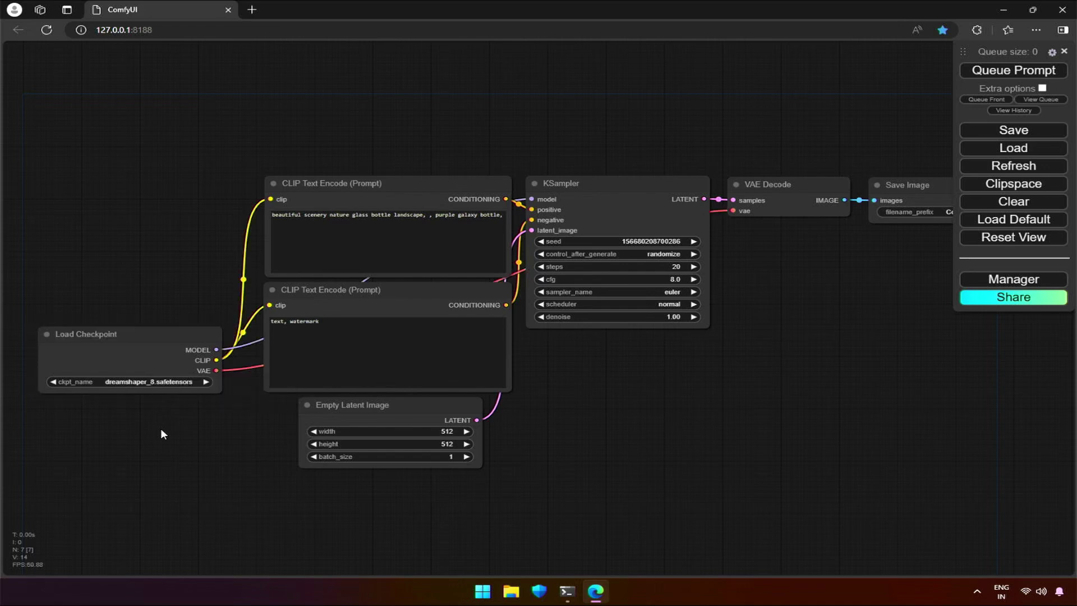
click(1064, 51)
drag(592, 411, 600, 404)
scroll(234, 396, up, 4)
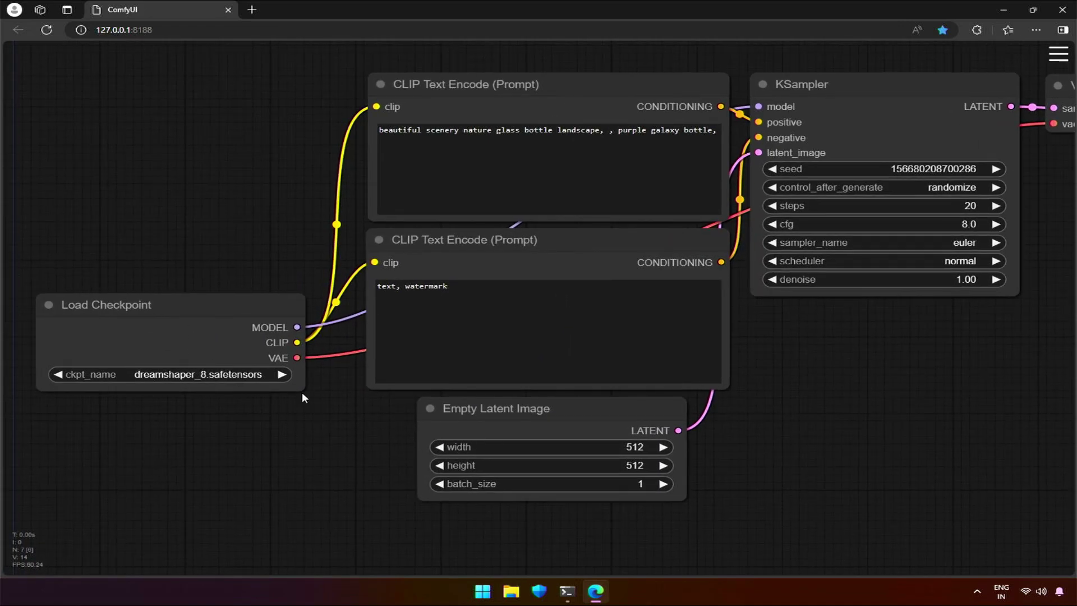
drag(302, 392, 326, 420)
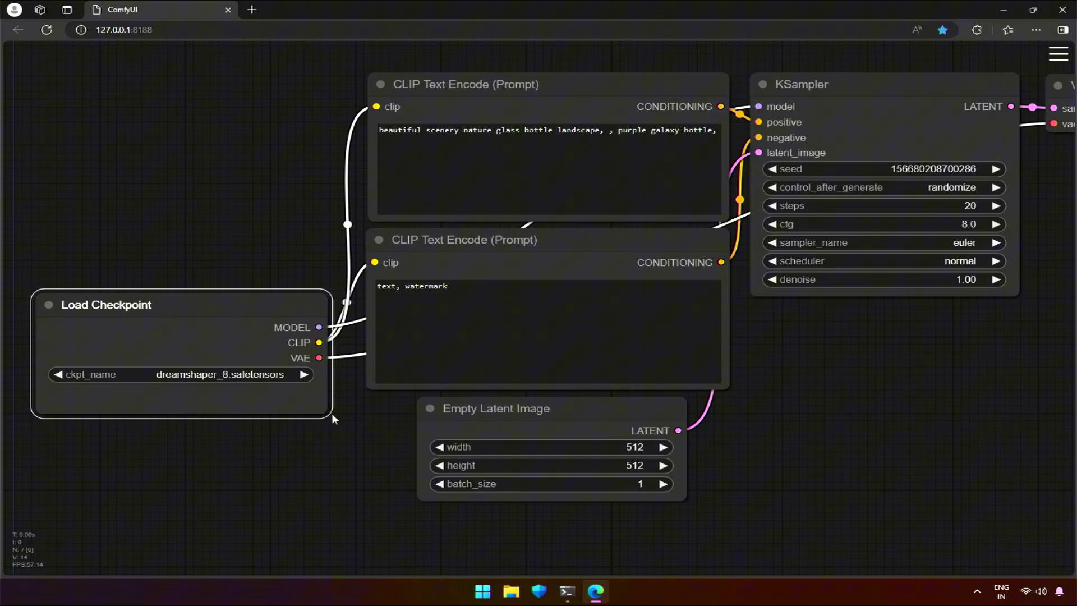
scroll(333, 416, down, 2)
- Move Empty Latent Image up-left, the negative prompt node to the bottom, and KSampler lower
drag(806, 422, 714, 401)
scroll(714, 397, down, 1)
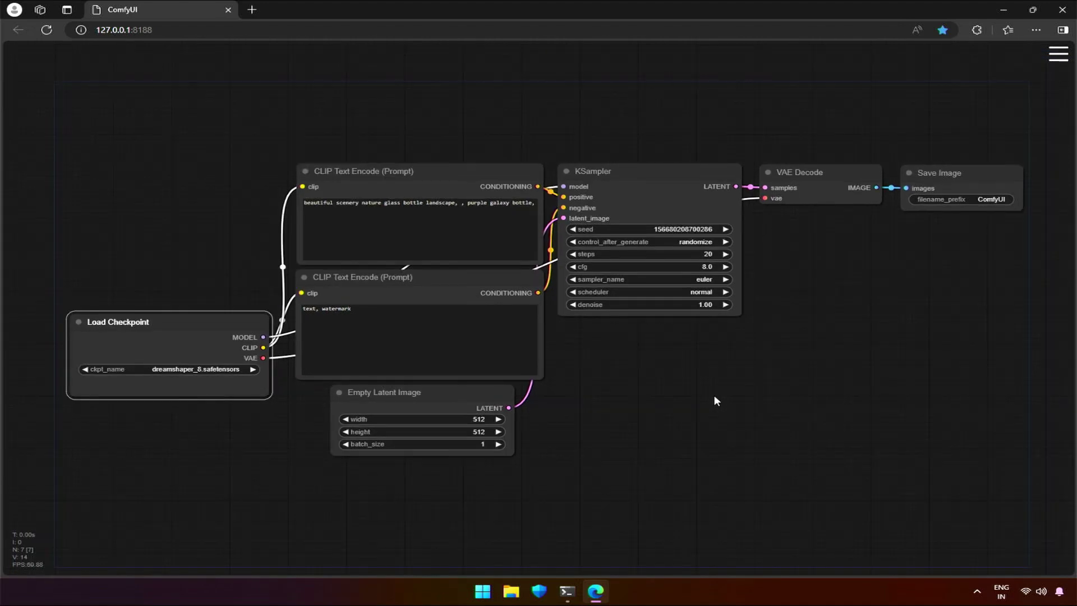
click(436, 397)
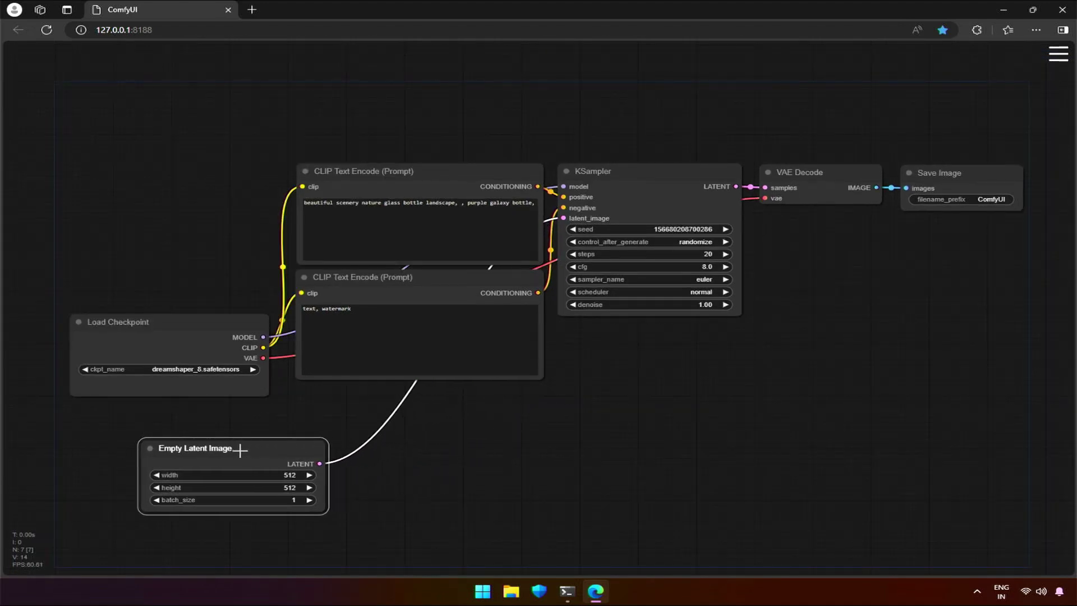
drag(225, 446, 174, 424)
drag(430, 295, 438, 500)
drag(608, 175, 621, 273)
- Place VAE Decode and Save Image side by side beneath KSampler and recenter the graph
click(824, 177)
drag(825, 178, 790, 448)
drag(937, 178, 906, 449)
drag(874, 353, 820, 275)
drag(861, 243, 883, 258)
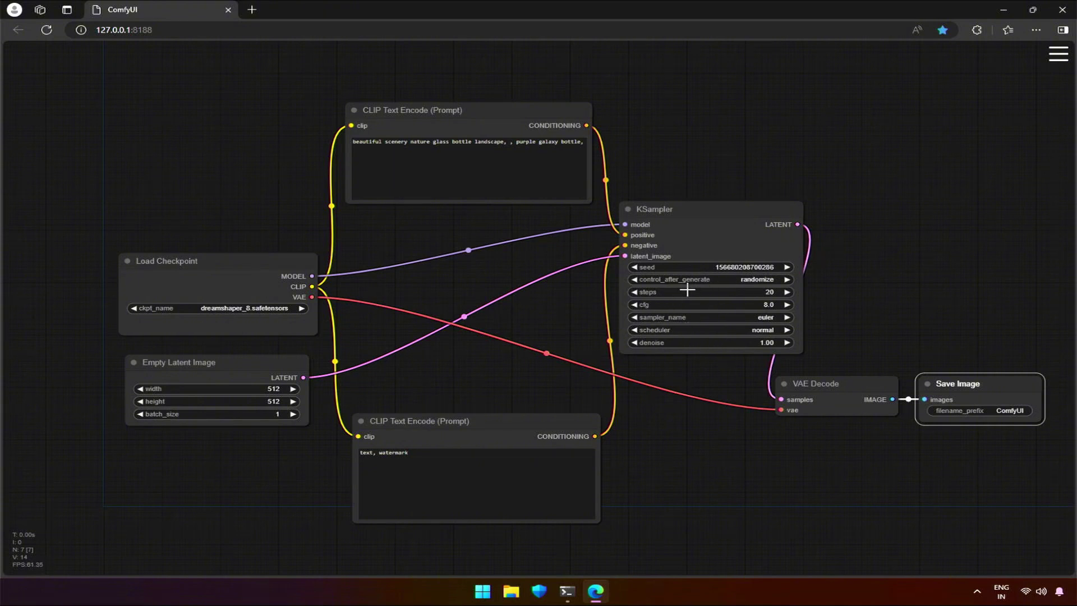
- Clear the KSampler seed and confirm it as 0
click(742, 268)
click(875, 269)
text(5645645)
key(BackSpace)
key(BackSpace)
key(BackSpace)
key(BackSpace)
key(BackSpace)
key(BackSpace)
key(BackSpace)
key(BackSpace)
key(BackSpace)
key(BackSpace)
key(BackSpace)
key(BackSpace)
key(BackSpace)
key(BackSpace)
key(BackSpace)
key(BackSpace)
key(BackSpace)
key(BackSpace)
key(BackSpace)
key(BackSpace)
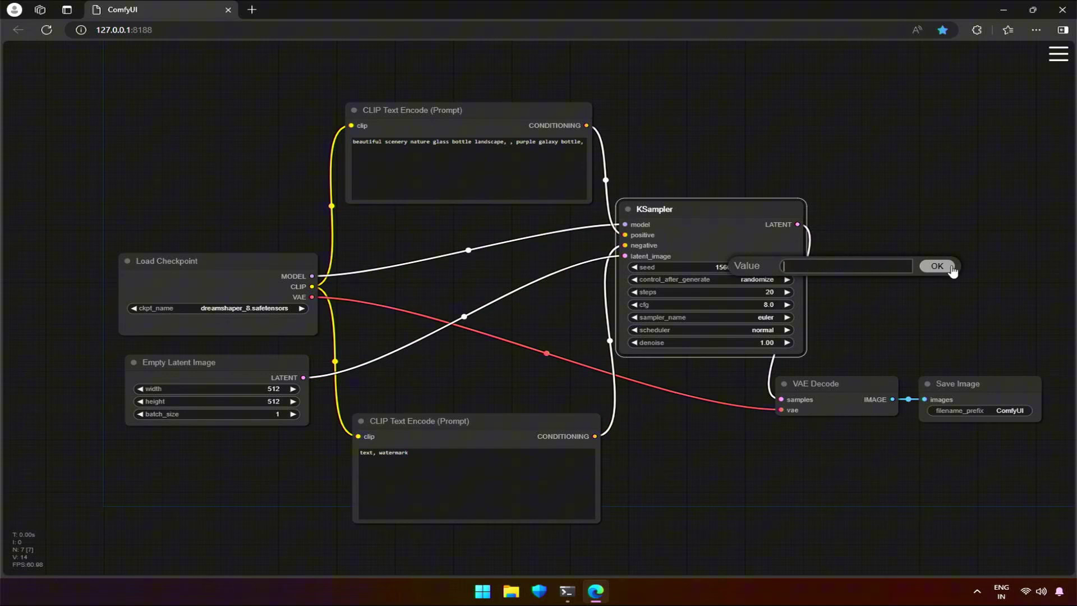
click(936, 266)
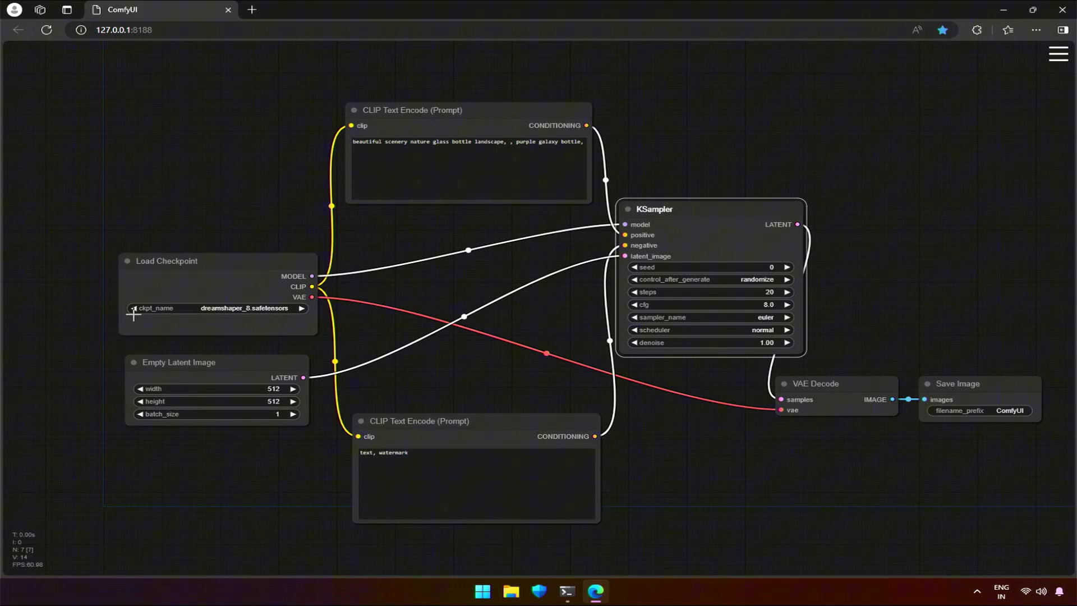
- Keep dreamshaper_8.safetensors as the checkpoint, width at 512 and batch_size at 1
click(274, 310)
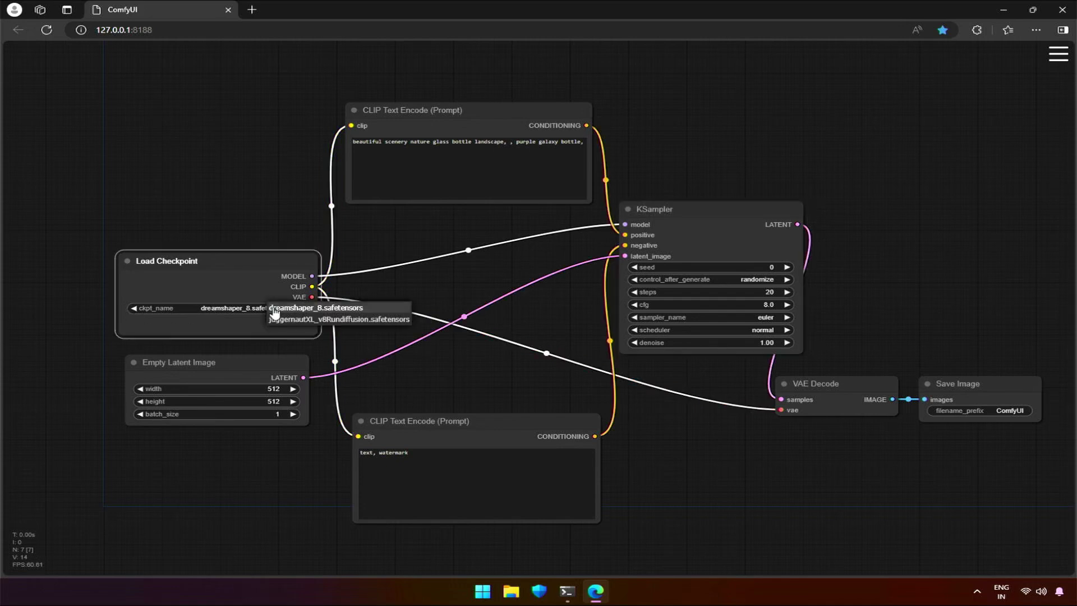
click(275, 308)
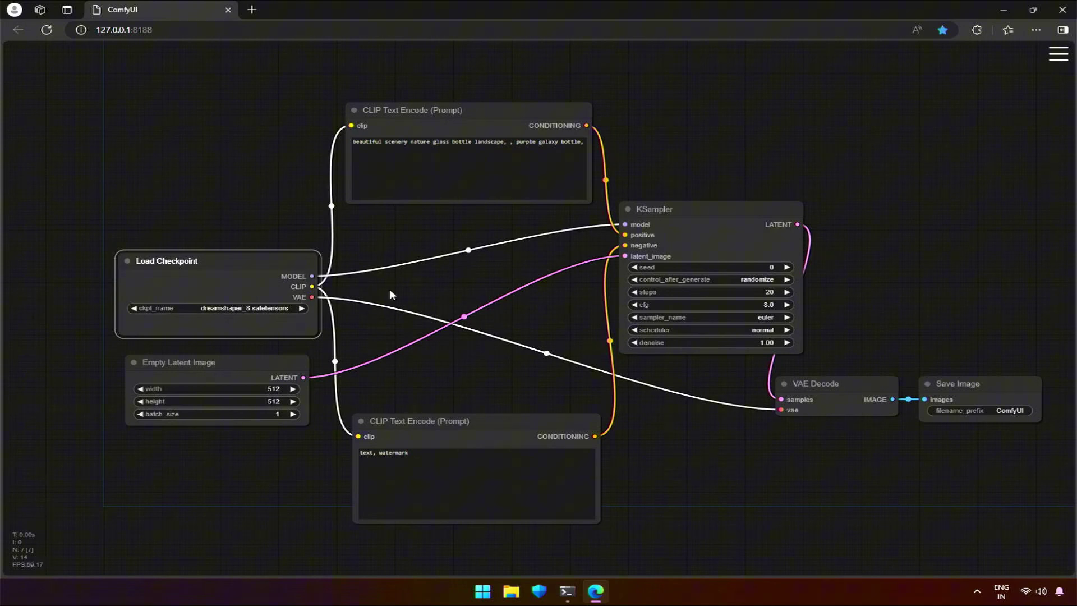
click(343, 319)
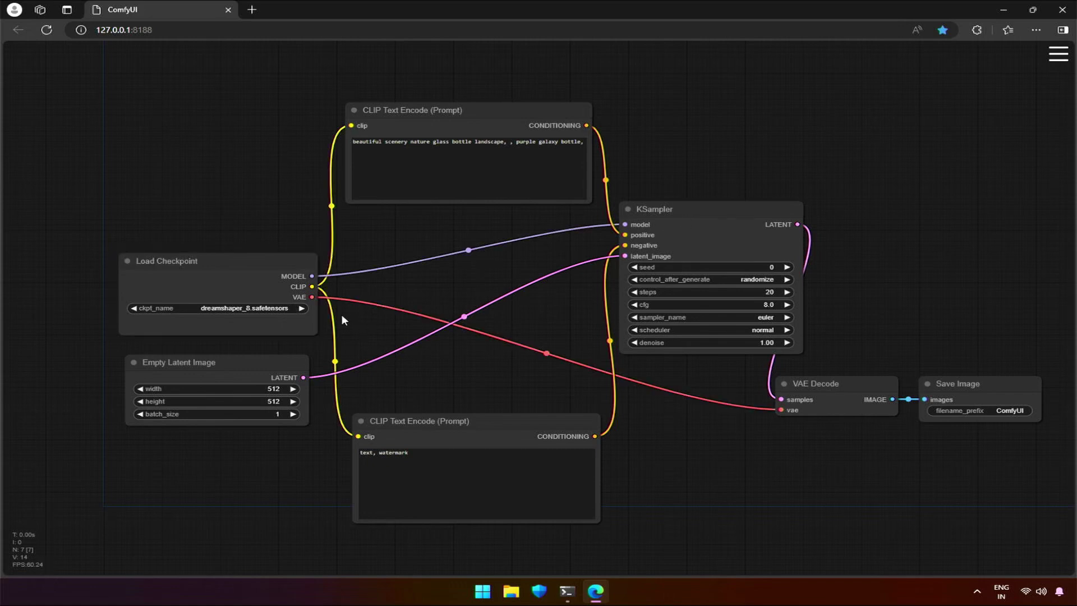
click(172, 388)
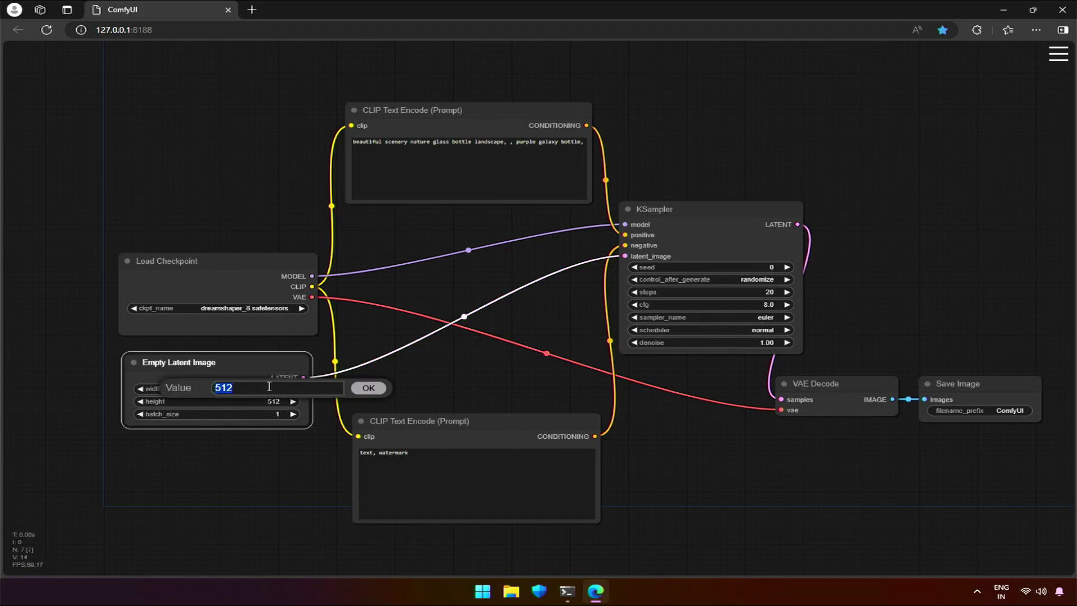
click(363, 387)
click(218, 413)
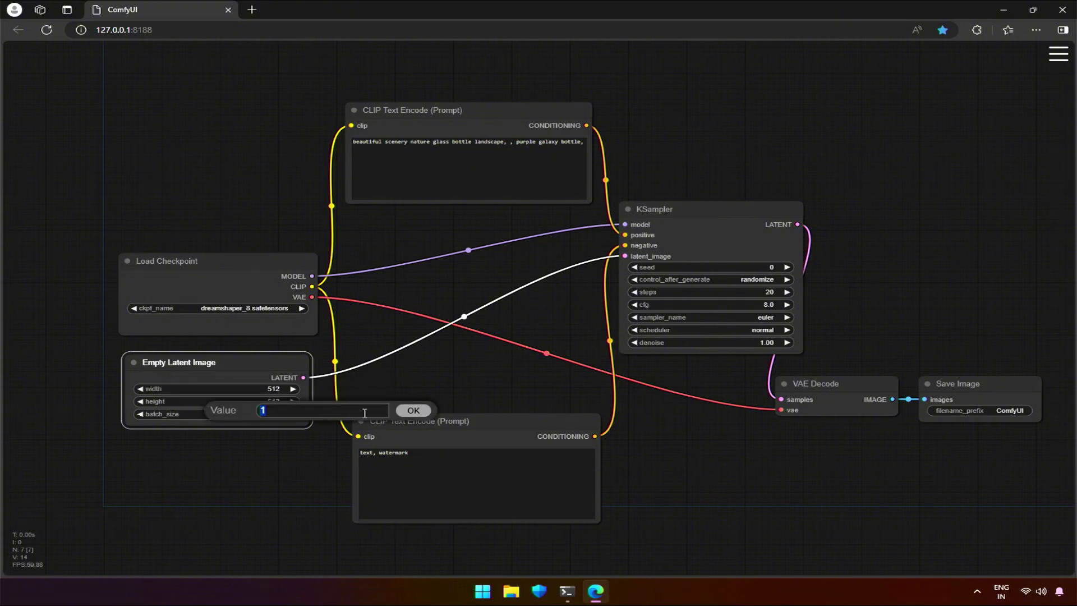
click(413, 411)
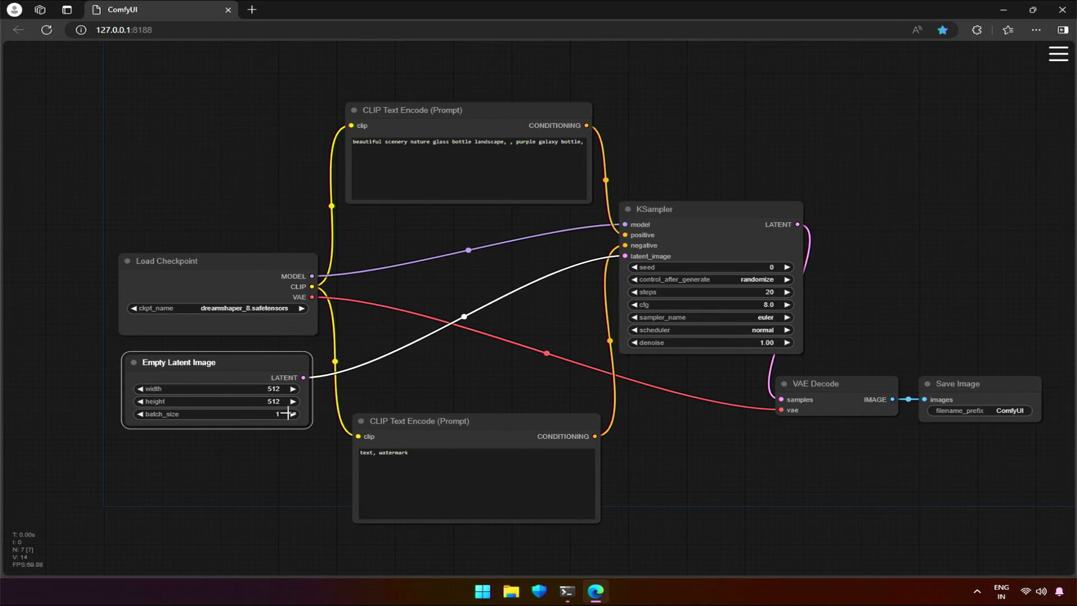
- Inspect the positive and negative prompt texts without changing them
click(461, 141)
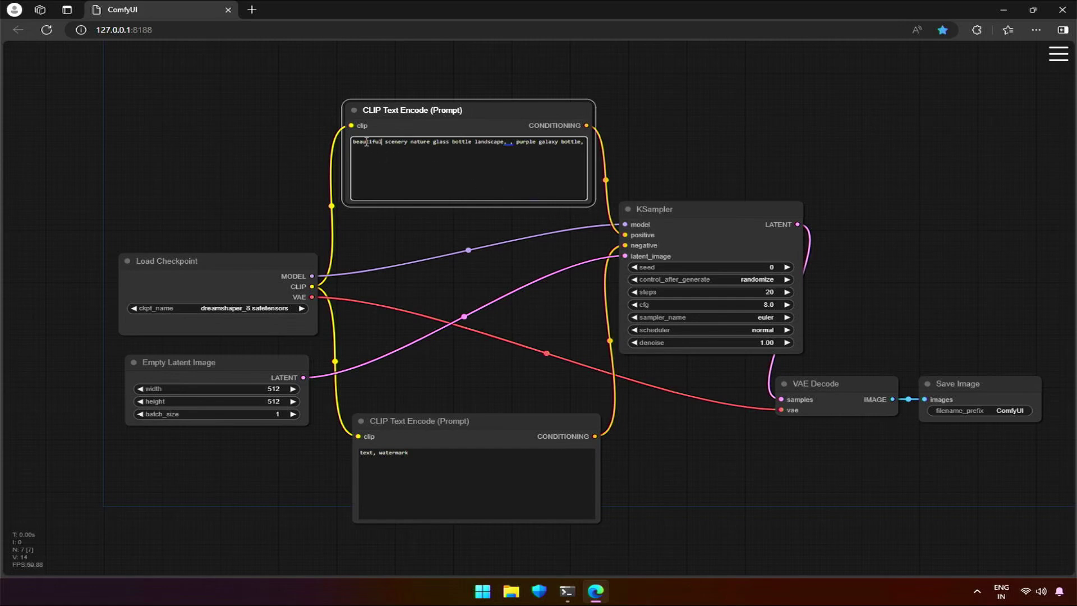
drag(366, 142, 584, 141)
click(493, 141)
drag(407, 458, 344, 459)
click(524, 467)
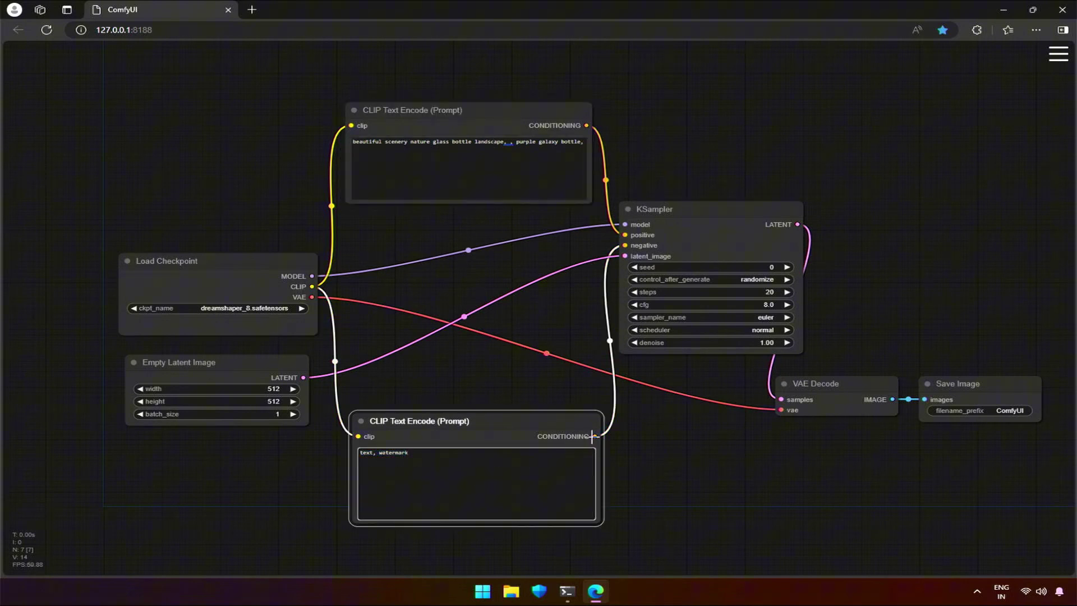
click(627, 256)
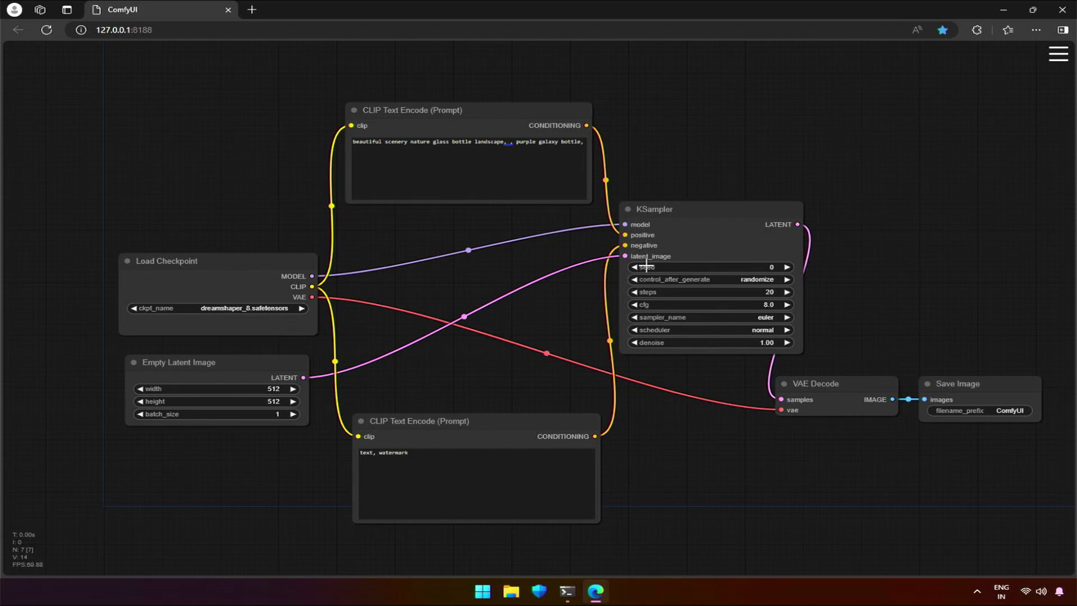
- Raise the KSampler seed to 2 and set steps to 19, keeping cfg at 8.0
click(785, 267)
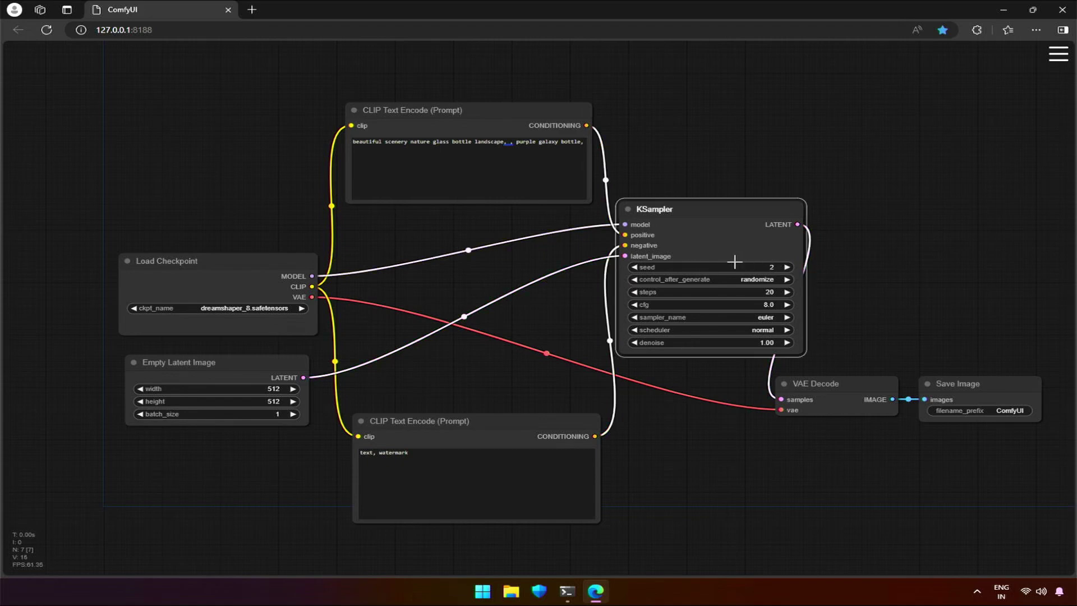
click(725, 278)
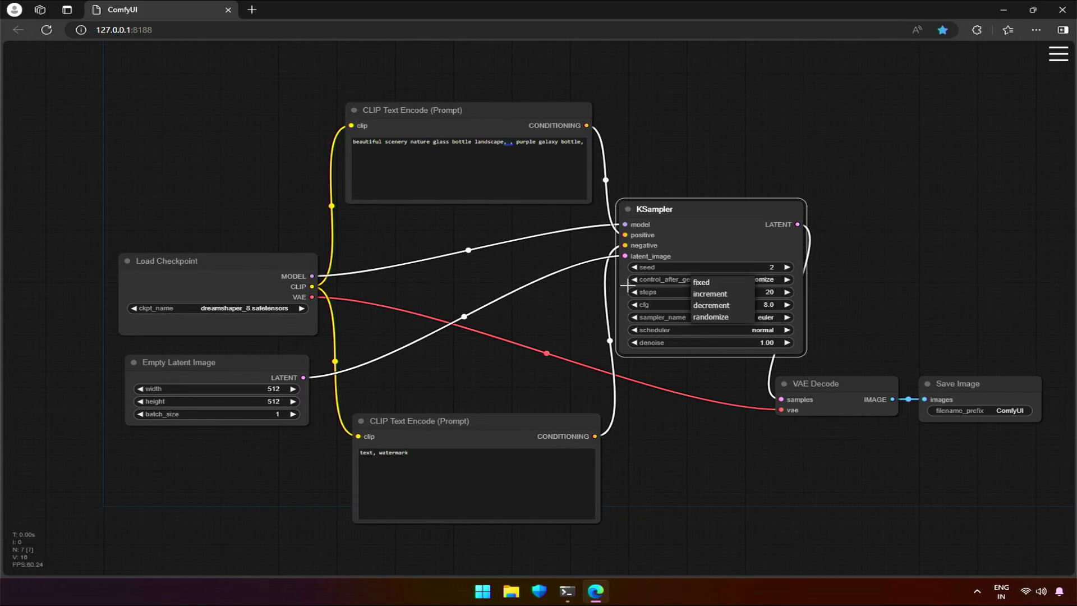
click(679, 292)
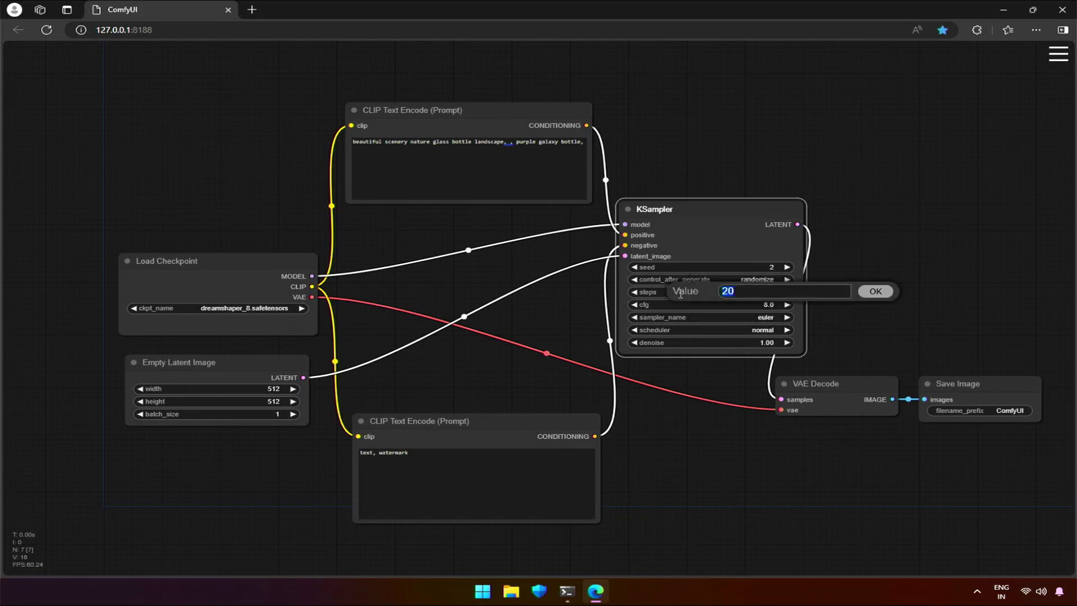
text(19)
key(Return)
click(644, 305)
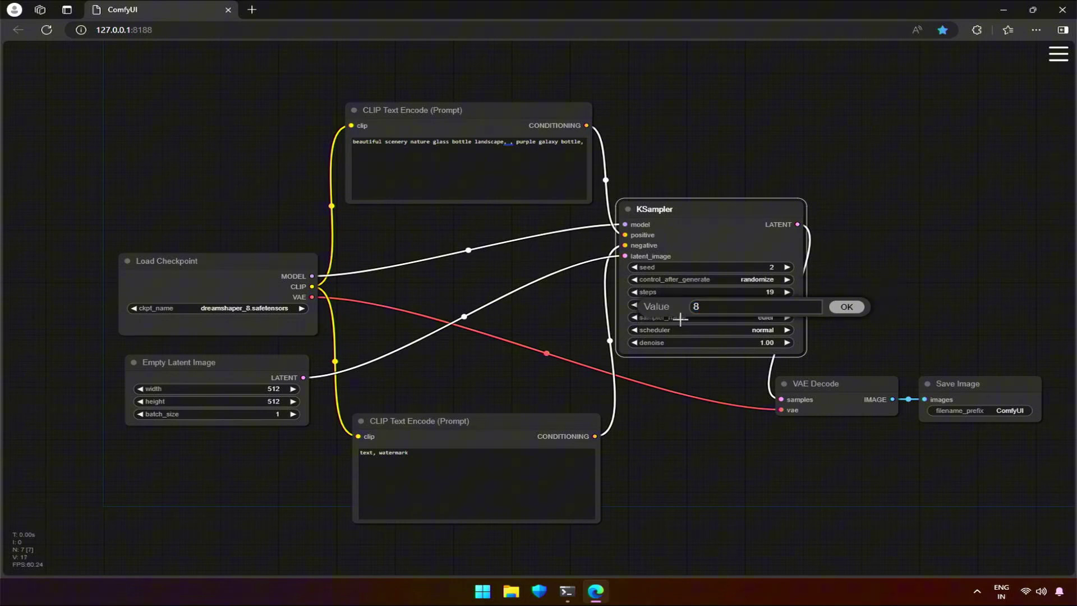
click(844, 307)
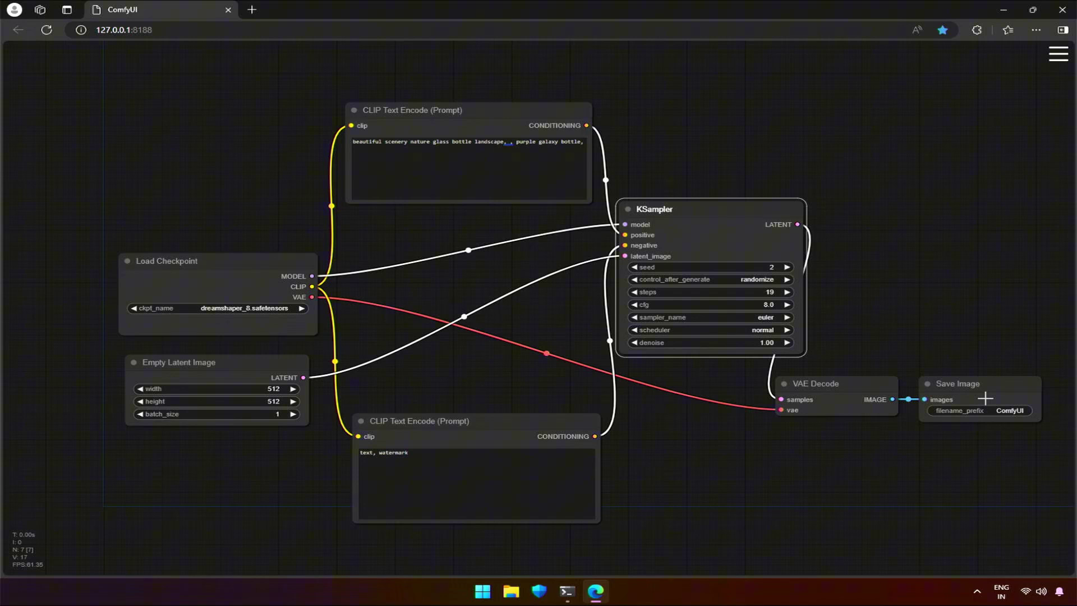
click(718, 455)
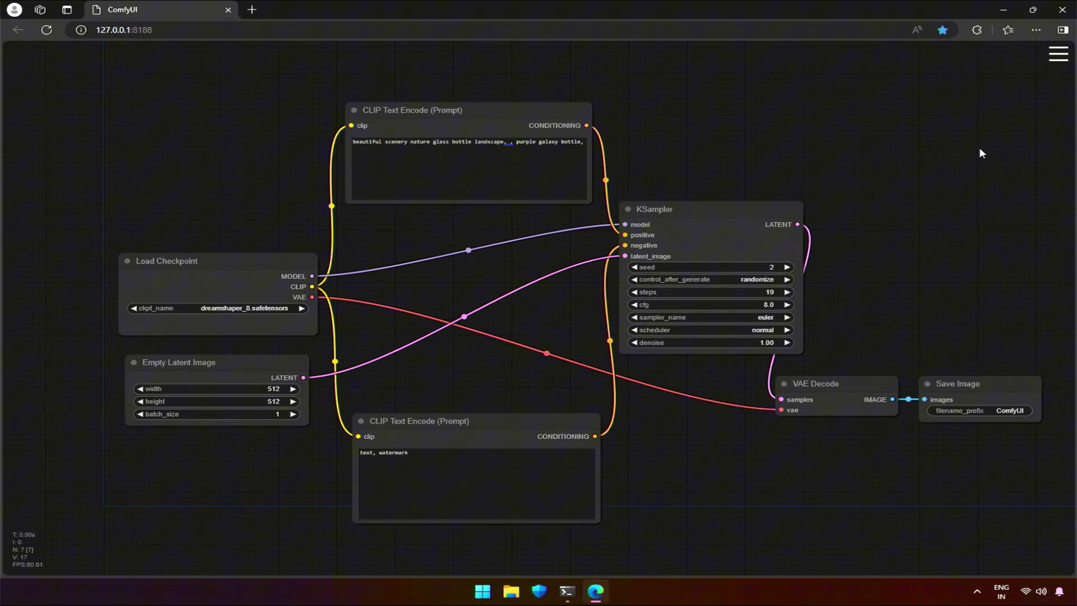
- Queue the workflow from the side menu to generate the purple galaxy glass jar image
click(1059, 55)
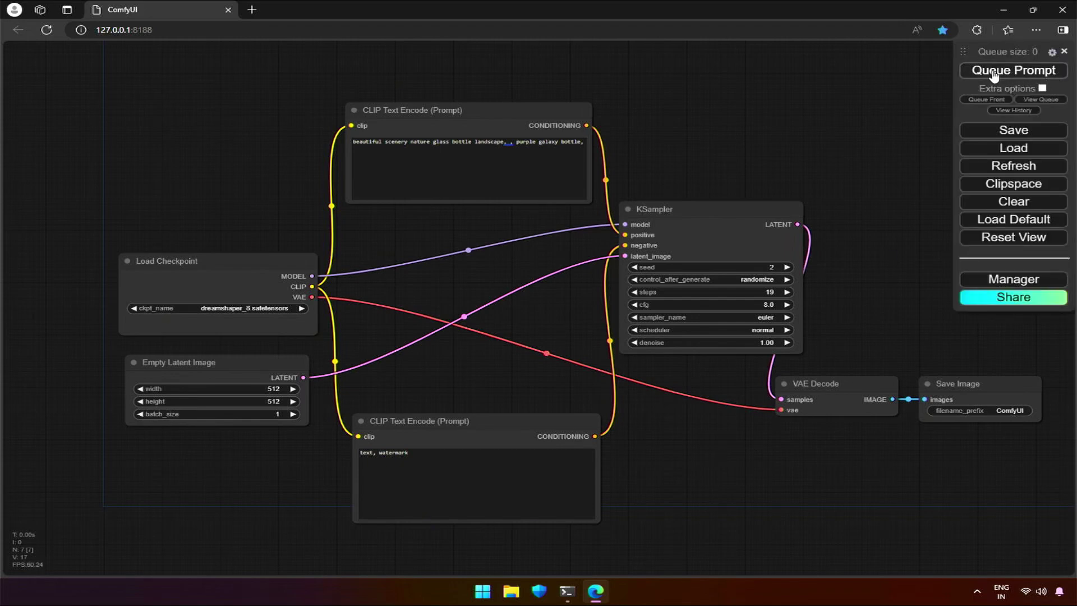
click(1011, 71)
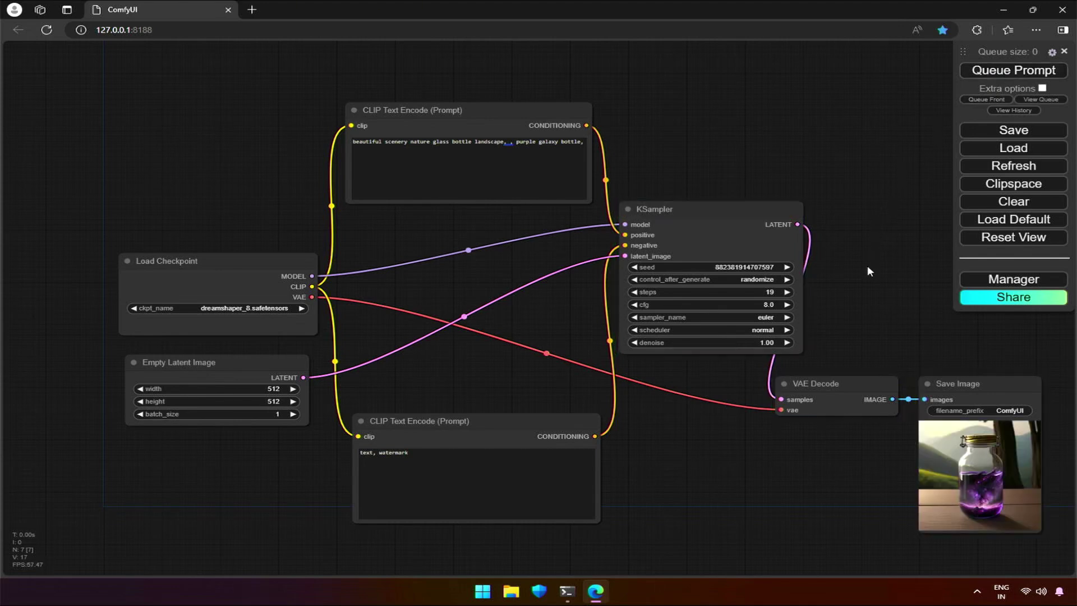
drag(863, 295, 839, 244)
key(super+shift+s)
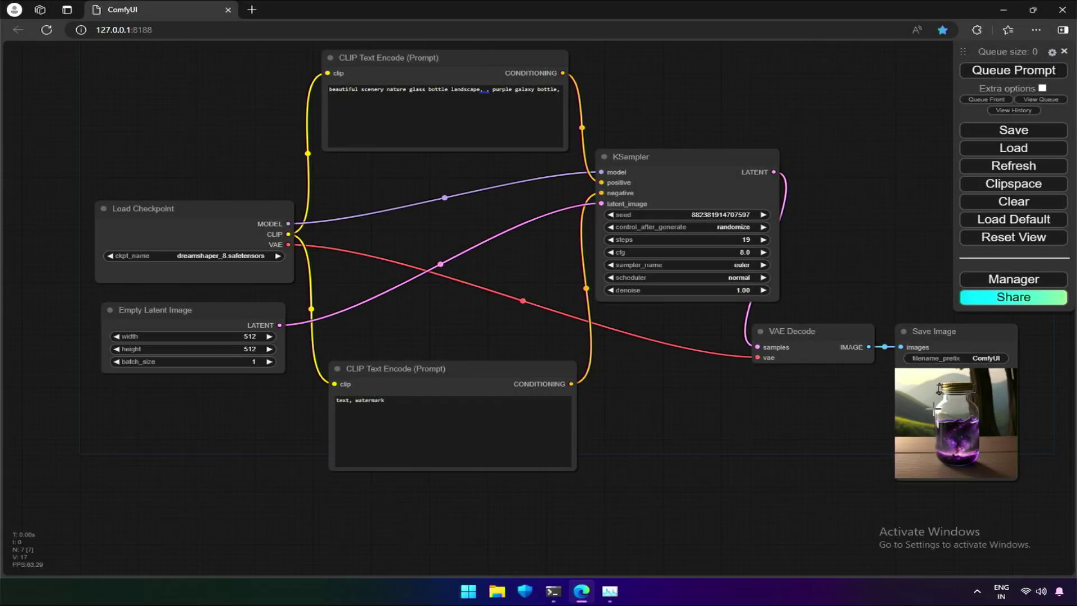
- Set Batch count to 2, clear the history, and queue two generations
click(1041, 88)
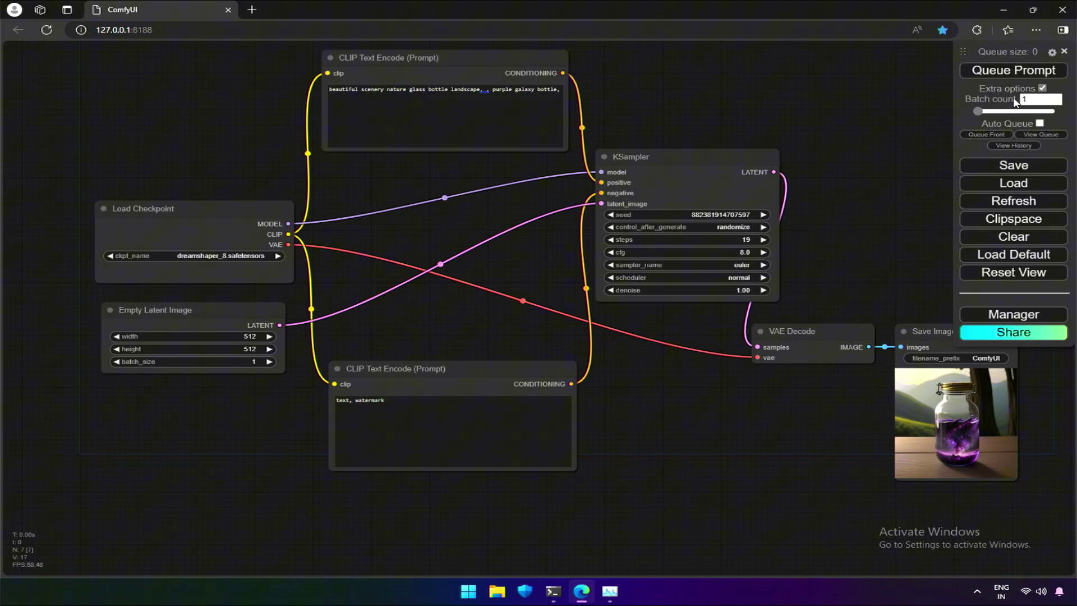
click(1028, 99)
click(1009, 147)
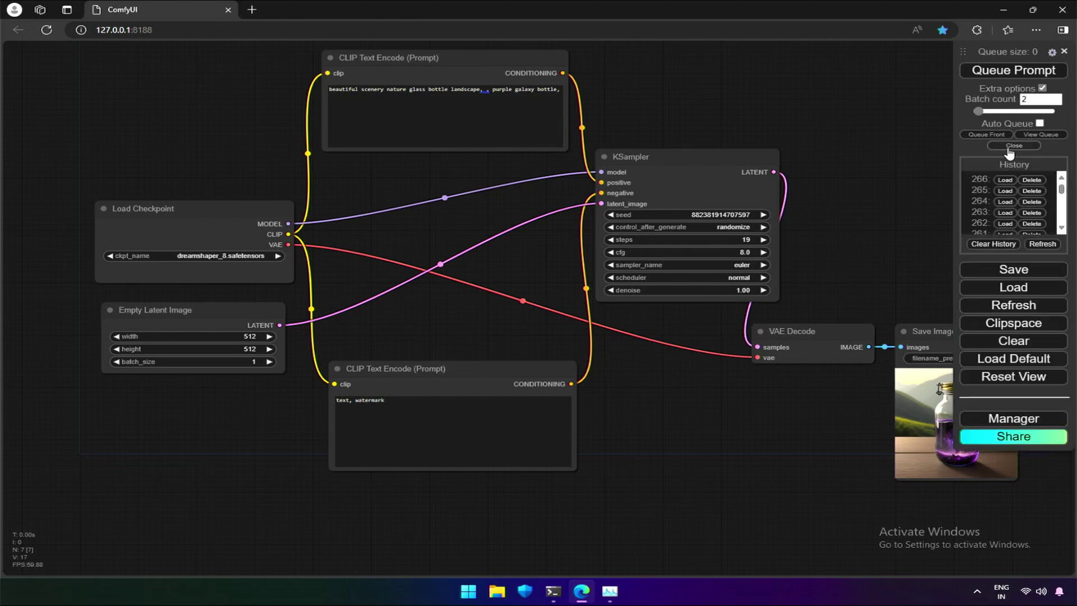
click(993, 244)
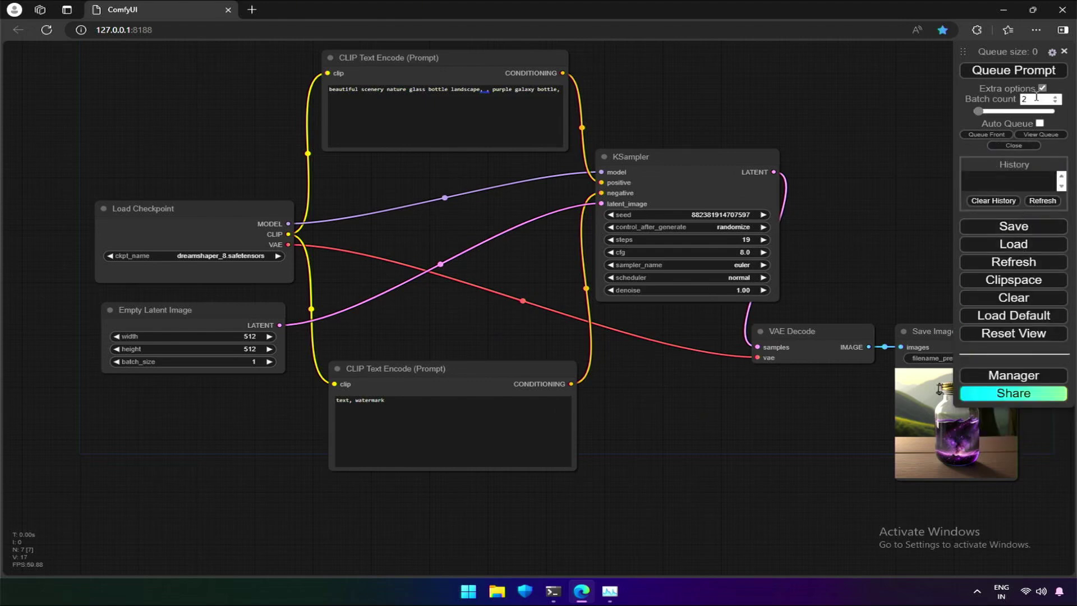
click(1015, 71)
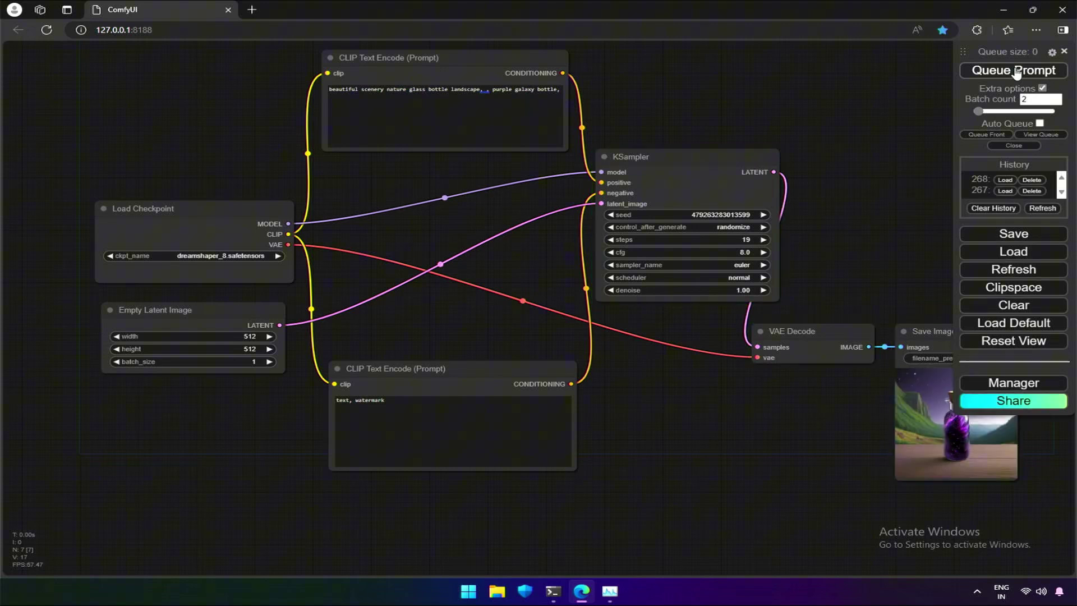
drag(879, 258, 803, 278)
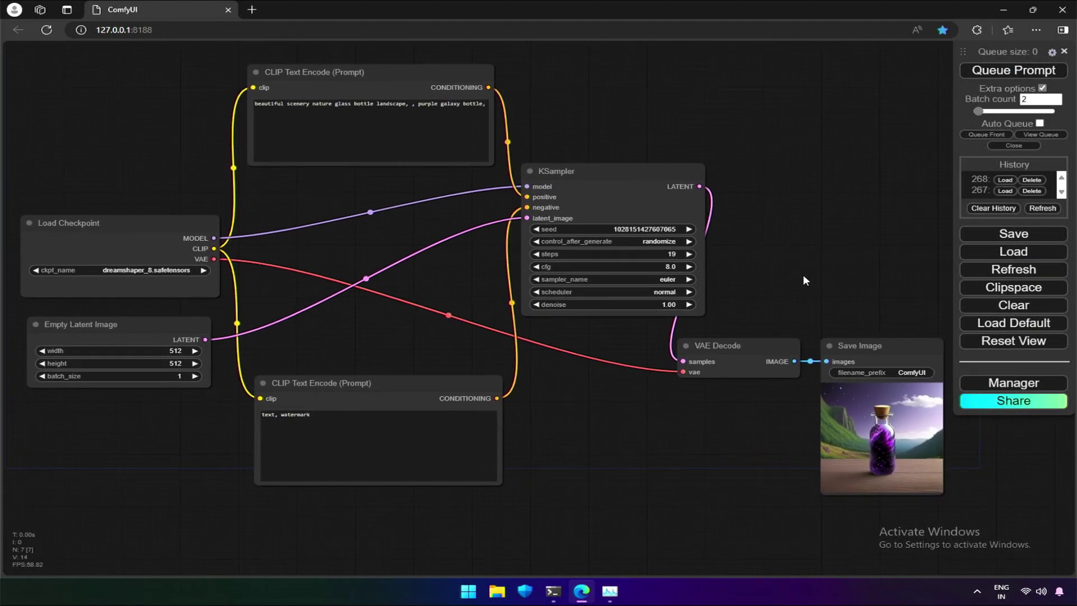
- Restore history runs 267 and 268, raise batch_size to 2, and queue a run
click(1005, 191)
click(1004, 180)
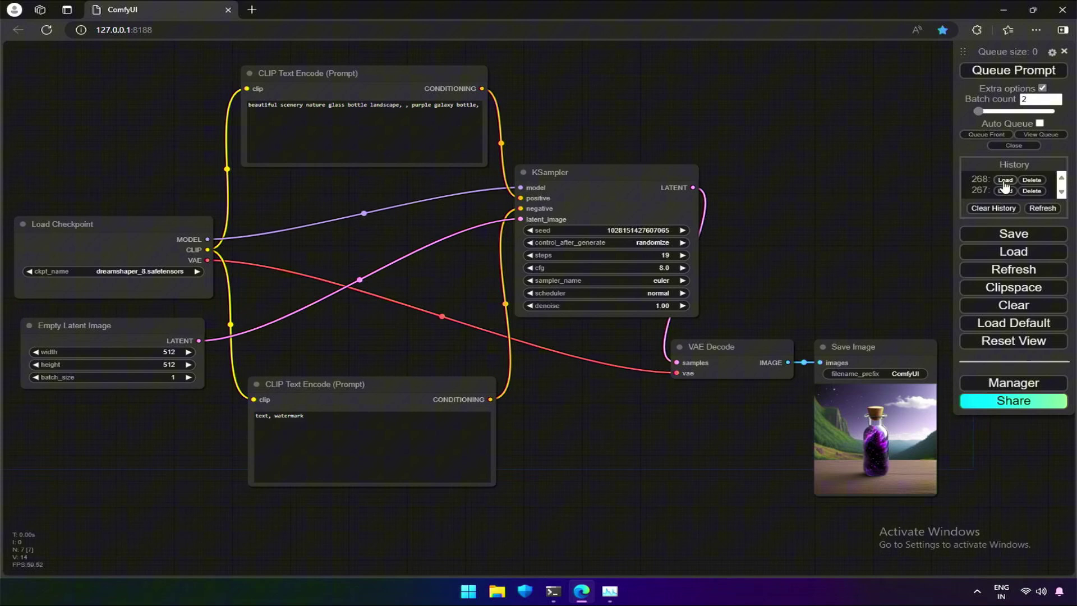
click(188, 376)
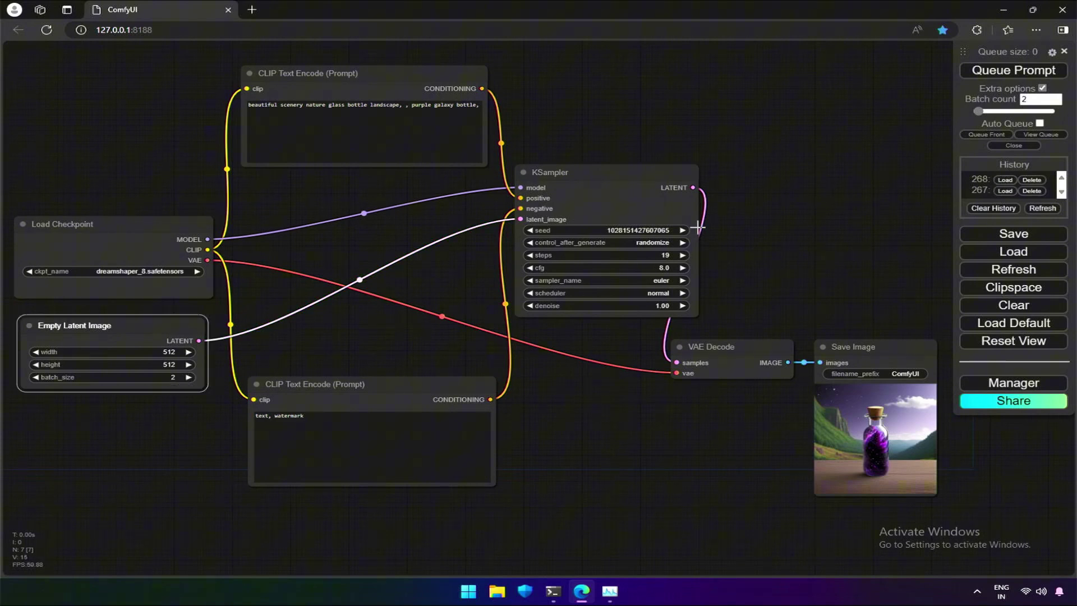
click(1012, 72)
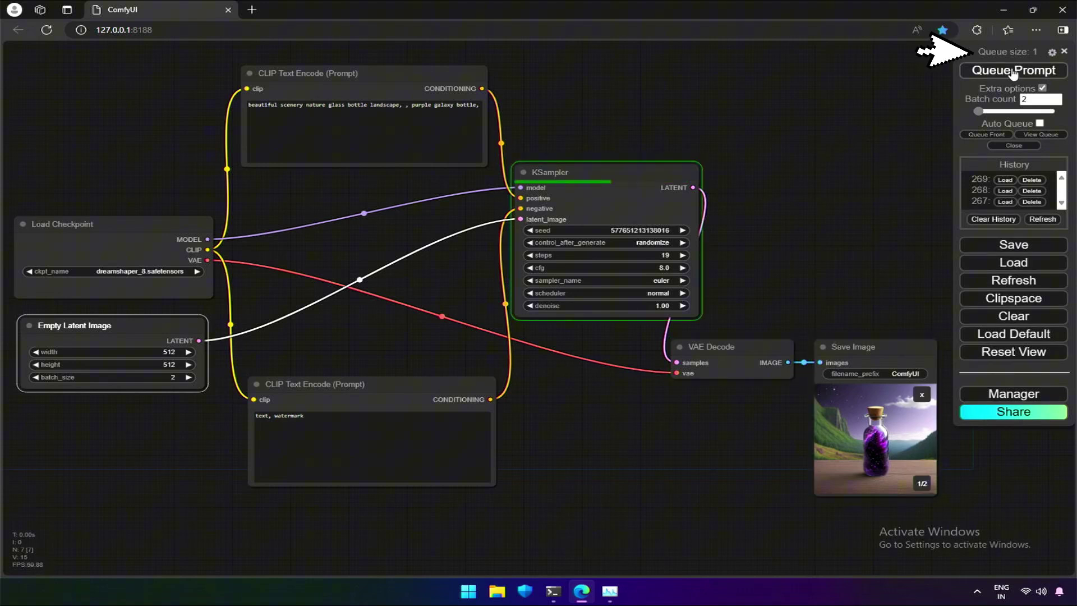
- Load history runs 267, 268, 269 and finally 270 back into the graph
click(1006, 214)
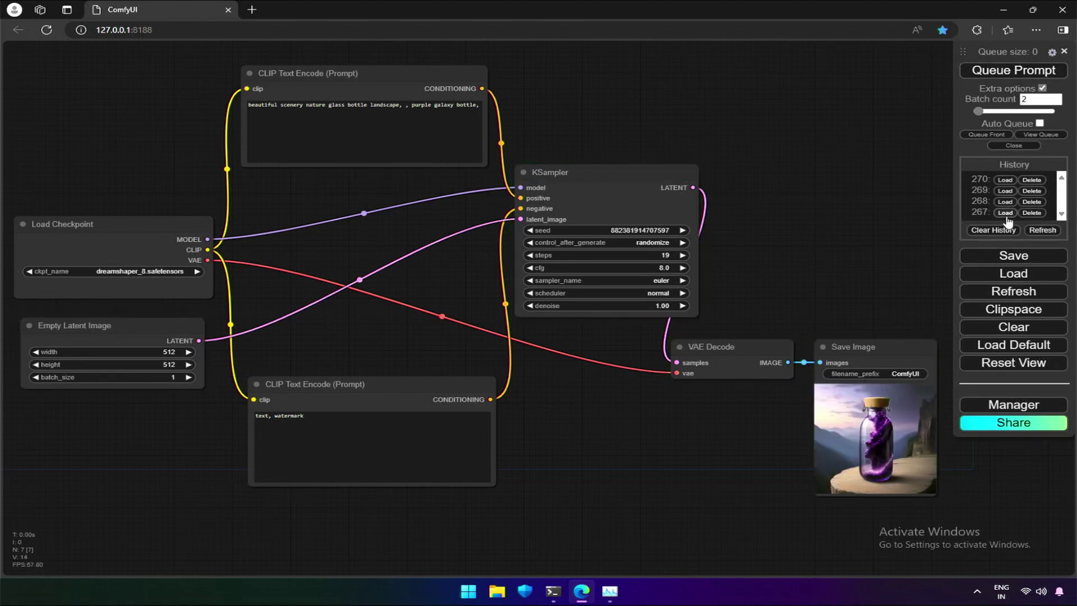
click(1005, 203)
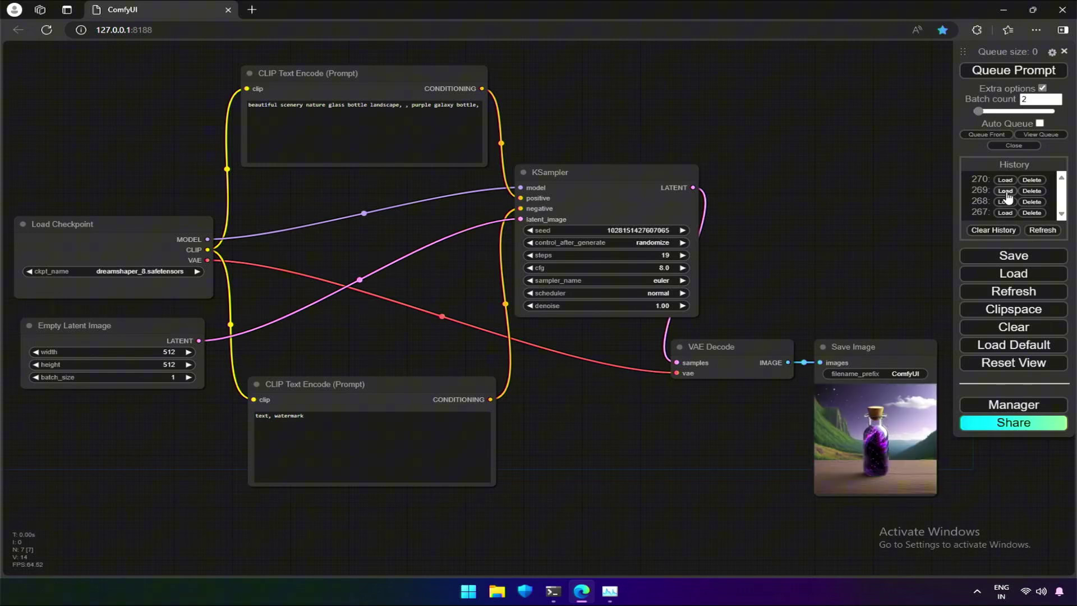
click(1005, 192)
click(1006, 181)
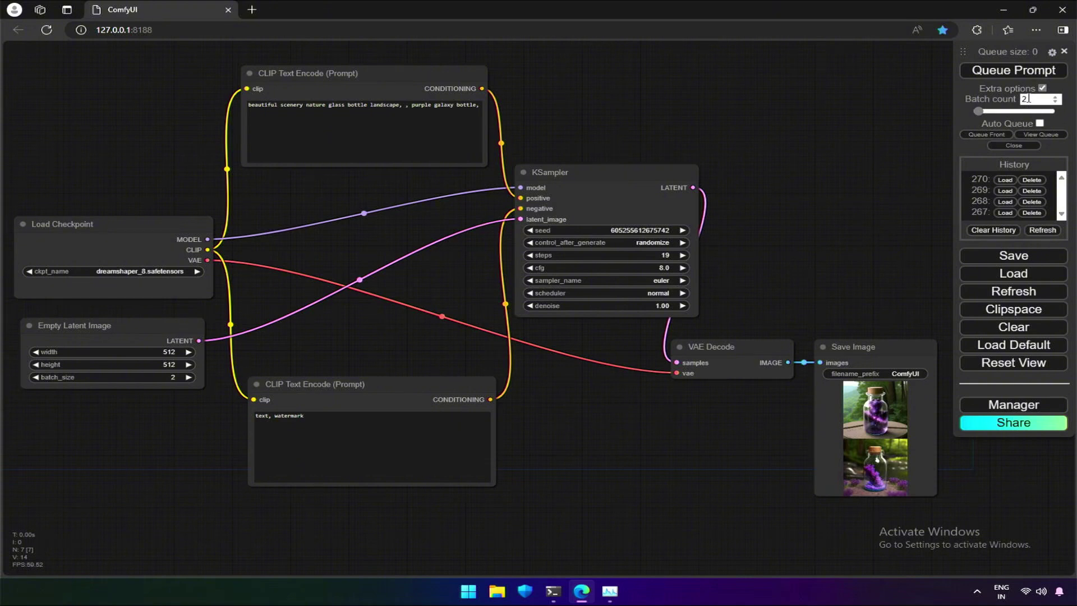
- Enable Auto Queue, append 'test' to the positive prompt, and lower steps to 18
mouse_move(978, 111)
mouse_down()
mouse_move(1033, 115)
mouse_move(974, 112)
mouse_up()
click(1039, 124)
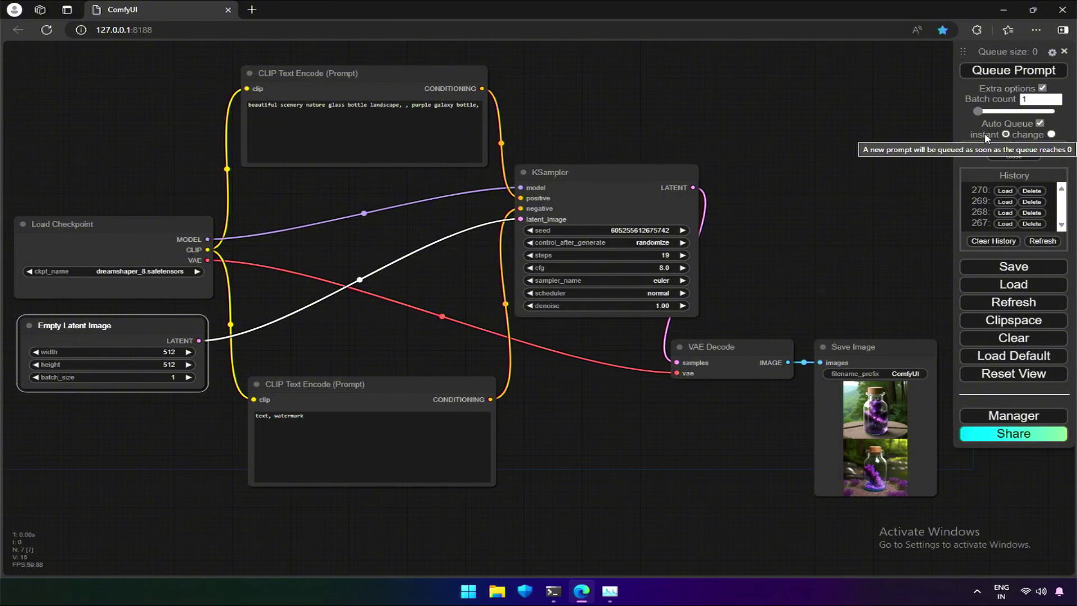
text(test)
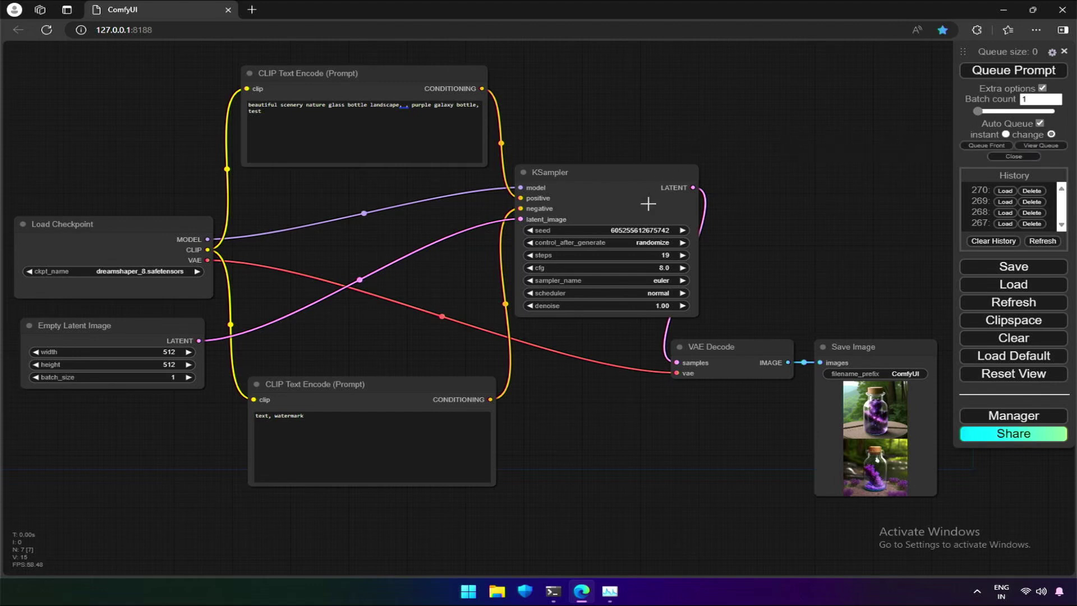
click(530, 255)
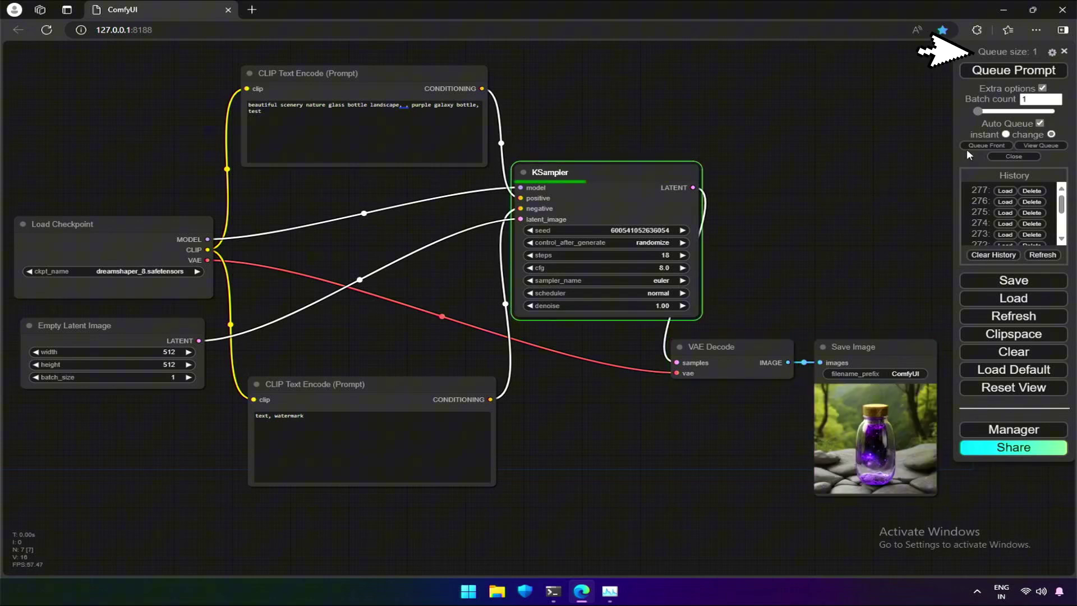
- Turn off Auto Queue, queue a run, clear the history, then queue one at the front
click(1025, 123)
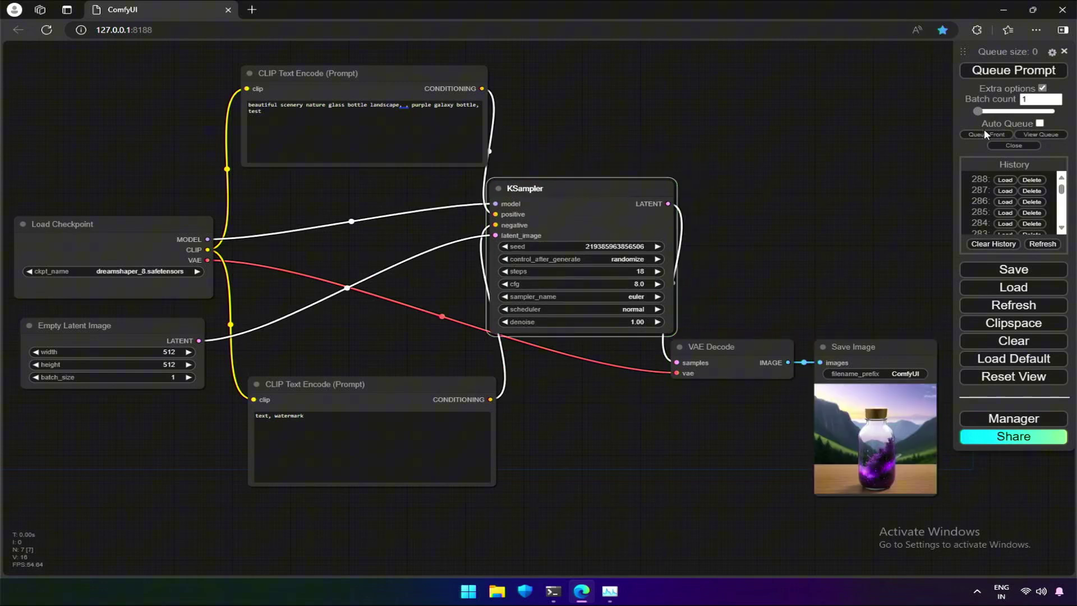
click(977, 136)
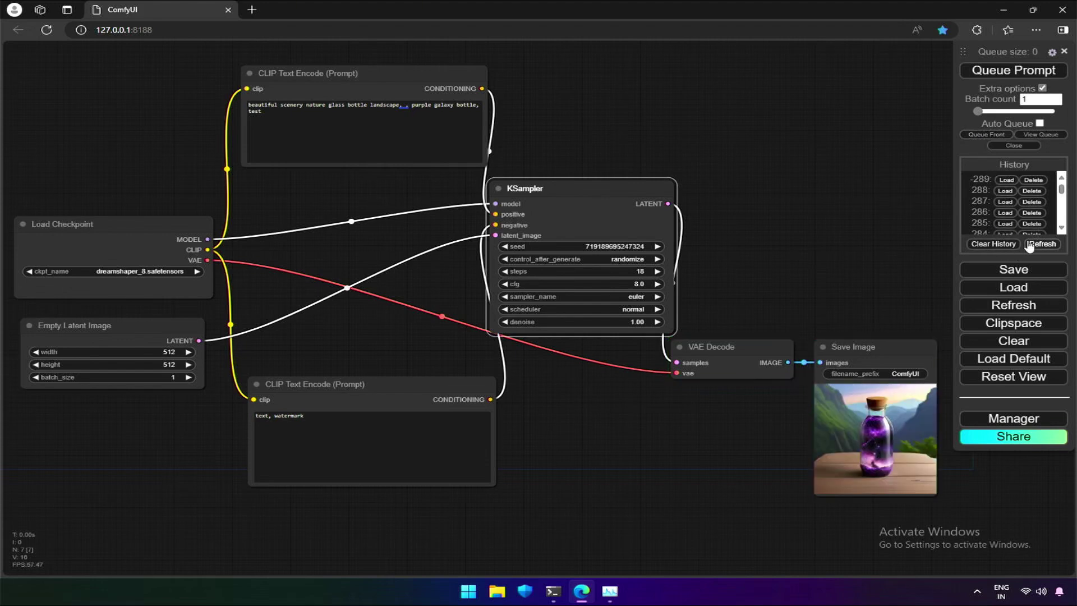
click(997, 244)
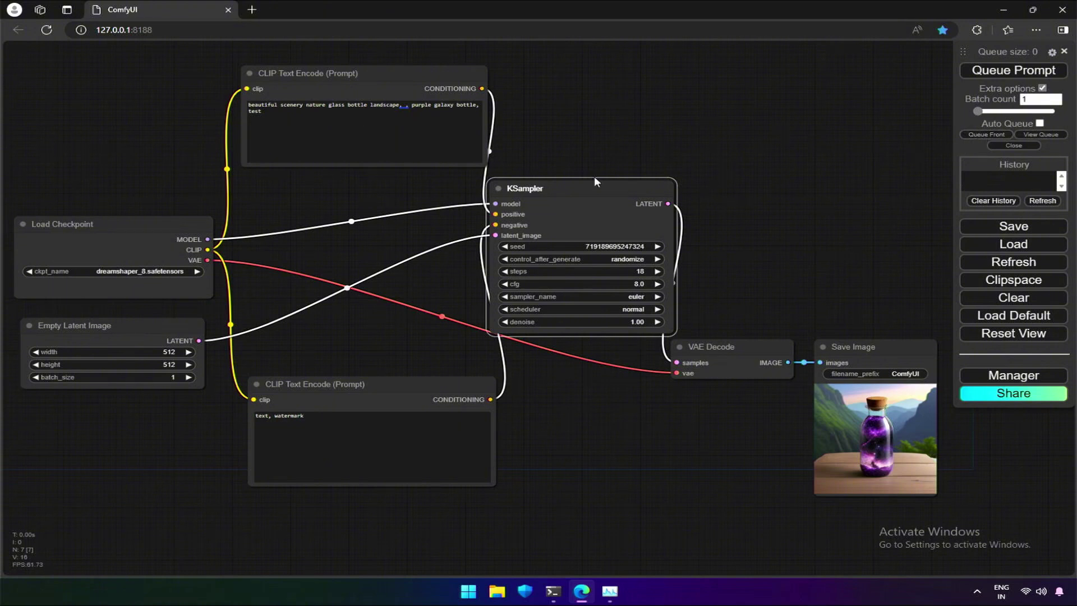
click(996, 136)
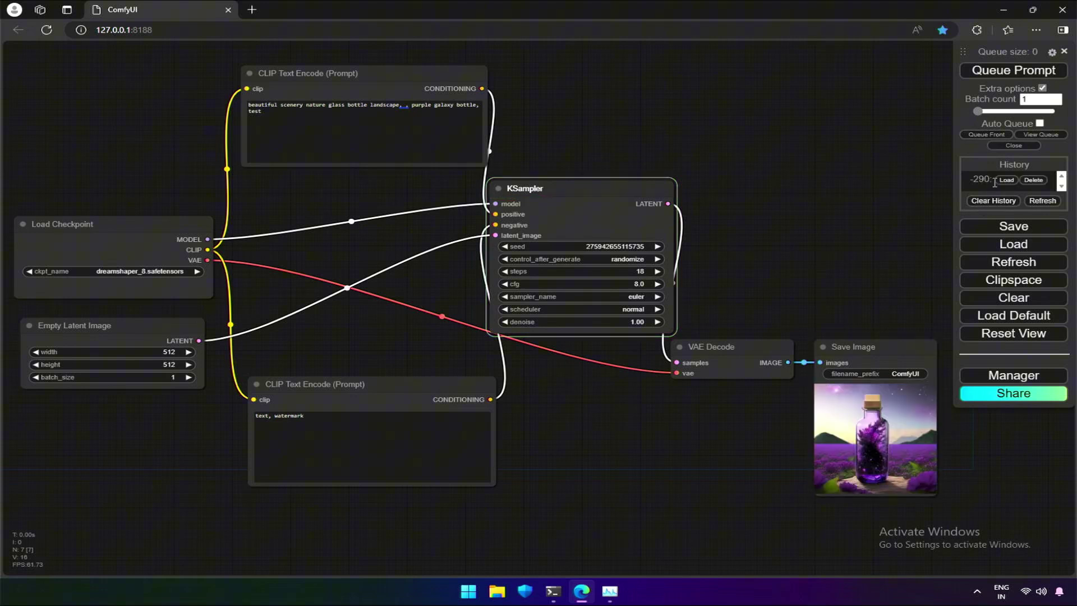
key(ctrl+a)
scroll(282, 194, down, 8)
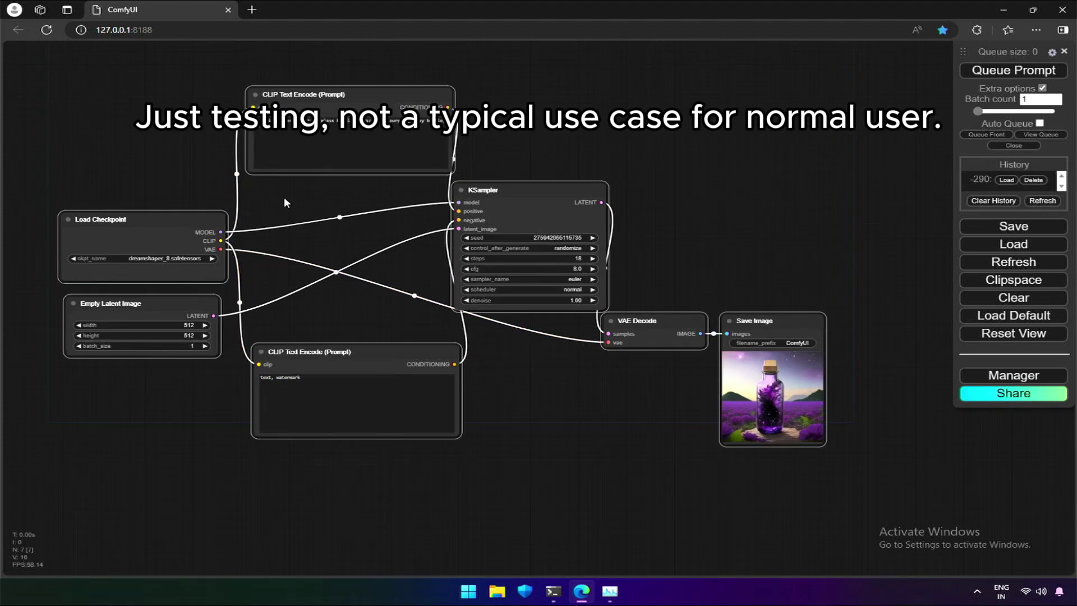
- Paste a duplicate of the workflow, clear the history, and queue run 291 from the queue view
click(416, 399)
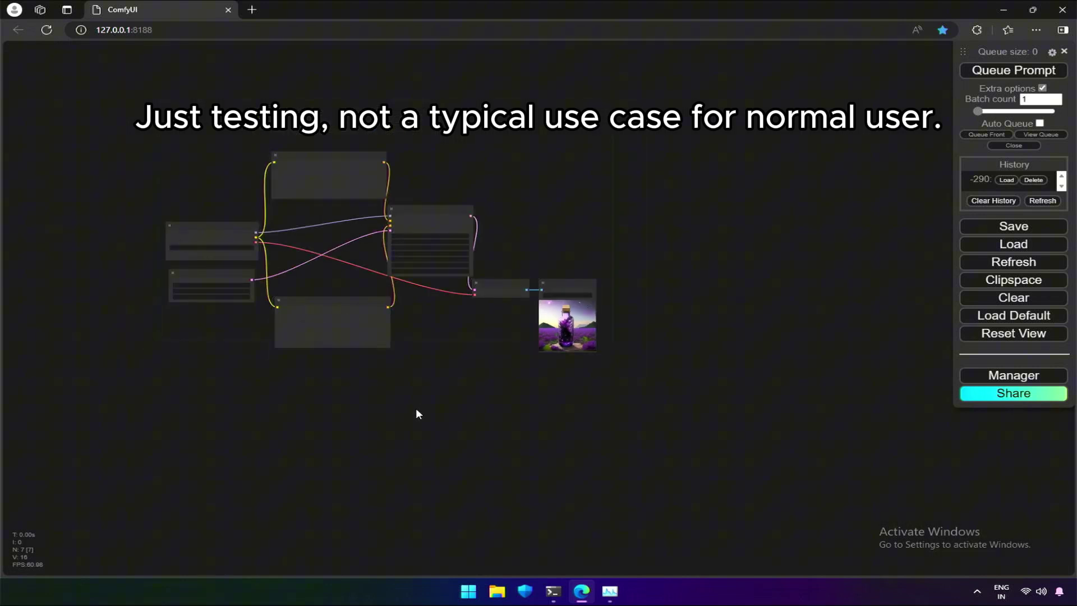
key(ctrl+v)
click(597, 442)
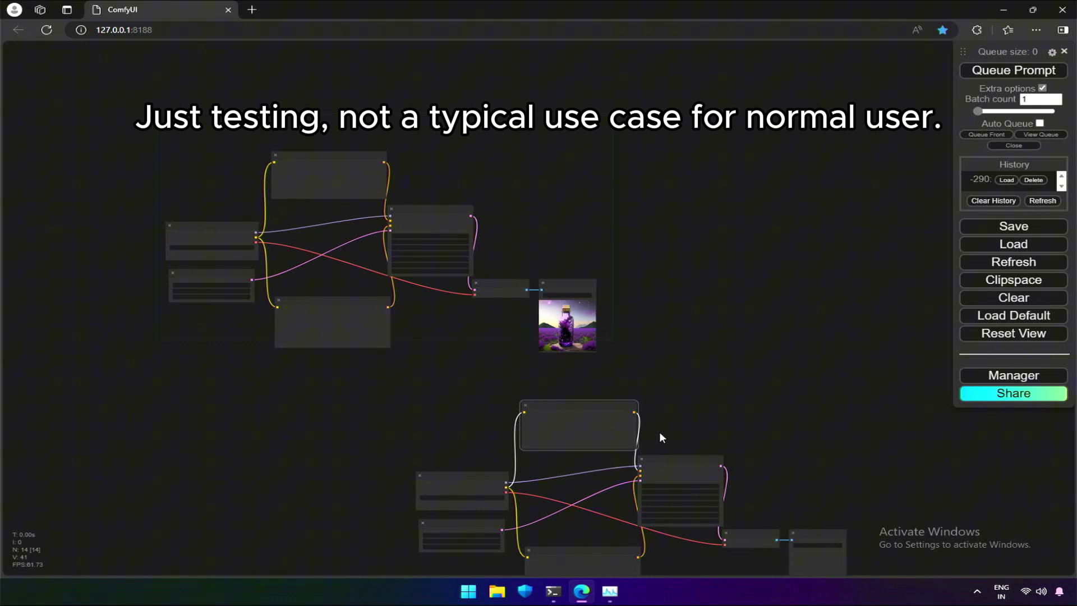
drag(745, 443, 697, 357)
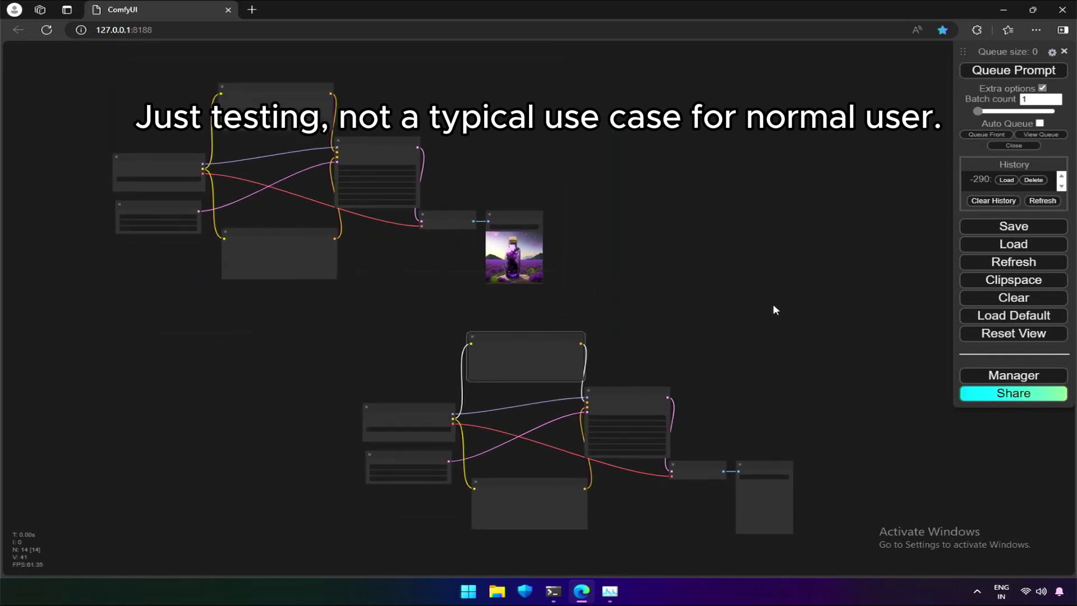
click(998, 202)
click(1040, 135)
click(985, 135)
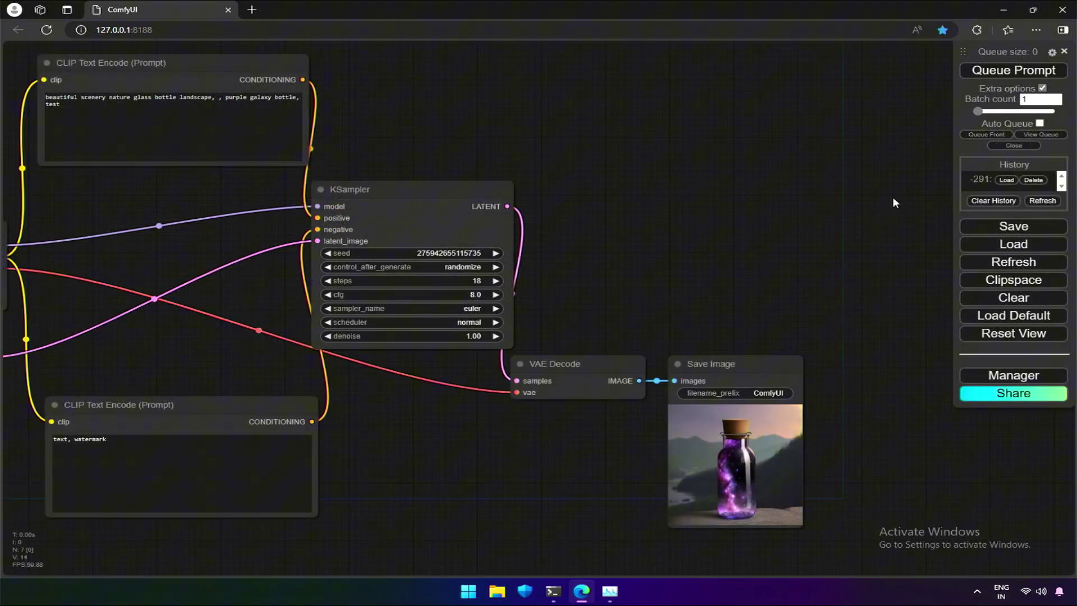
- Clear history, queue runs 292 and 293 at the front while viewing the queue, then close it
click(1009, 201)
click(1037, 136)
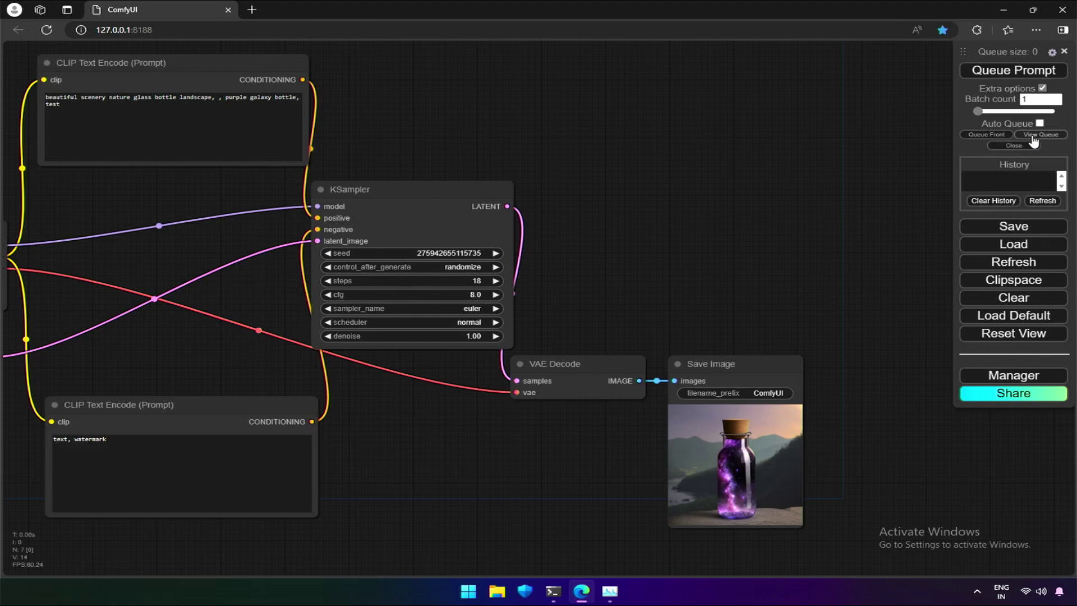
click(980, 135)
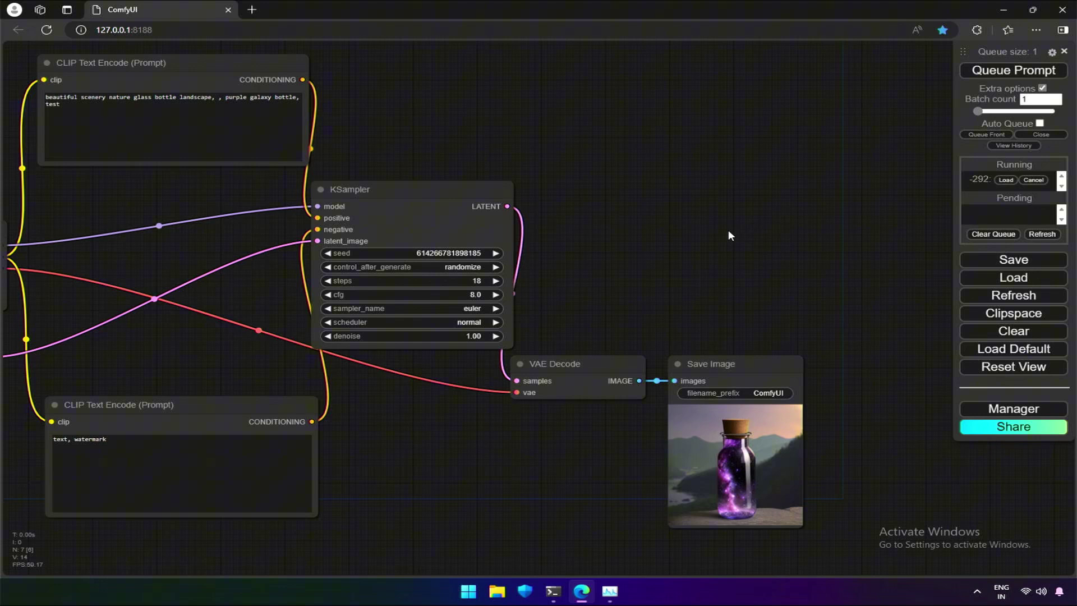
click(986, 135)
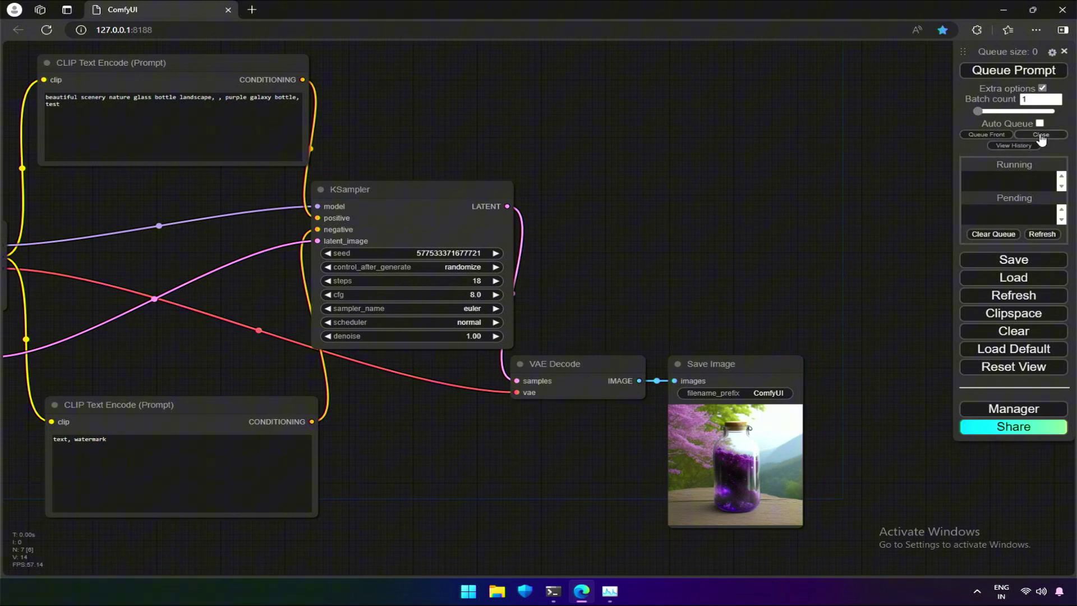
click(1040, 135)
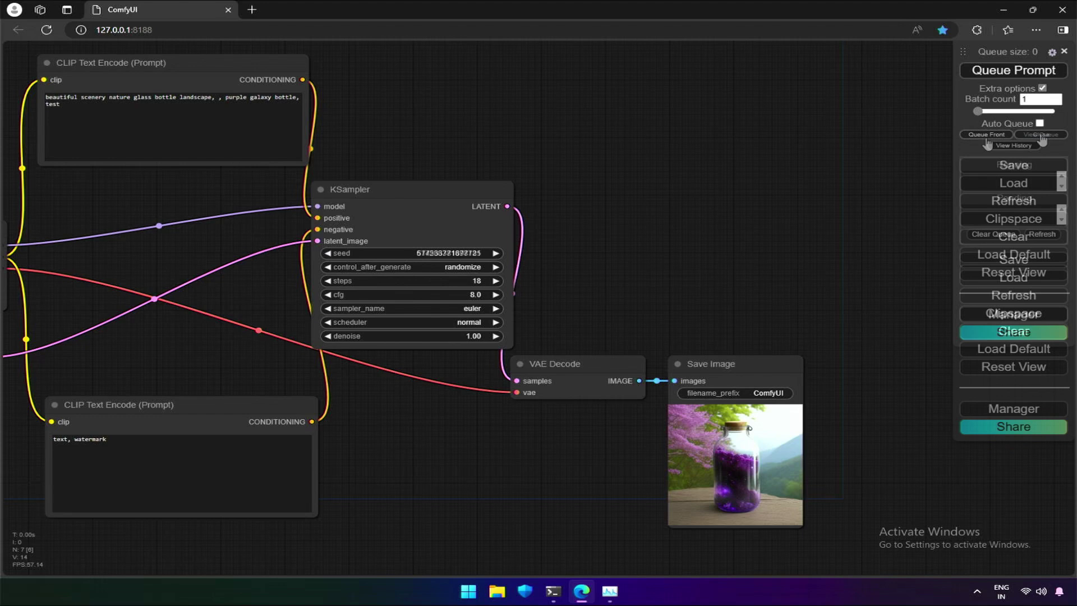
- Save the workflow under the name AINinja.json
click(1001, 167)
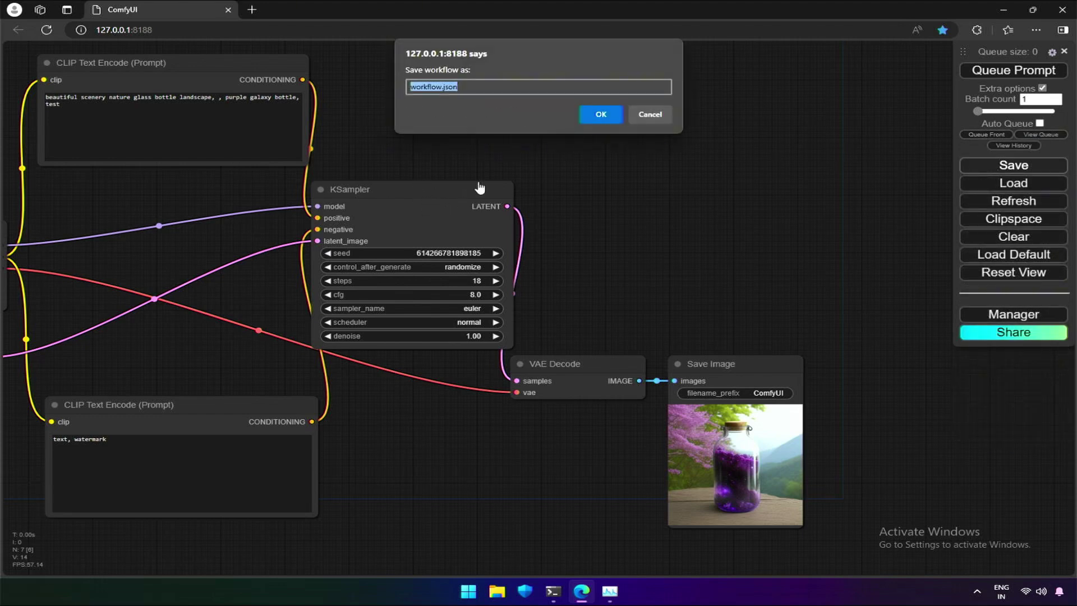
text(AINinja)
click(588, 108)
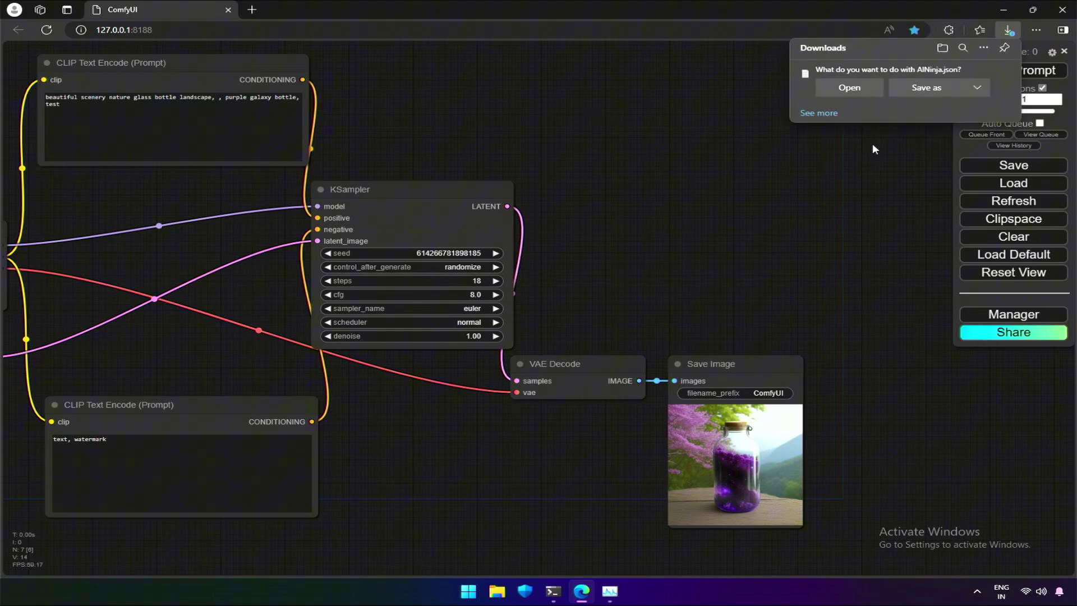
- Create a 'workflow' folder in ComfyUI_windows_portable and save AINinja.json inside it
click(908, 90)
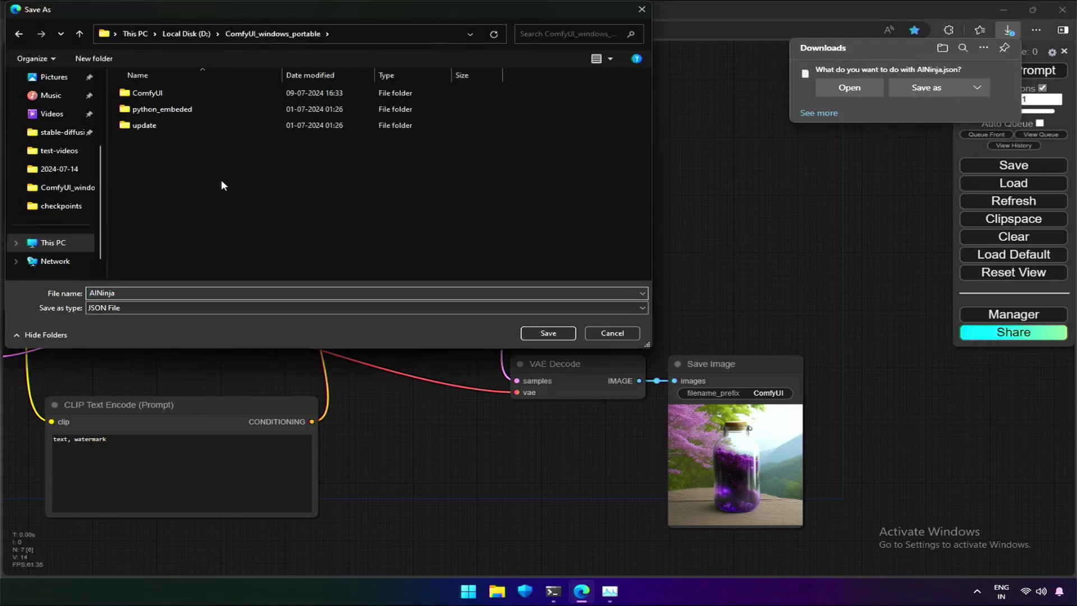
right_click(223, 185)
mouse_move(264, 302)
click(367, 303)
text(workflow)
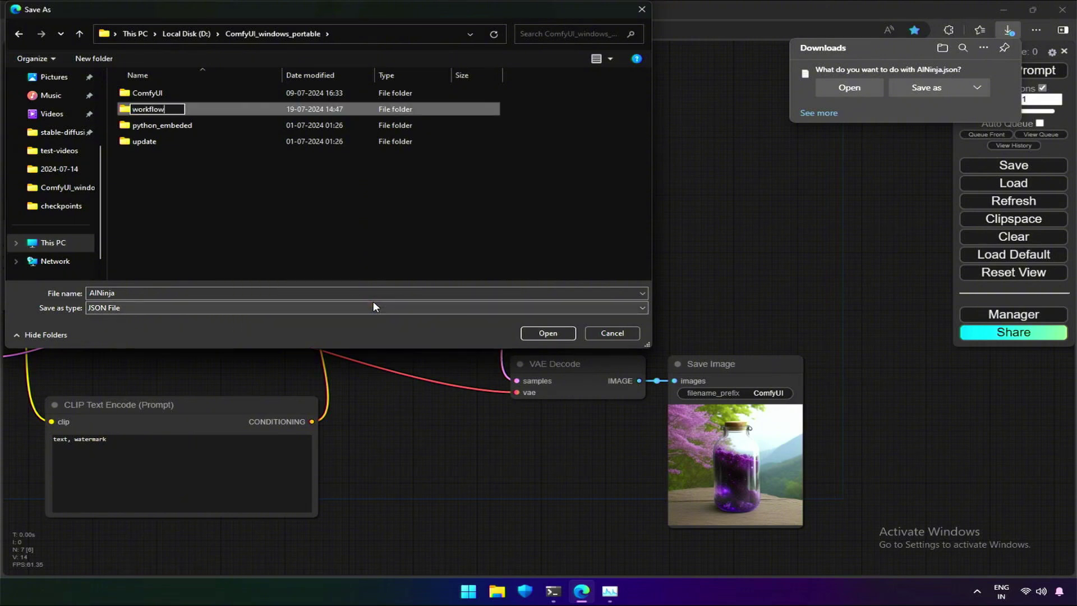
key(Return)
double_click(148, 141)
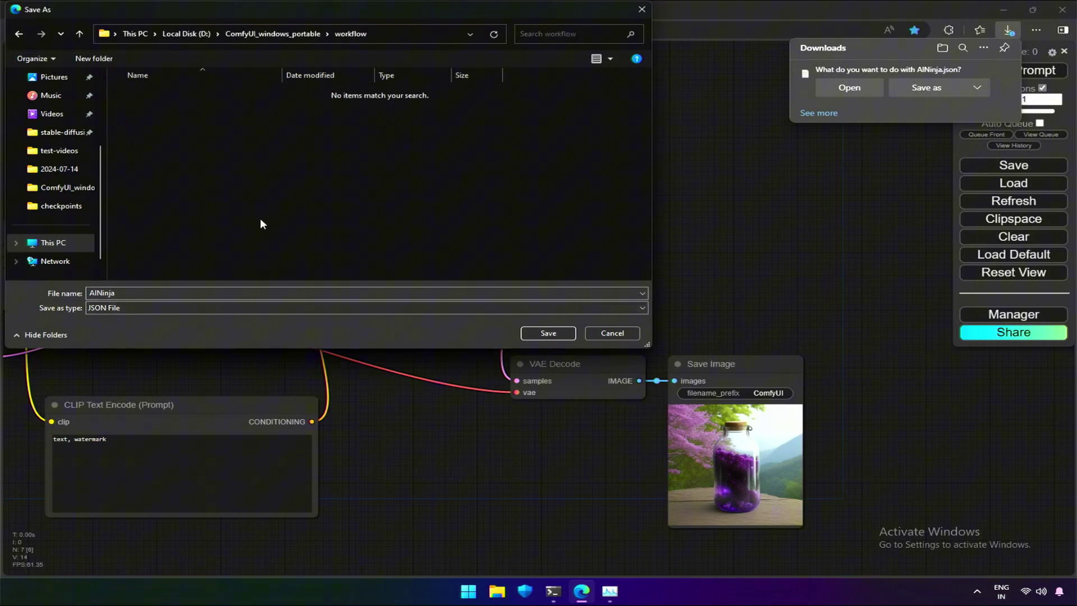
click(554, 331)
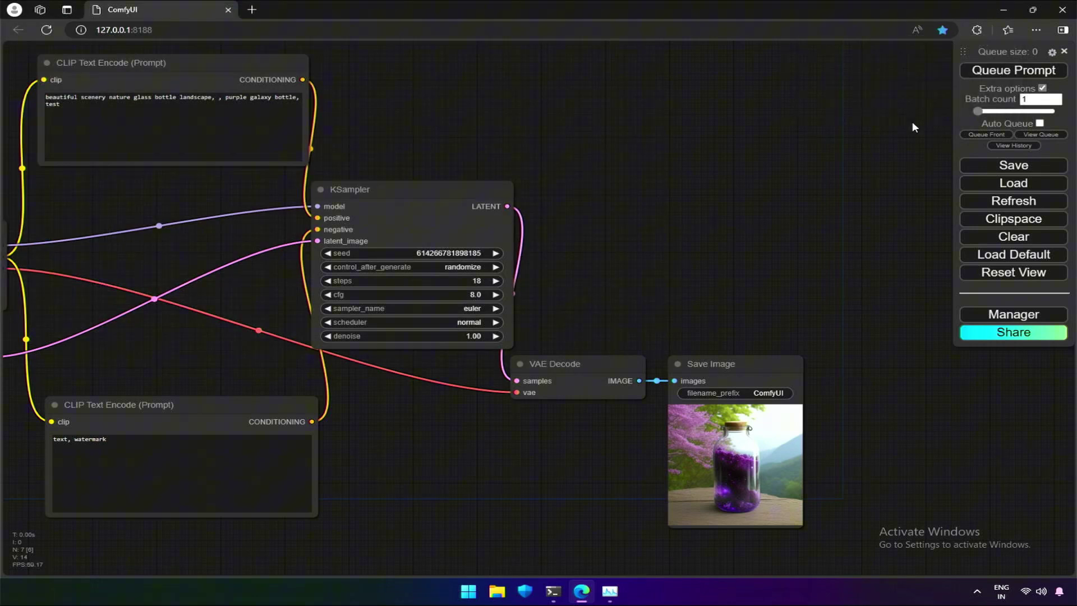
- Load AINinja from the ComfyUI_windows_portable workflow folder
click(1005, 185)
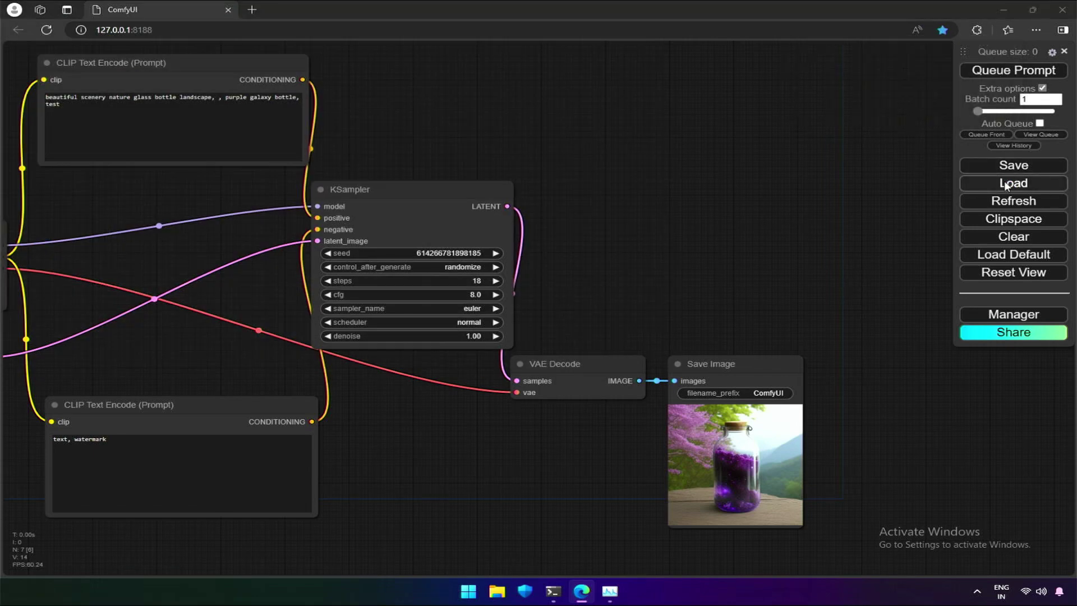
double_click(265, 94)
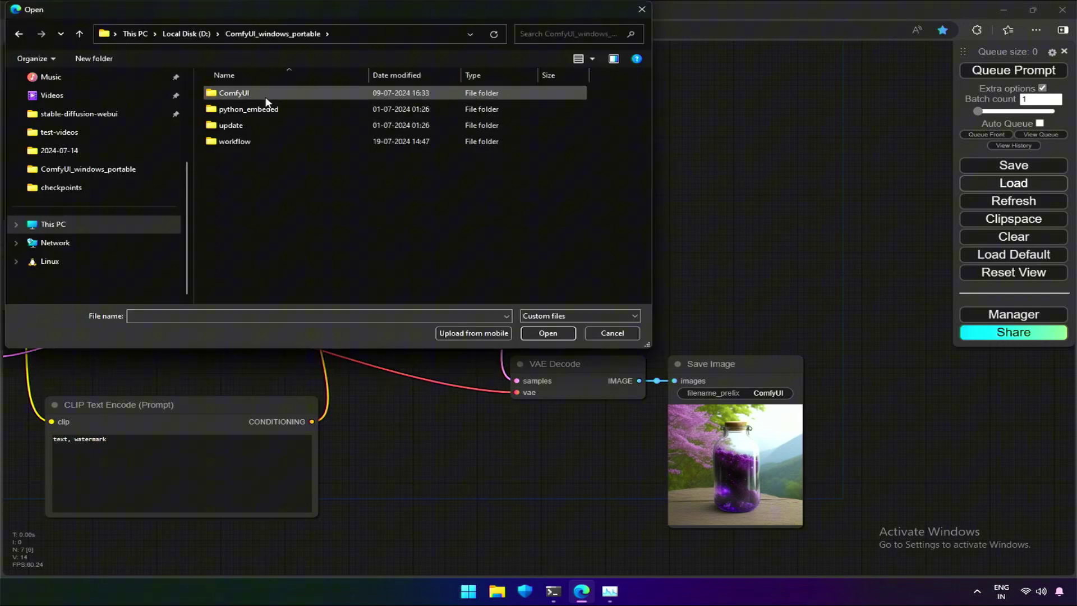
double_click(247, 143)
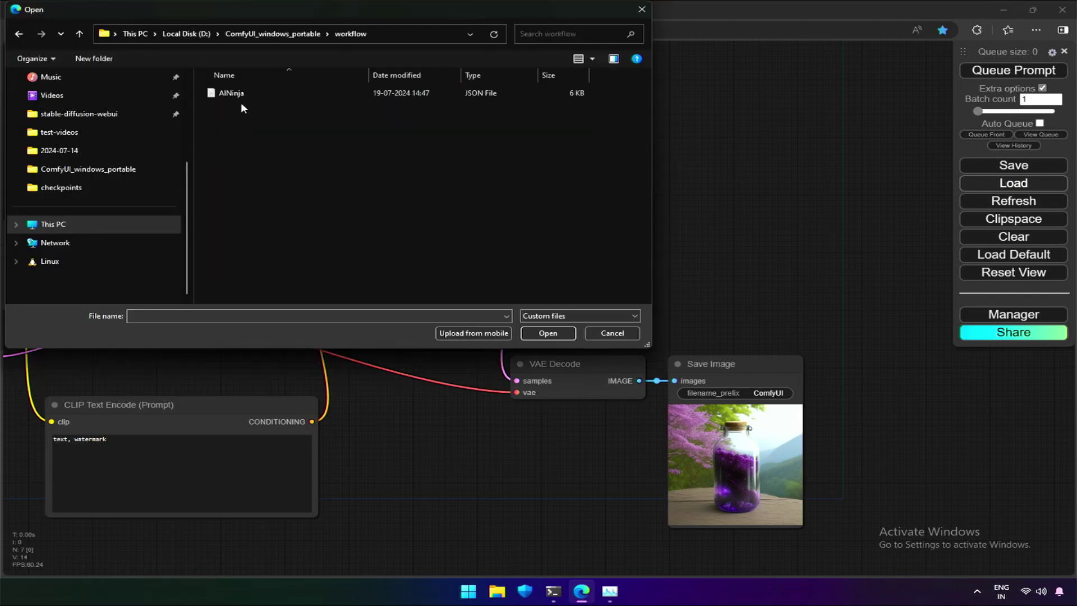
click(241, 95)
click(557, 335)
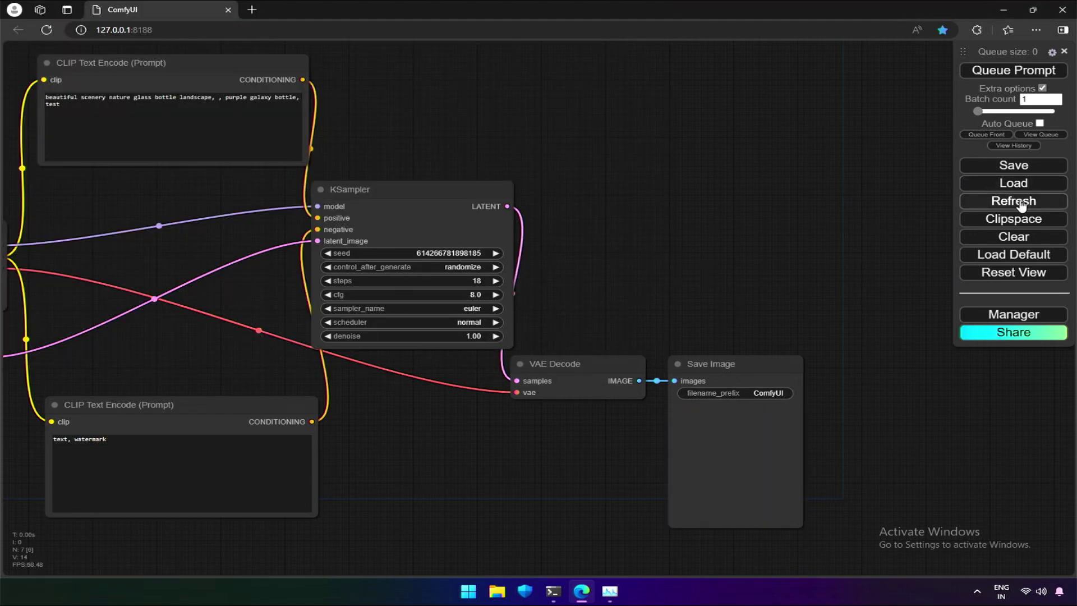
- Check the checkpoint list still shows dreamshaper_8 and confirm the clipspace is empty
drag(676, 314, 426, 364)
click(224, 269)
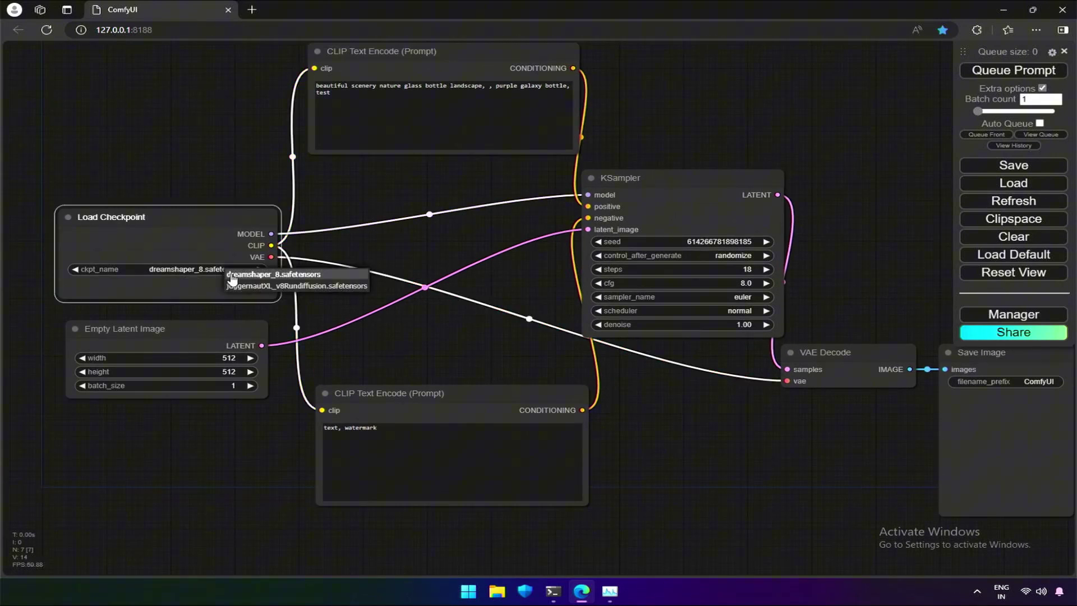
click(207, 267)
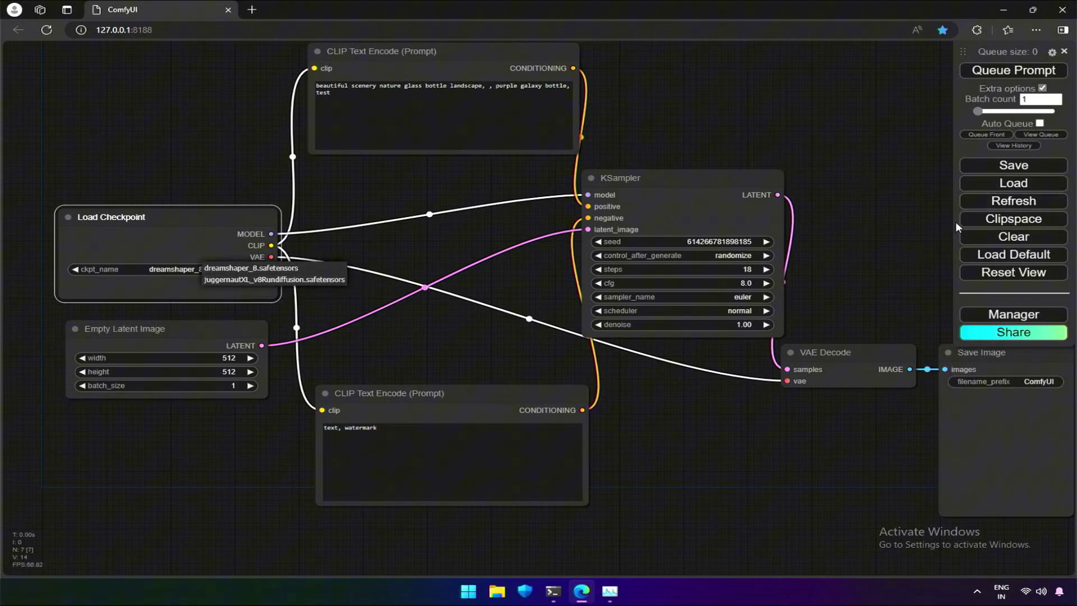
click(979, 219)
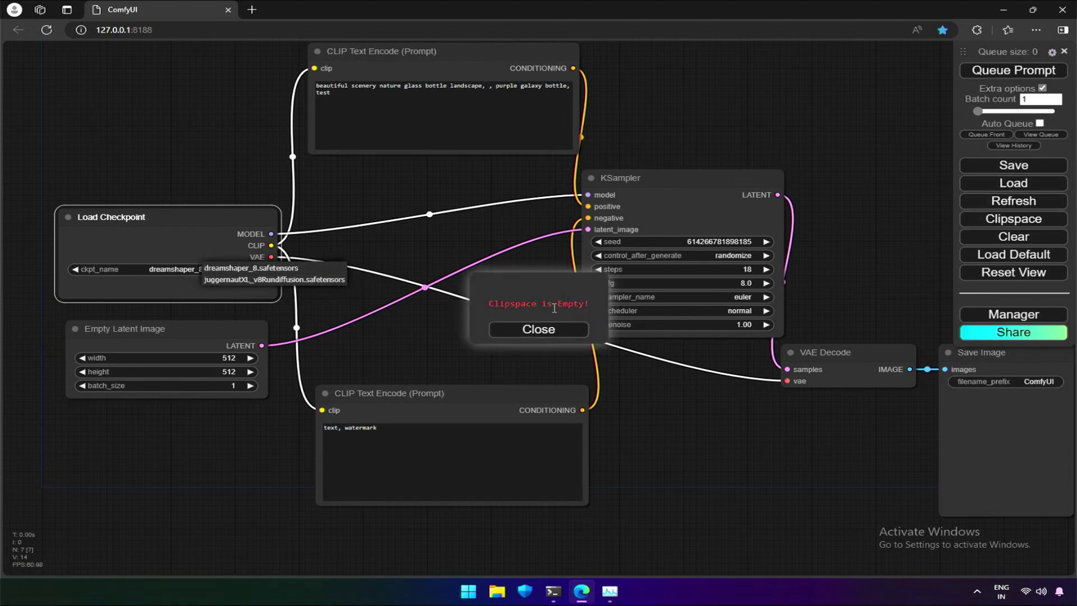
click(553, 330)
drag(680, 388, 553, 379)
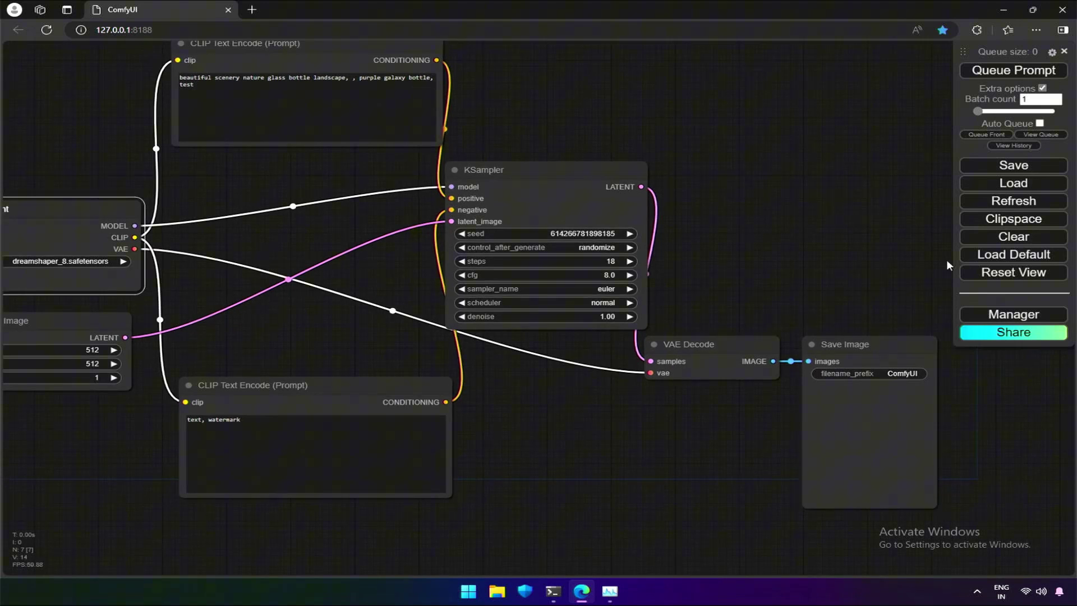
- Generate a new purple bottle image and copy it to the clipspace
click(1013, 70)
click(1042, 88)
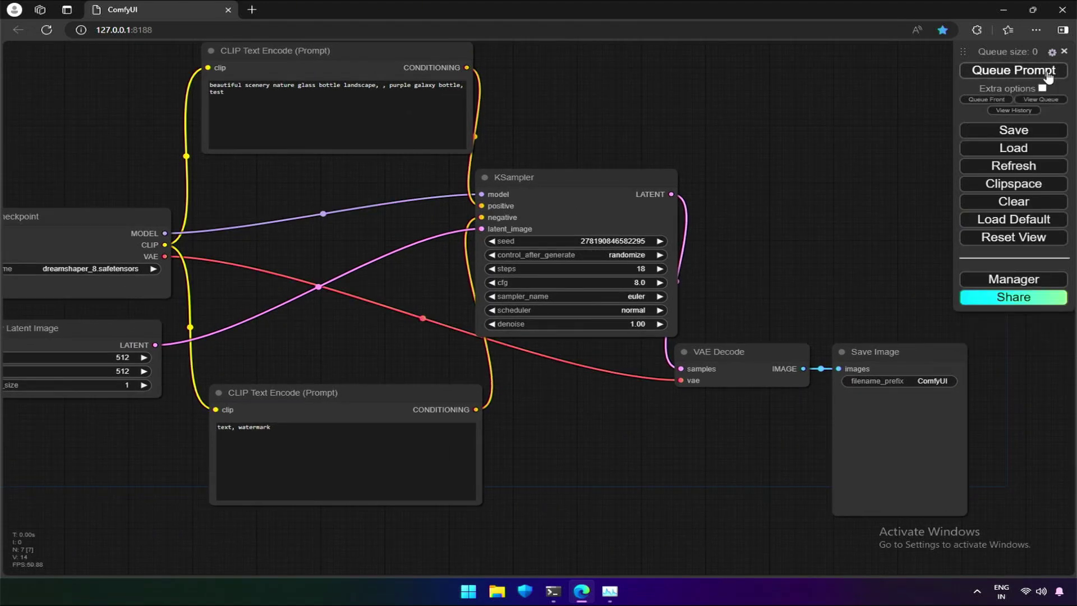
click(1034, 72)
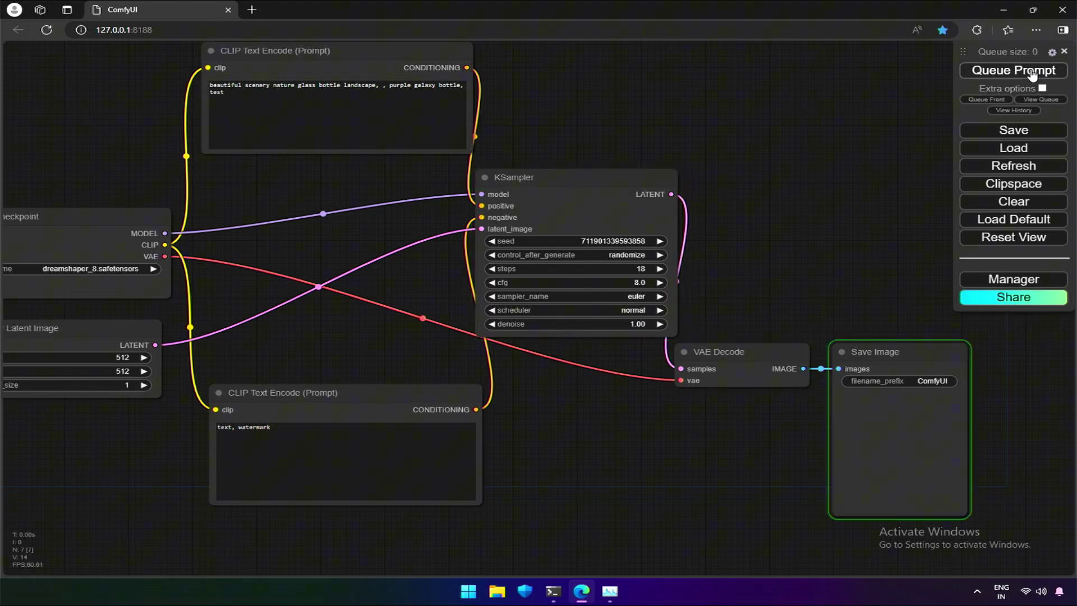
right_click(890, 440)
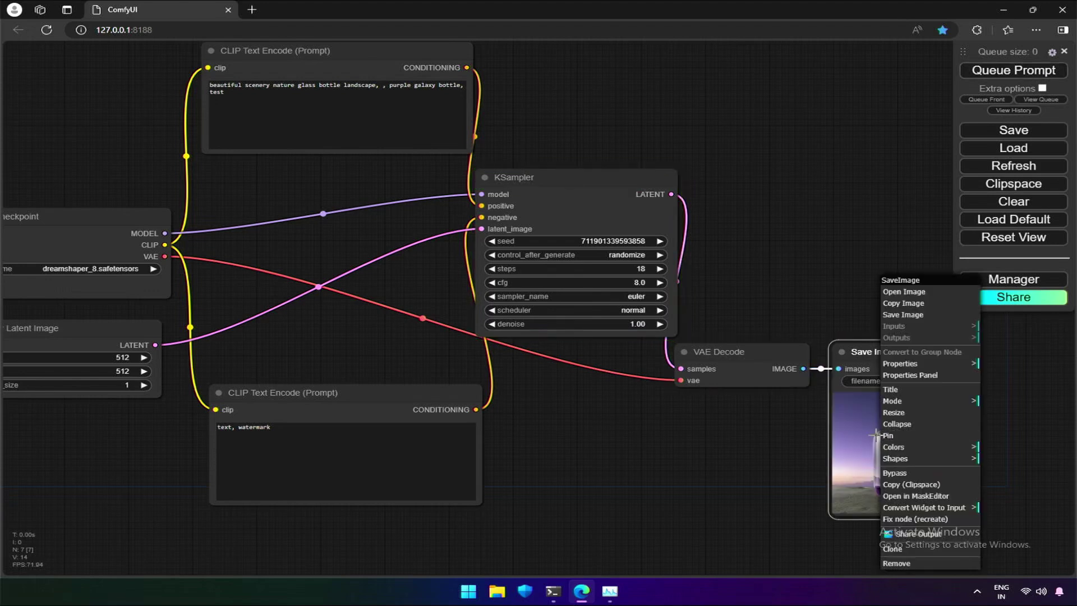
click(904, 485)
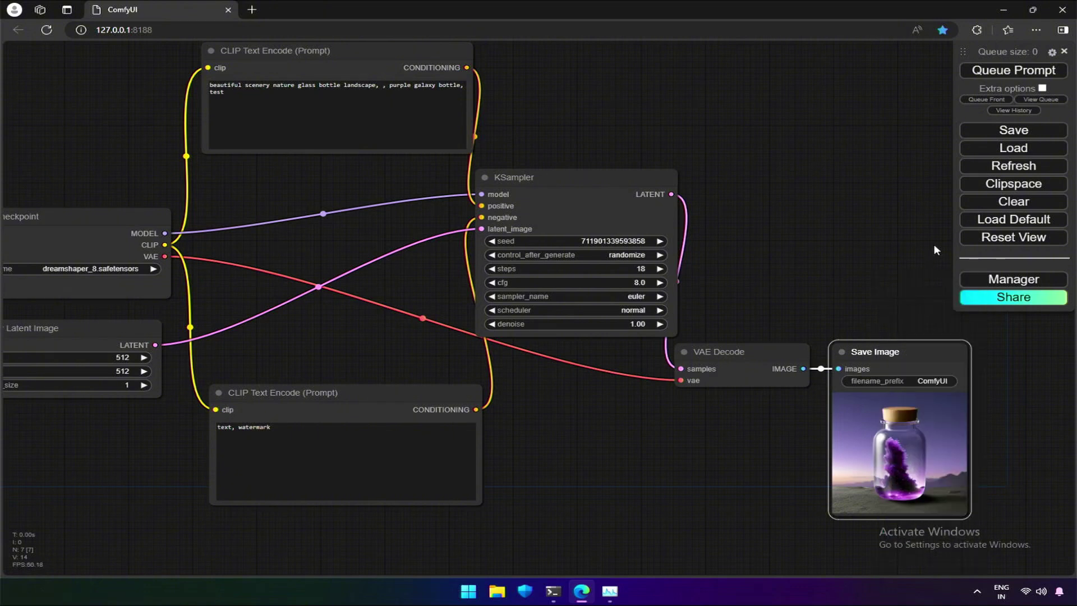
- Paint a thick mask over the bottle in the MaskEditor, save it, and clear the workflow
click(1025, 187)
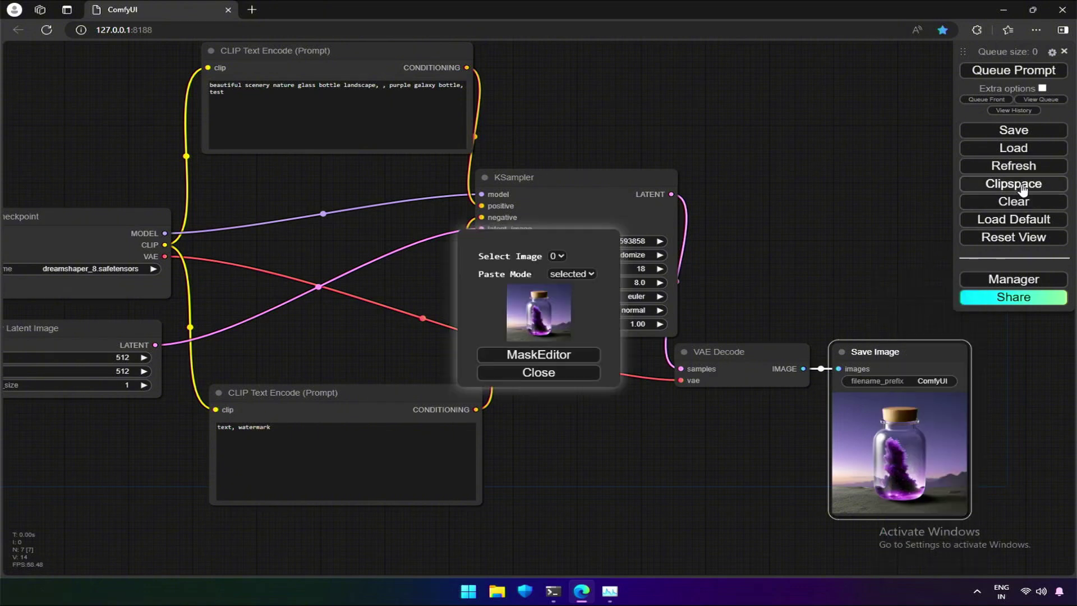
click(533, 359)
mouse_move(521, 281)
mouse_down()
mouse_move(592, 320)
mouse_move(525, 282)
mouse_move(608, 361)
mouse_up()
drag(206, 513, 242, 513)
mouse_move(415, 438)
mouse_down()
mouse_move(490, 389)
mouse_move(449, 314)
mouse_up()
click(948, 513)
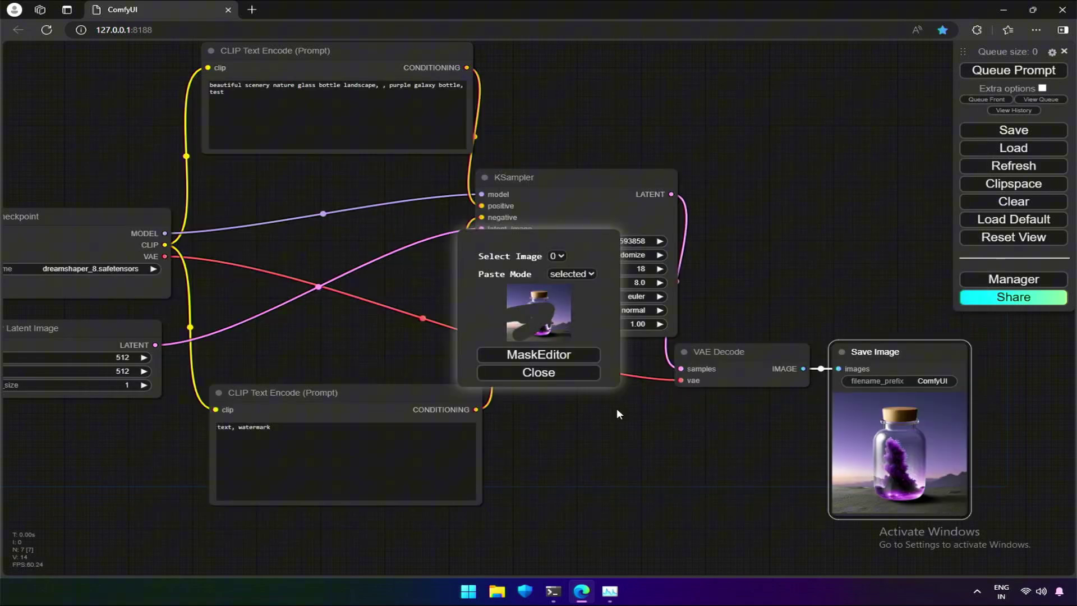
click(542, 373)
click(982, 206)
- Confirm clearing, reload the default workflow, reset the view and open the Manager menu
click(604, 93)
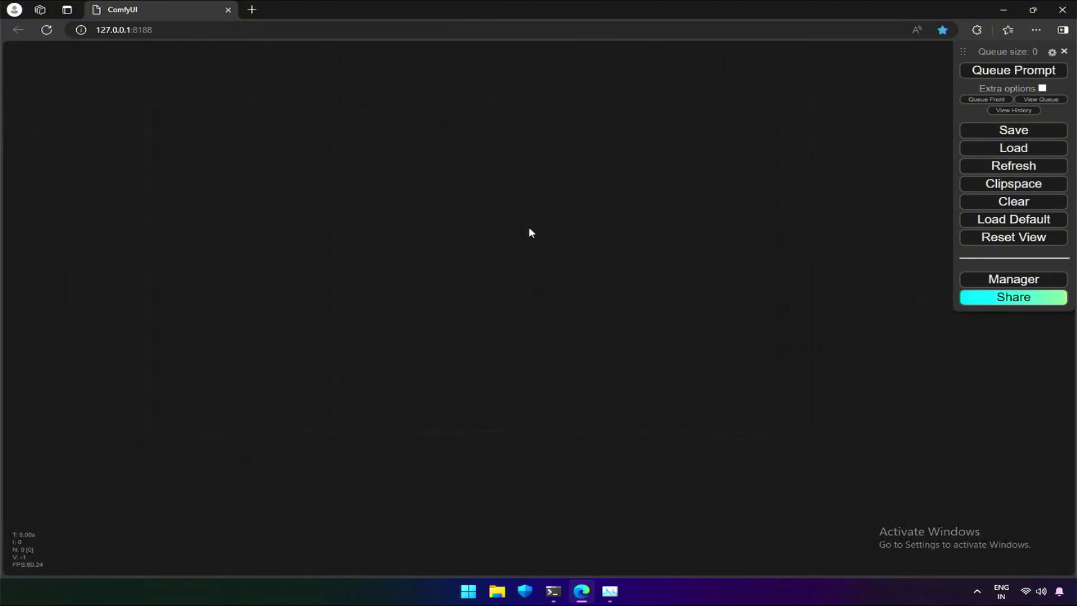
click(1001, 220)
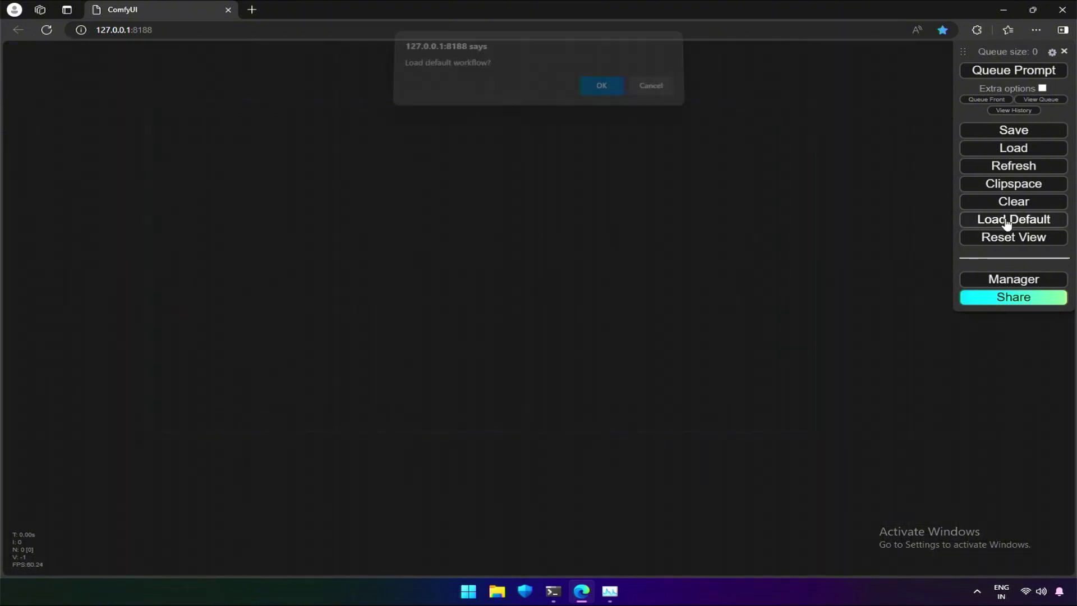
click(587, 93)
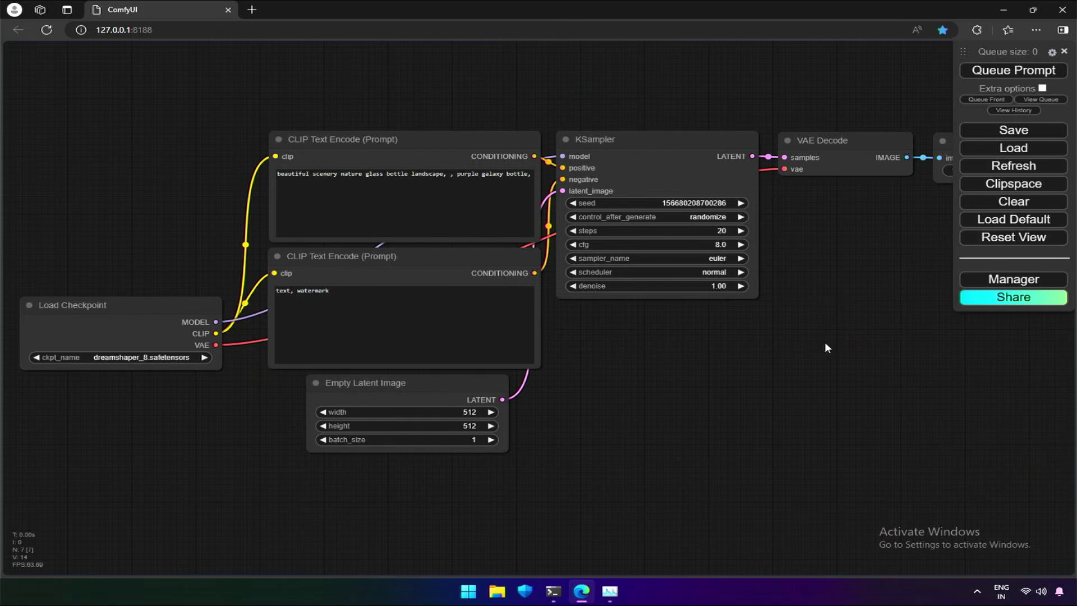
click(994, 238)
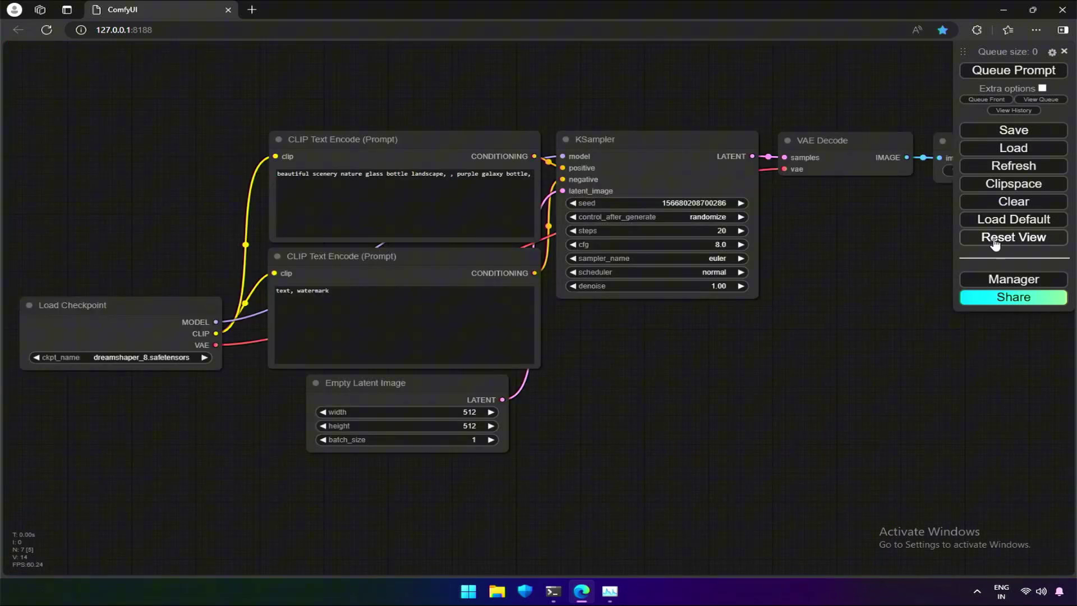
click(974, 286)
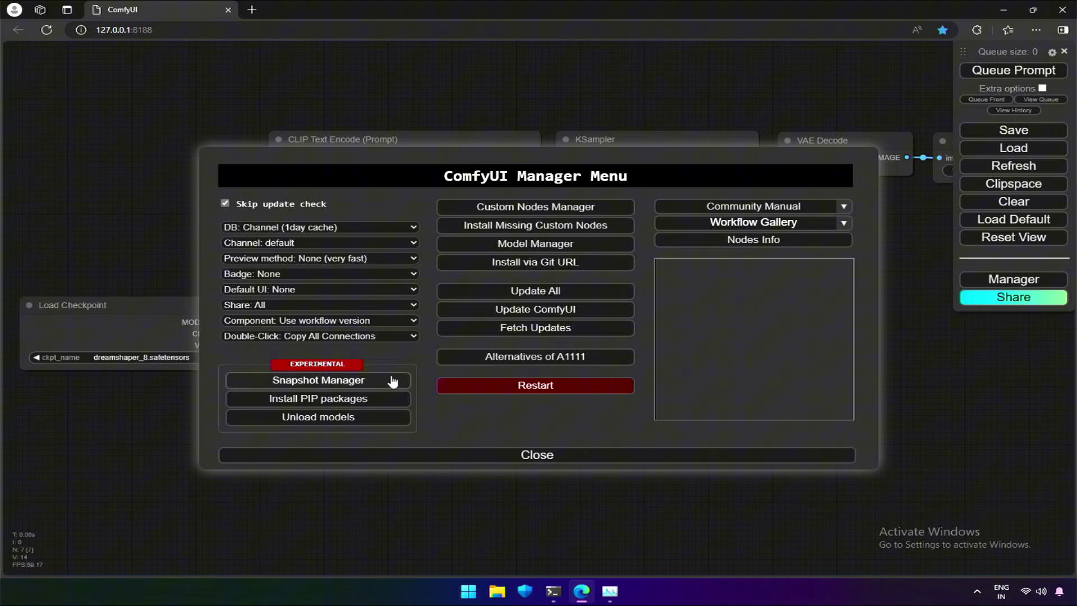
- Close the Manager, review the share platforms and open ComfyWorkflows.com in a new tab
click(610, 457)
click(1009, 299)
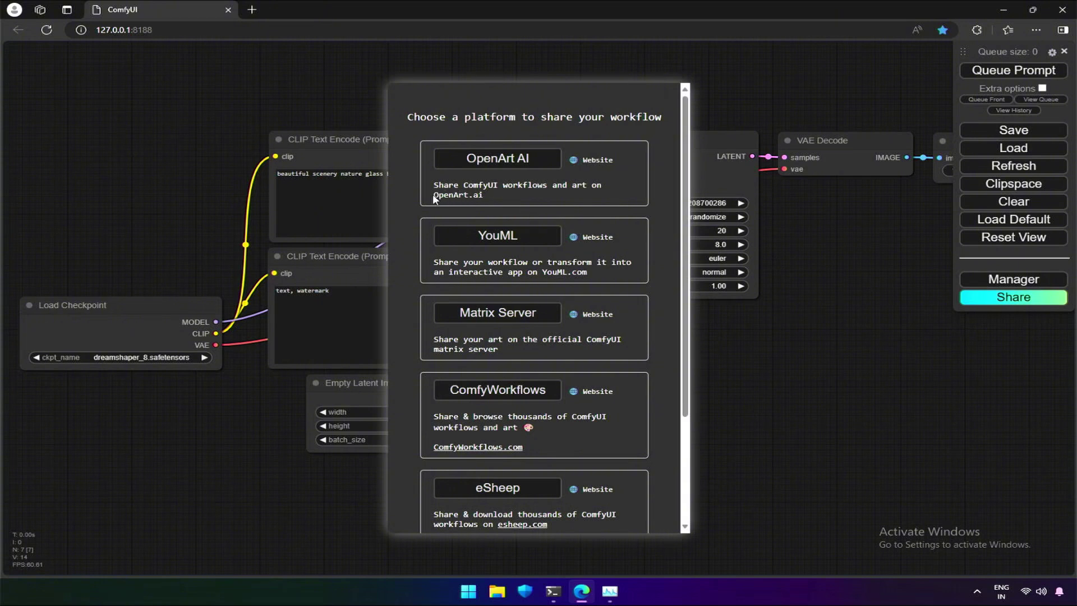
drag(433, 194, 485, 198)
scroll(478, 358, down, 1)
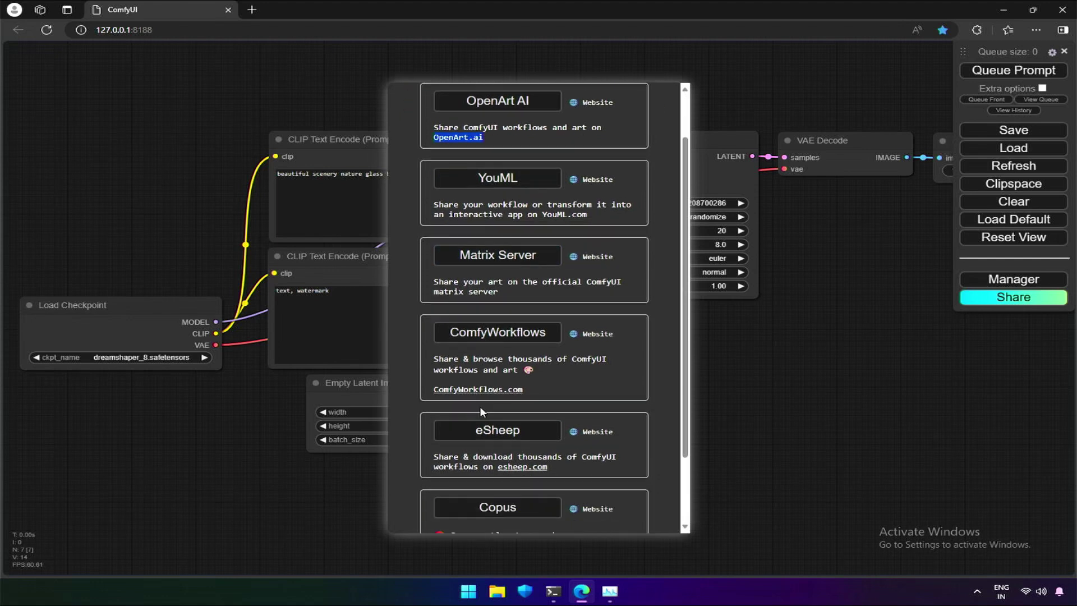
right_click(470, 392)
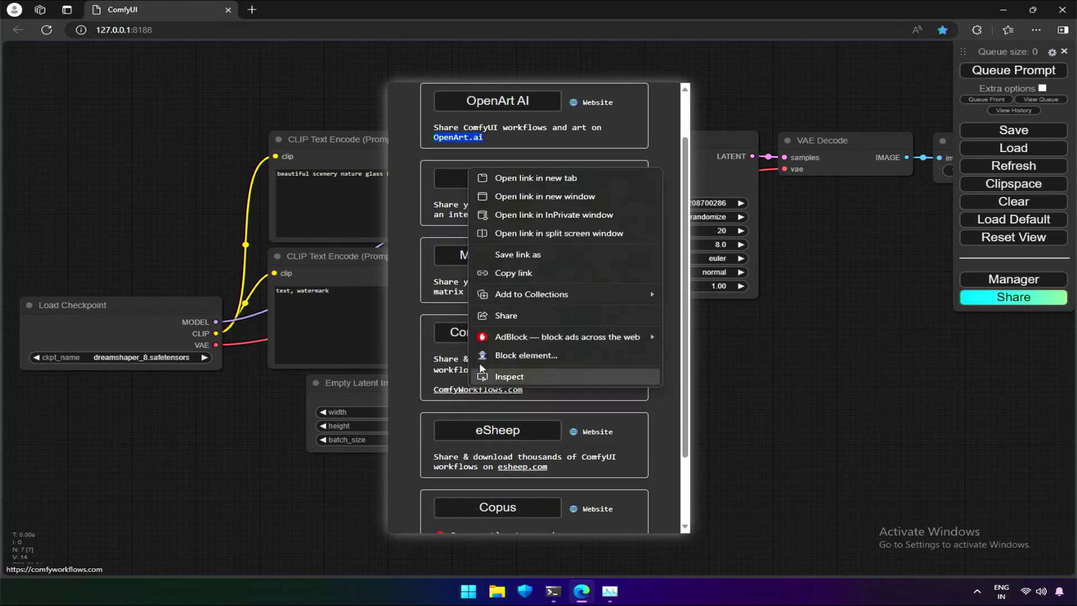
click(522, 175)
- Try the OpenArt AI sharing form, close it, and switch to the ComfyWorkflows tab
scroll(516, 185, up, 1)
click(512, 163)
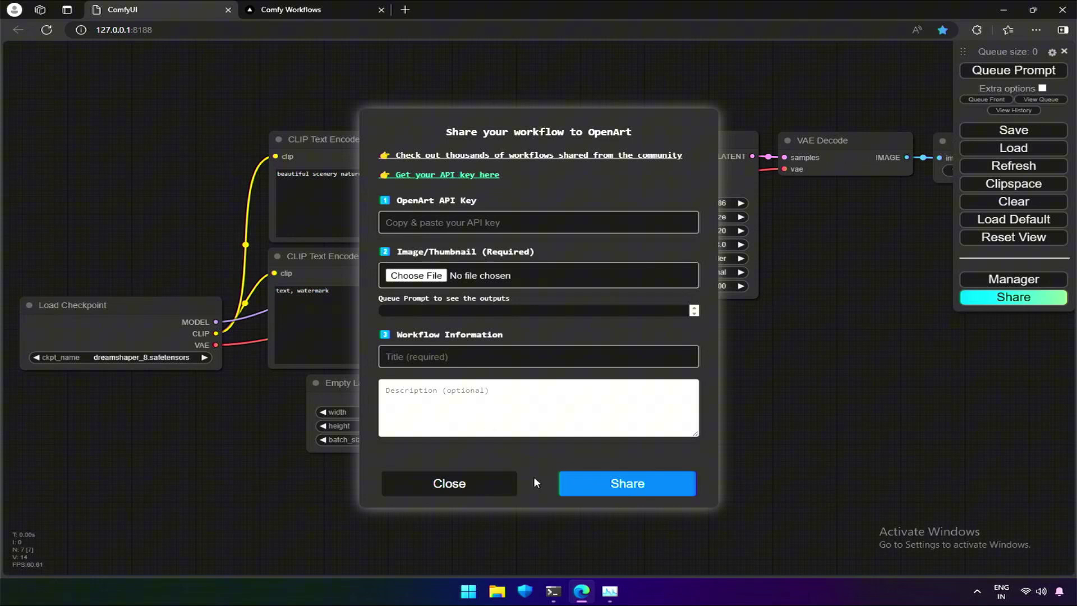
click(497, 487)
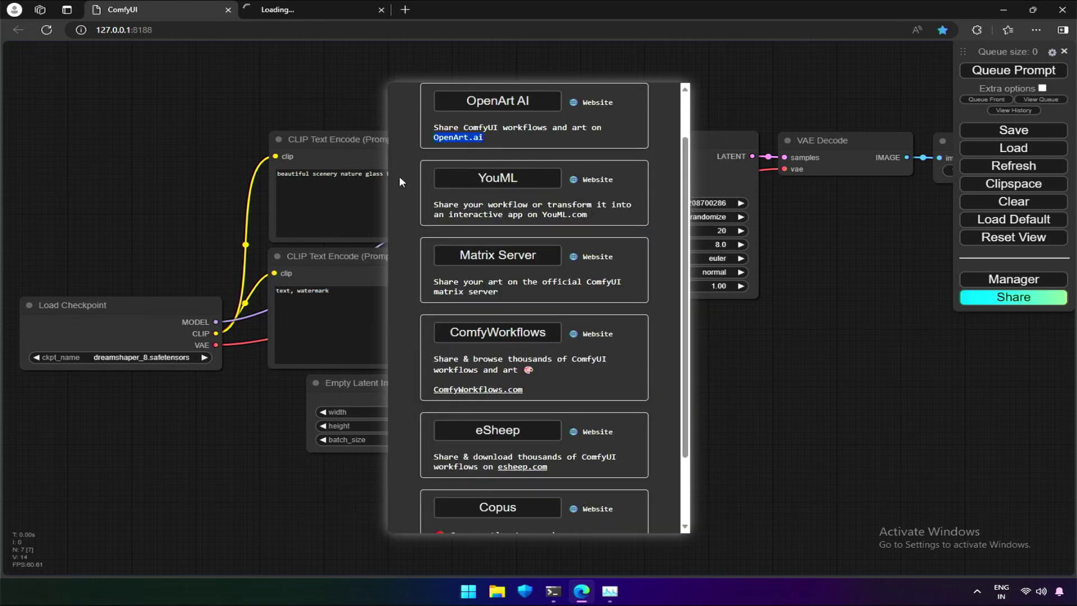
click(326, 9)
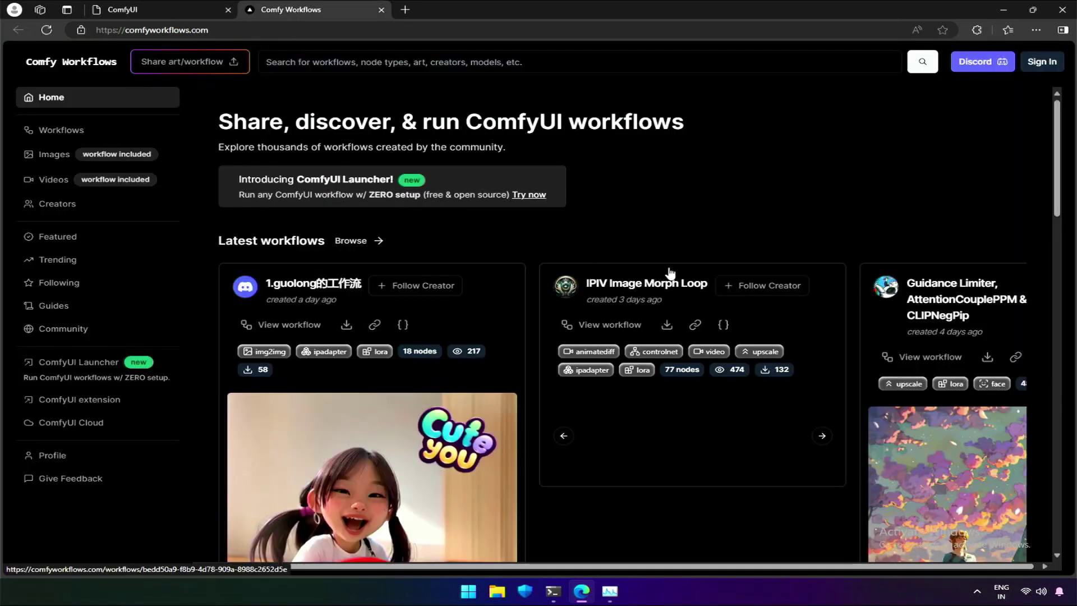
- Scroll through the latest community workflows on ComfyWorkflows, then close its tab
scroll(706, 333, down, 3)
scroll(706, 333, down, 6)
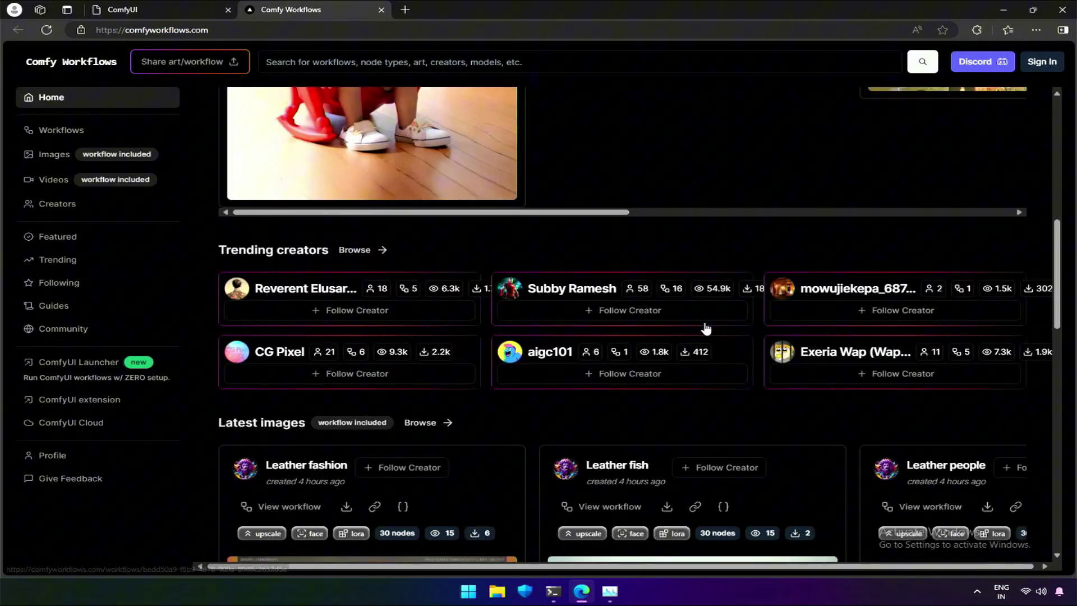
scroll(705, 325, down, 6)
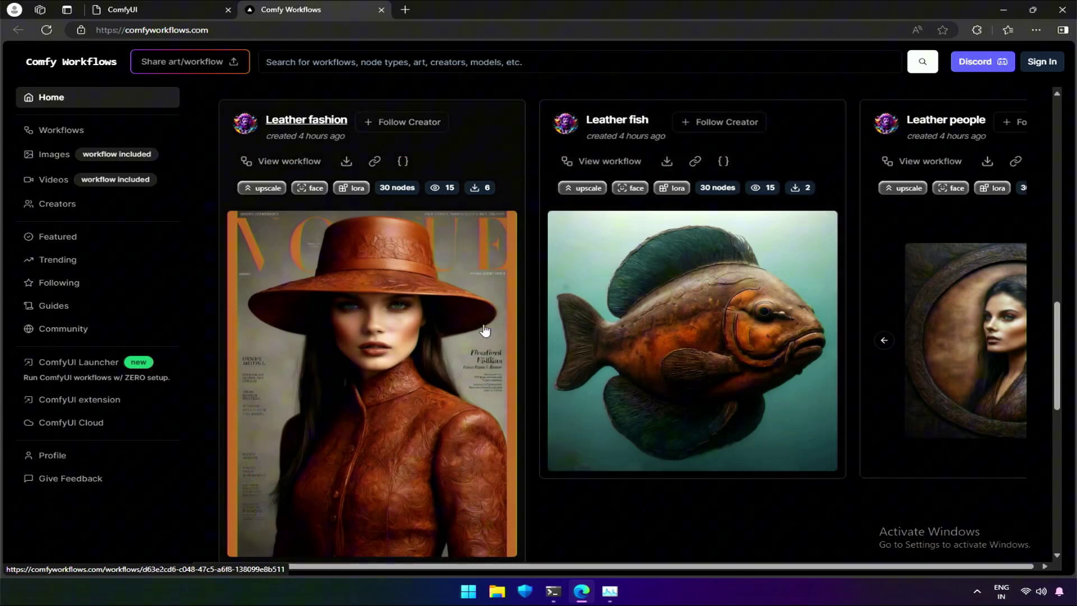
middle_click(358, 8)
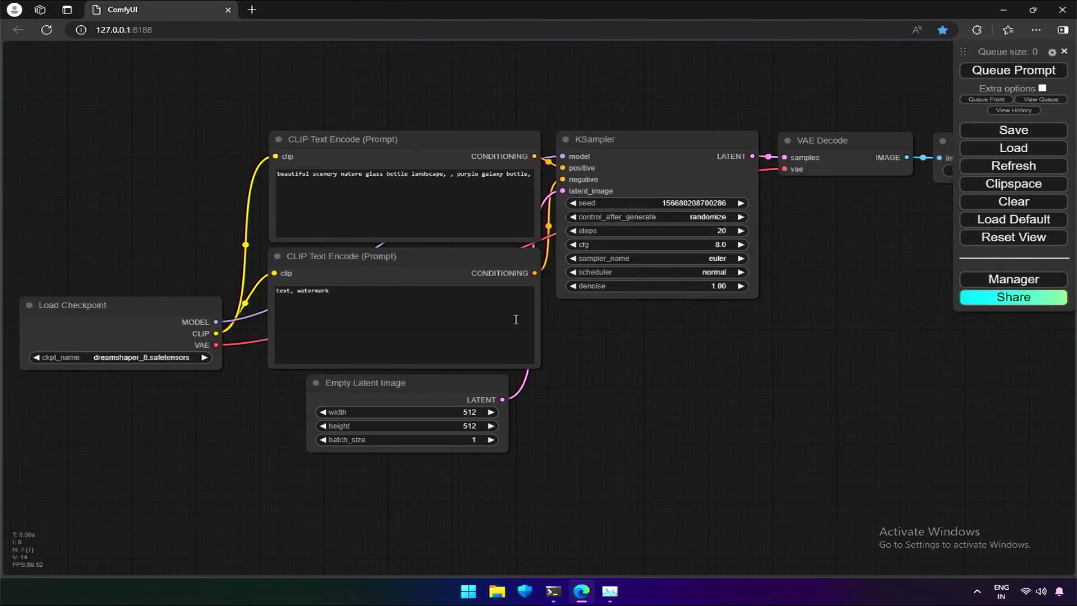